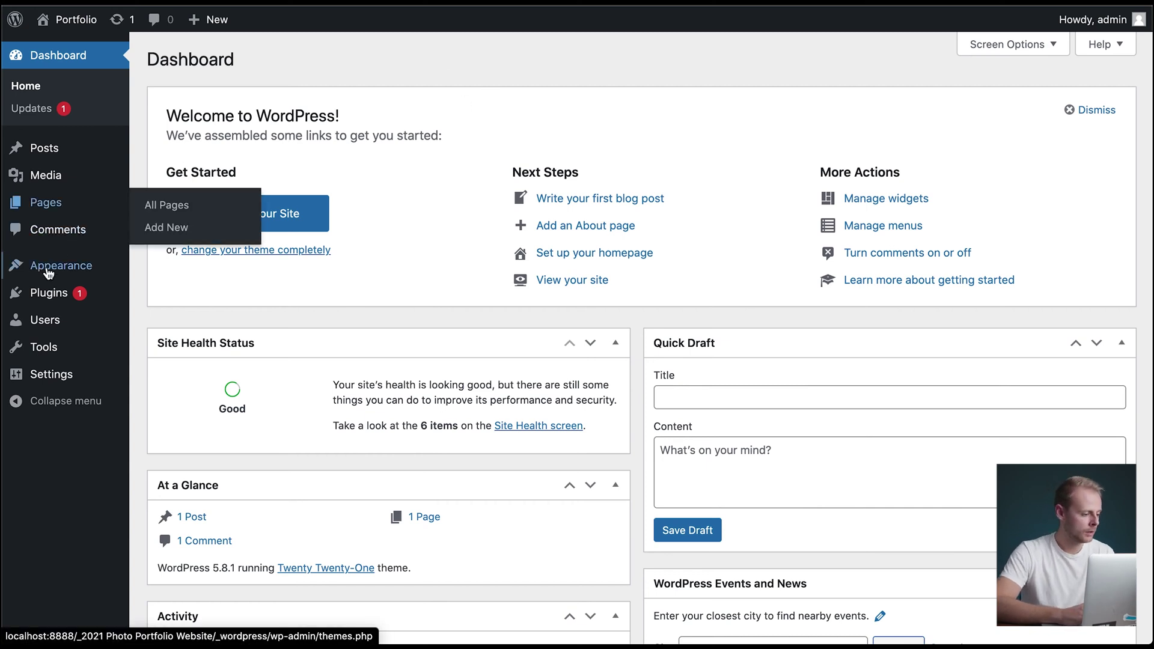
- Search the plugin directory for 'visual portfolio', then install and activate Visual Portfolio
click(54, 293)
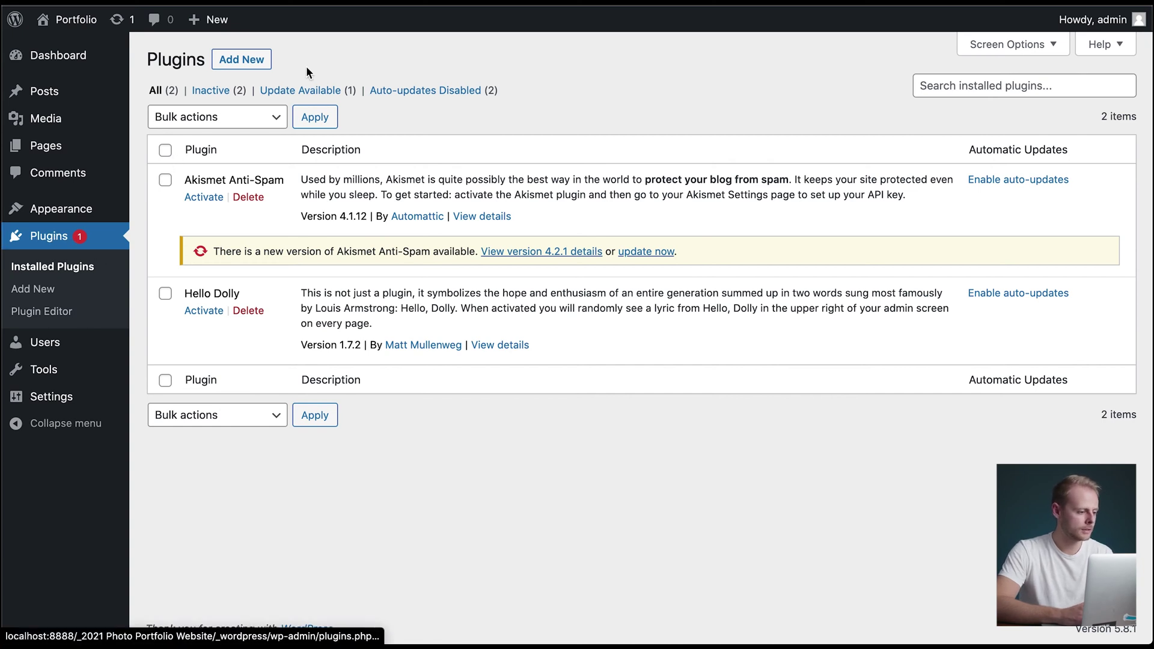
click(251, 65)
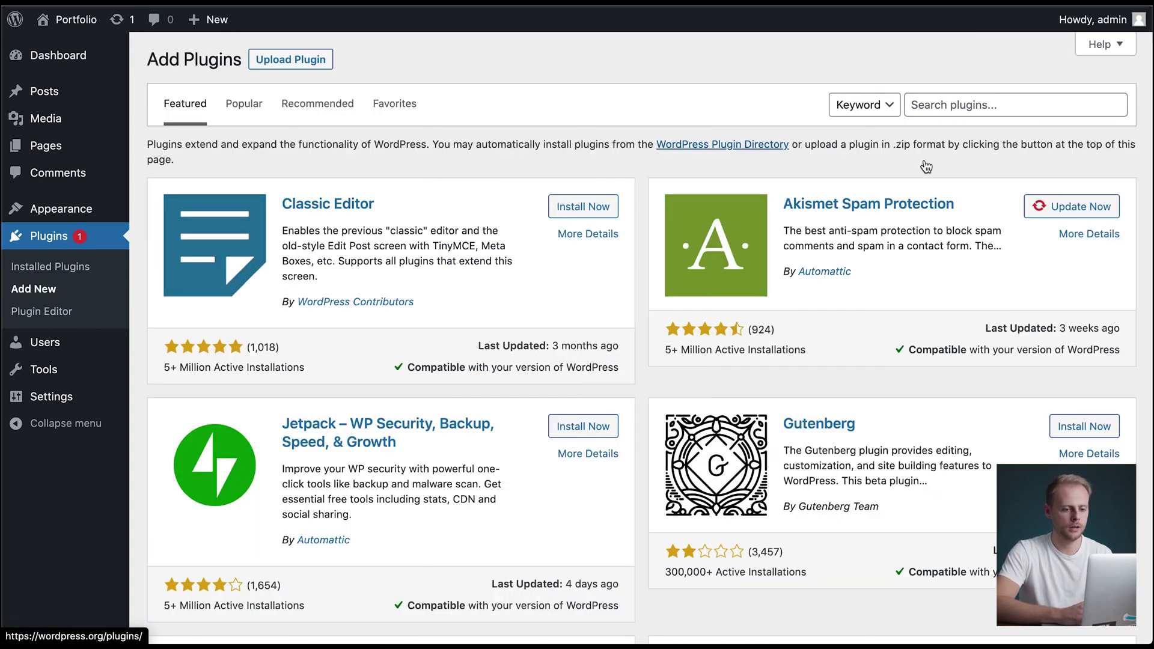
click(969, 104)
text(visu)
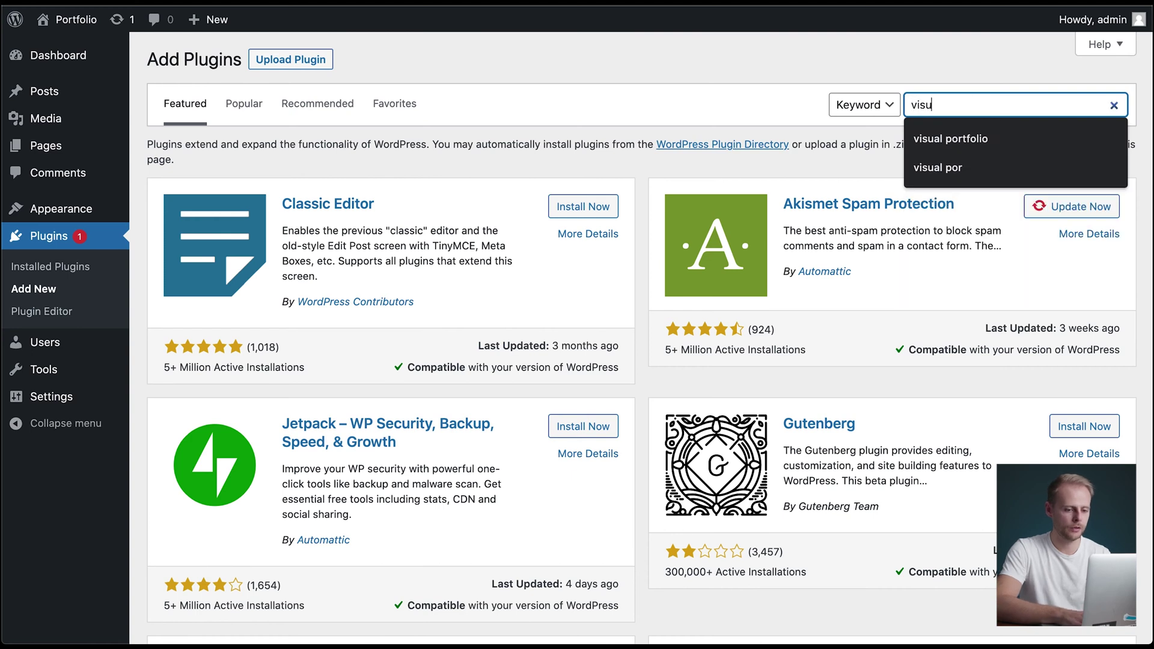
text(al portfolio)
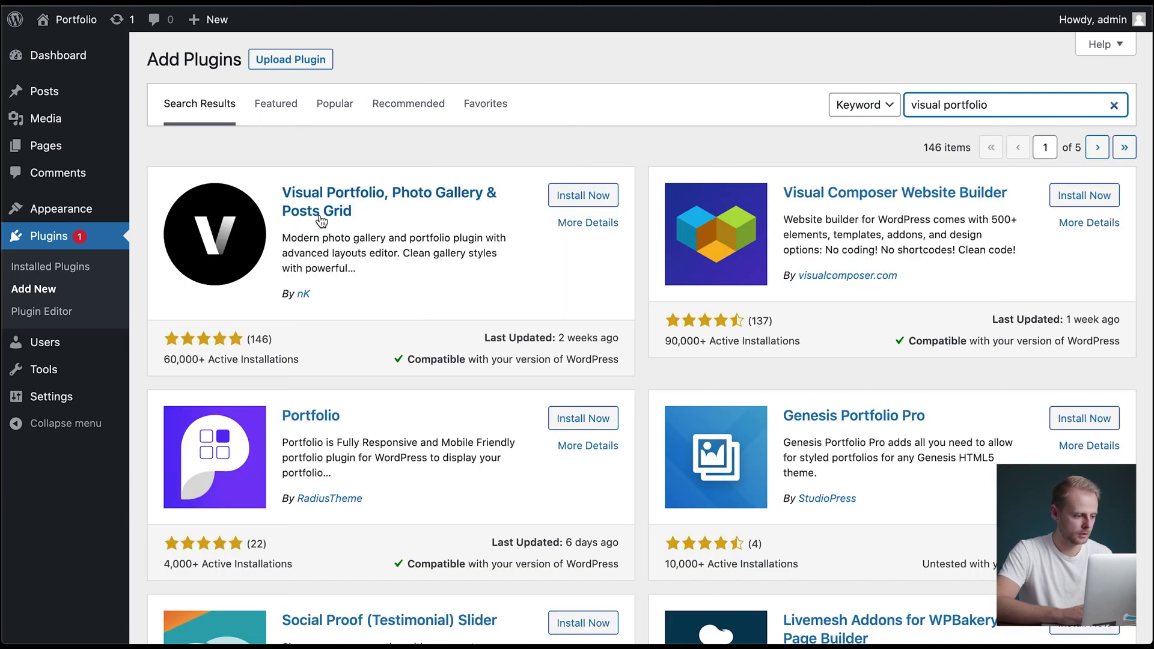
click(597, 199)
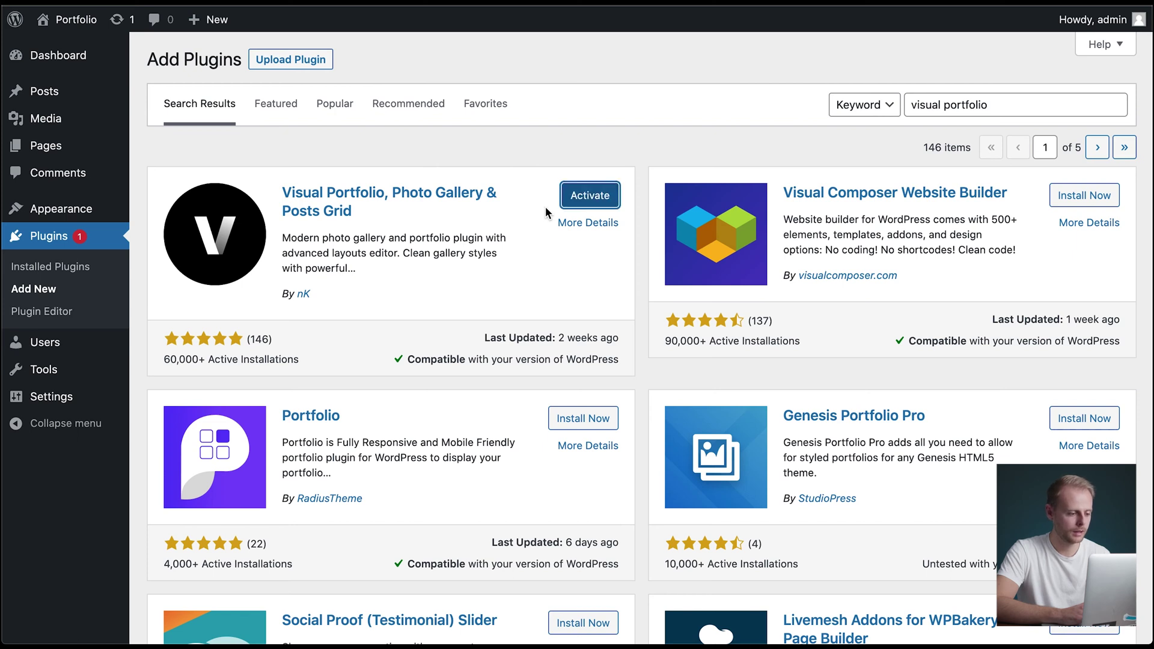
click(588, 202)
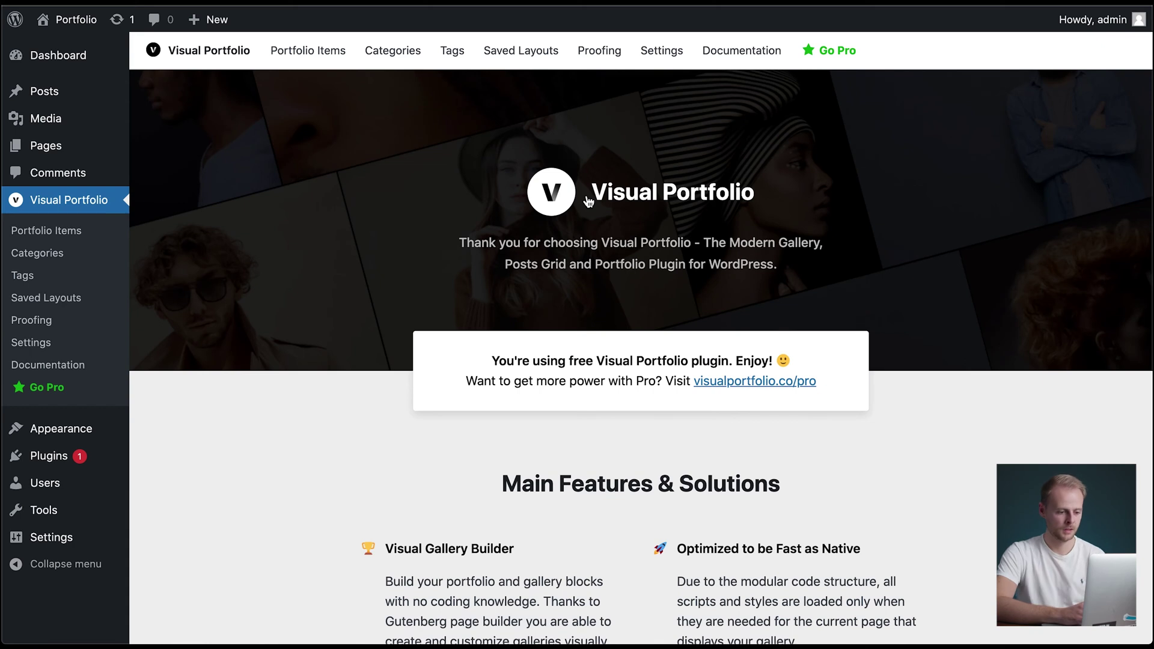
- Add a new page titled 'Portfolio' and publish it without content
mouse_move(46, 144)
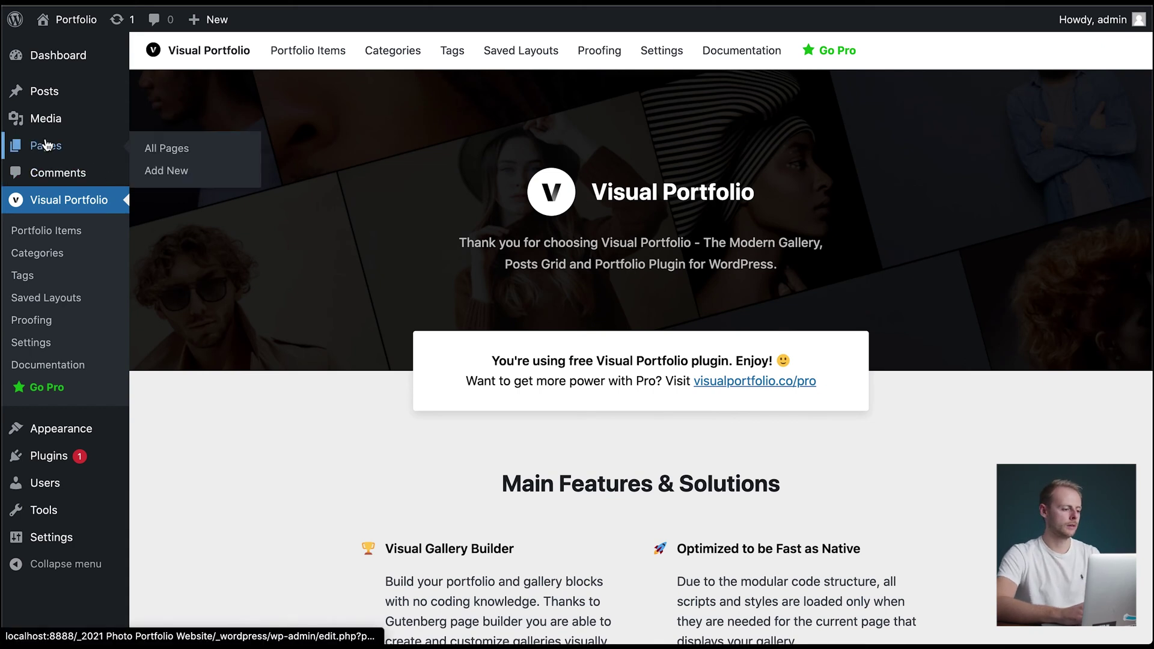
click(57, 149)
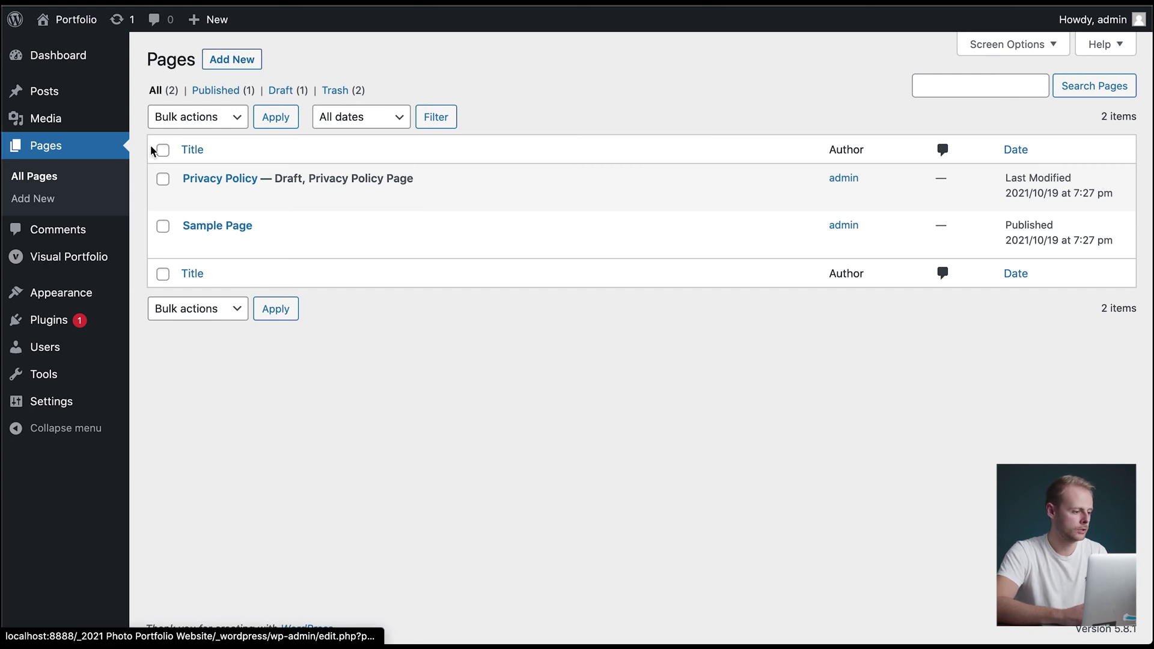
click(235, 65)
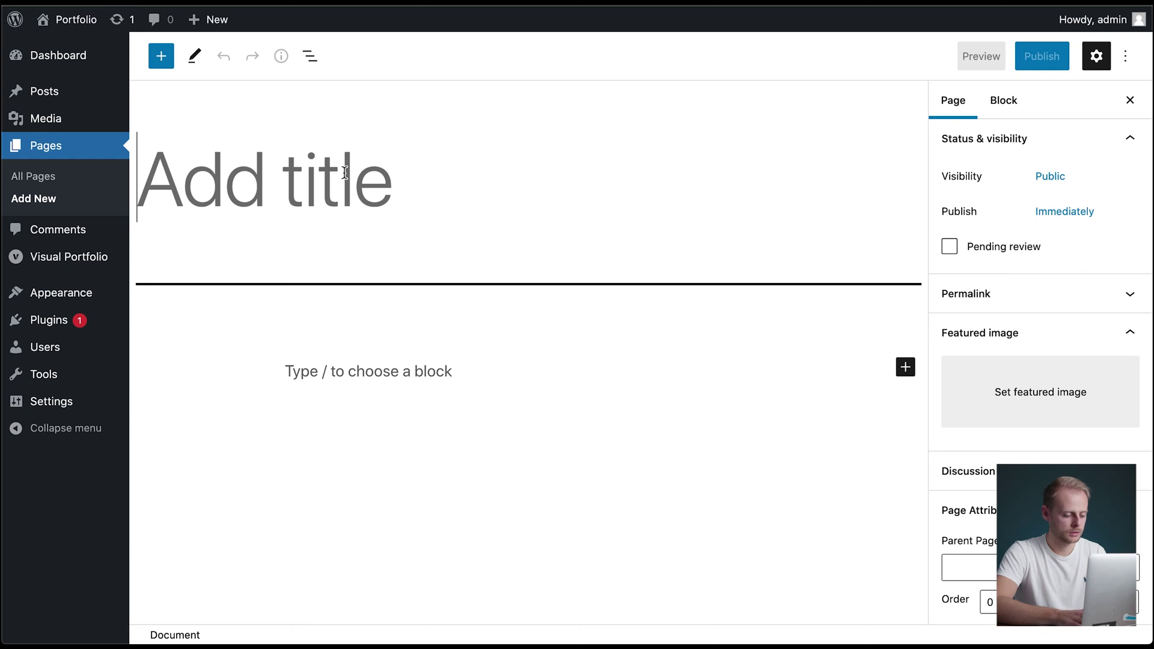
text(P)
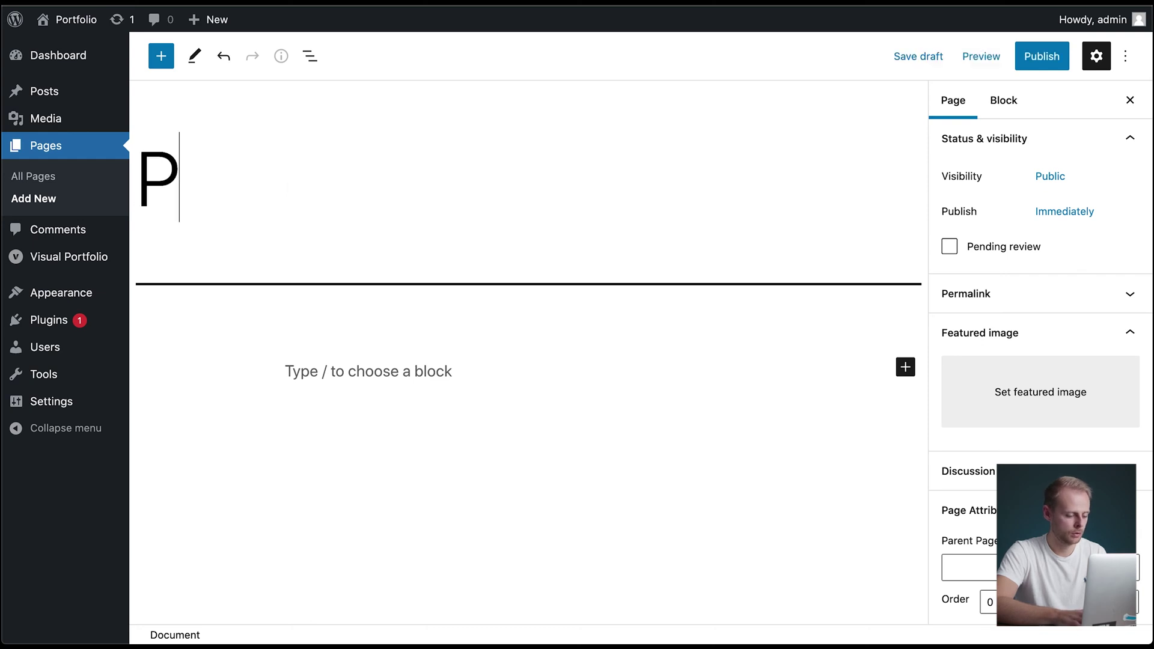
text(r)
key(BackSpace)
text(ot)
key(BackSpace)
text(r)
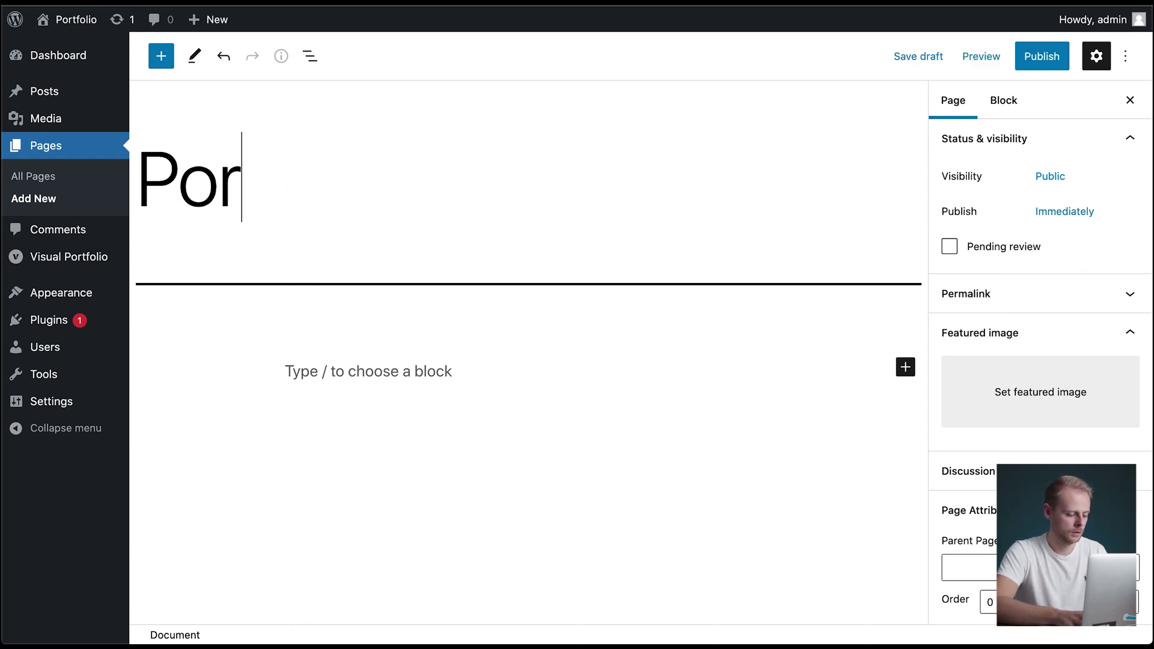
text(tfolio)
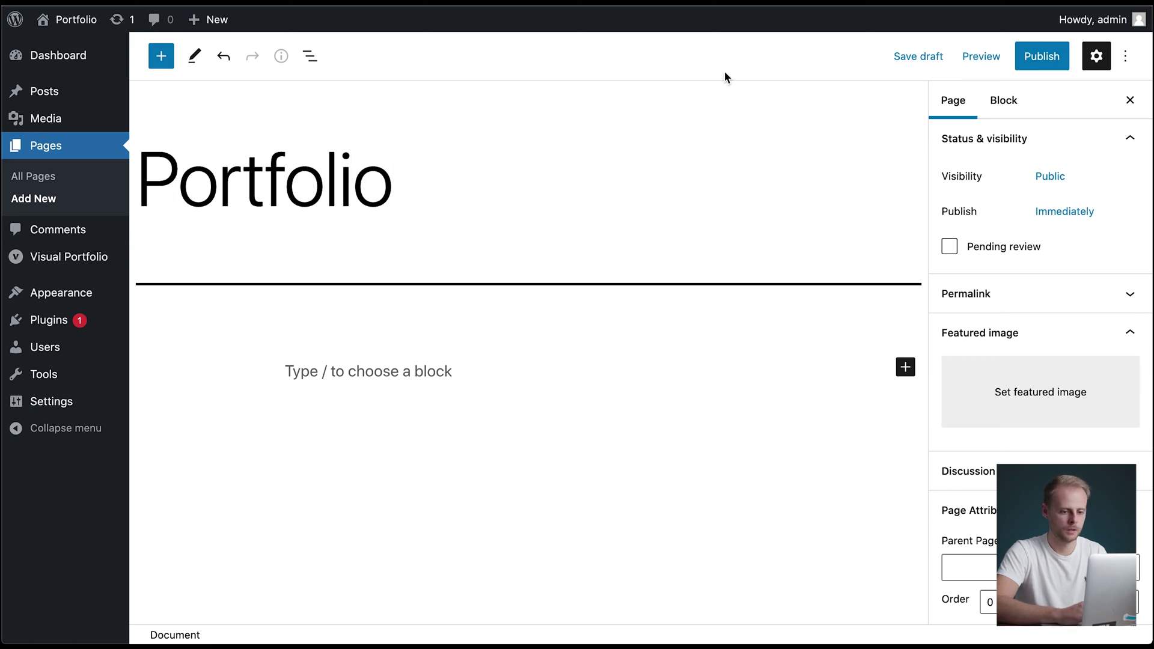
click(1049, 71)
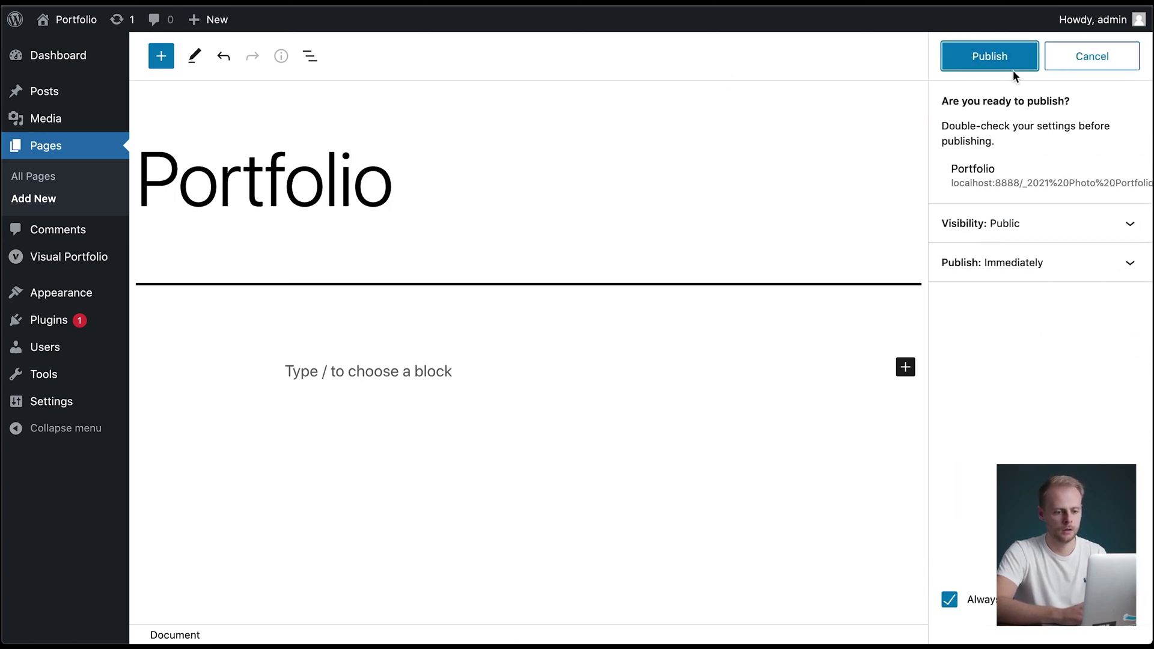
click(995, 67)
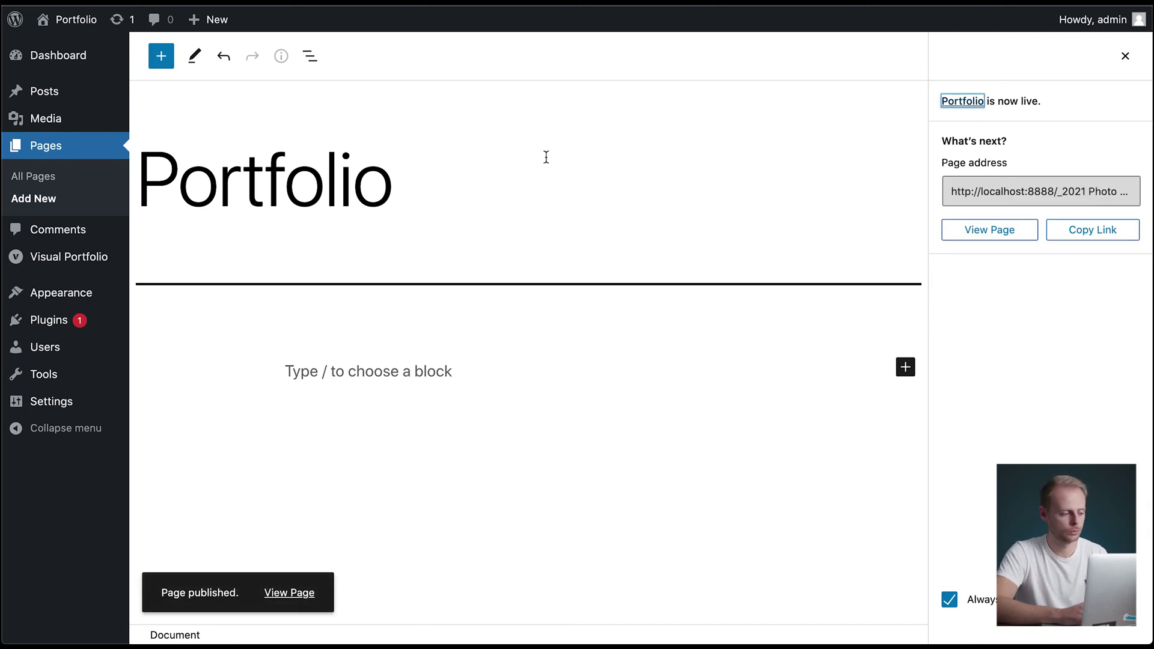
mouse_move(69, 299)
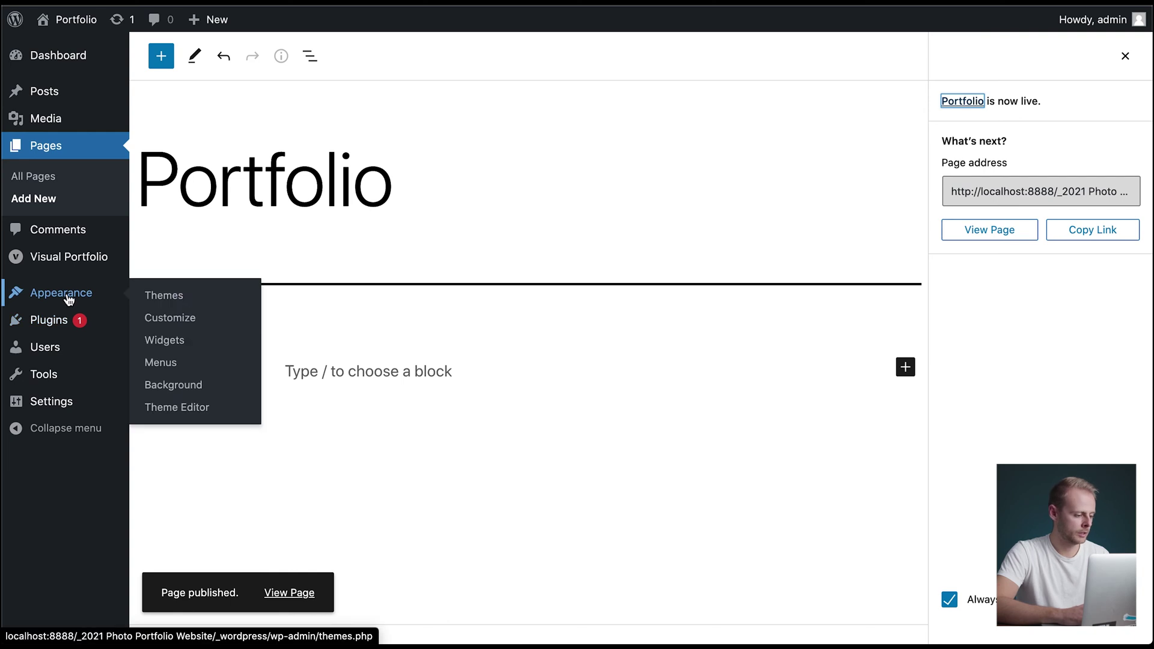
- Go to Appearance > Themes to see the four installed themes, with Twenty Twenty-One active
click(164, 295)
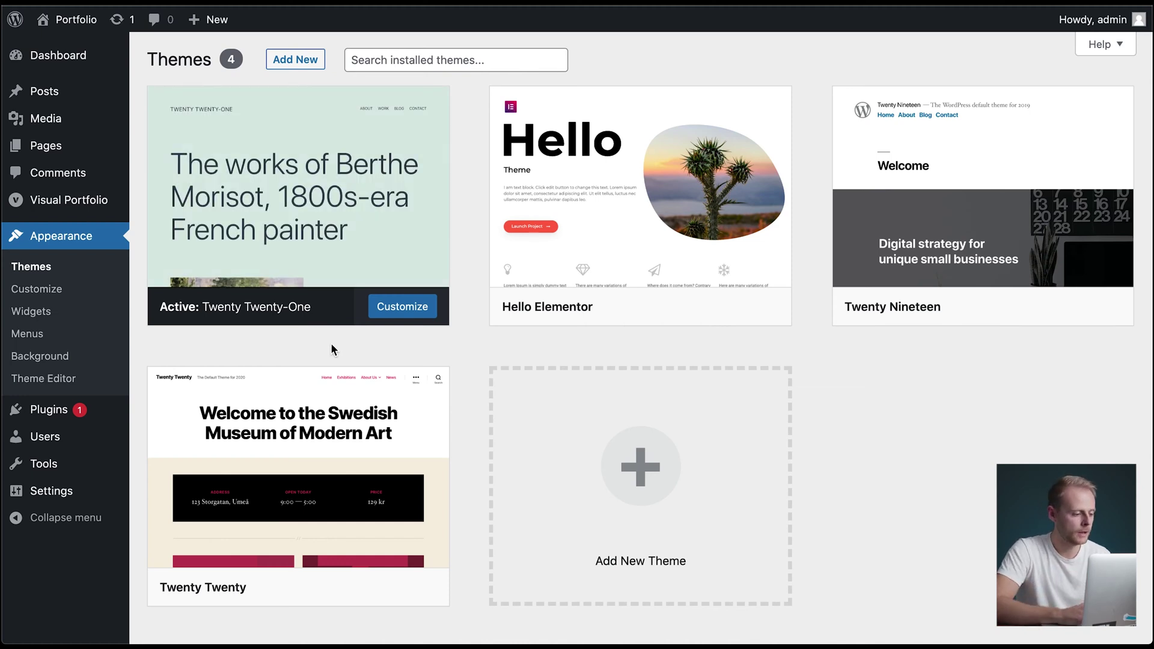
mouse_move(327, 250)
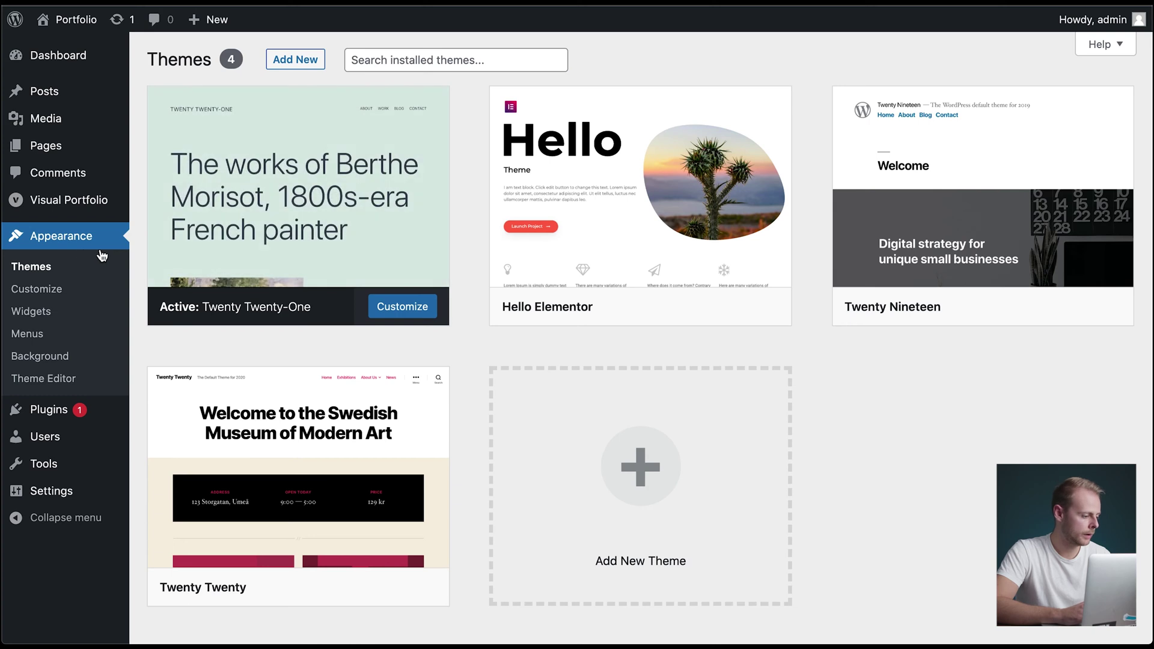
- In the Customizer's Homepage Settings, set the homepage to the static page Portfolio
click(53, 297)
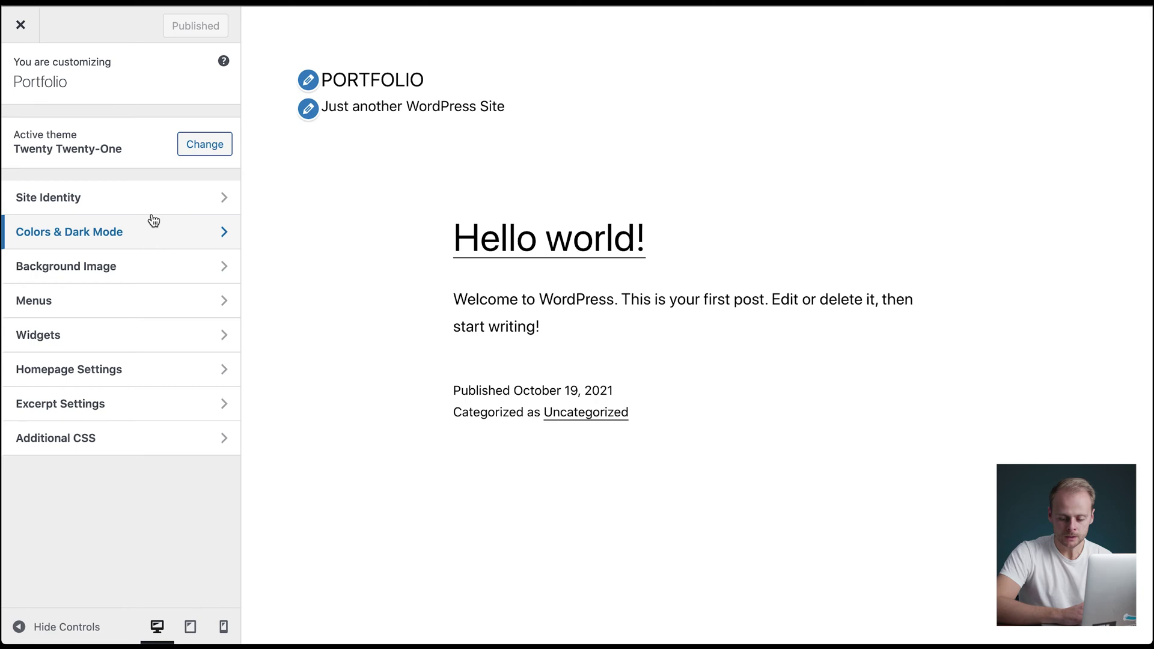
click(125, 373)
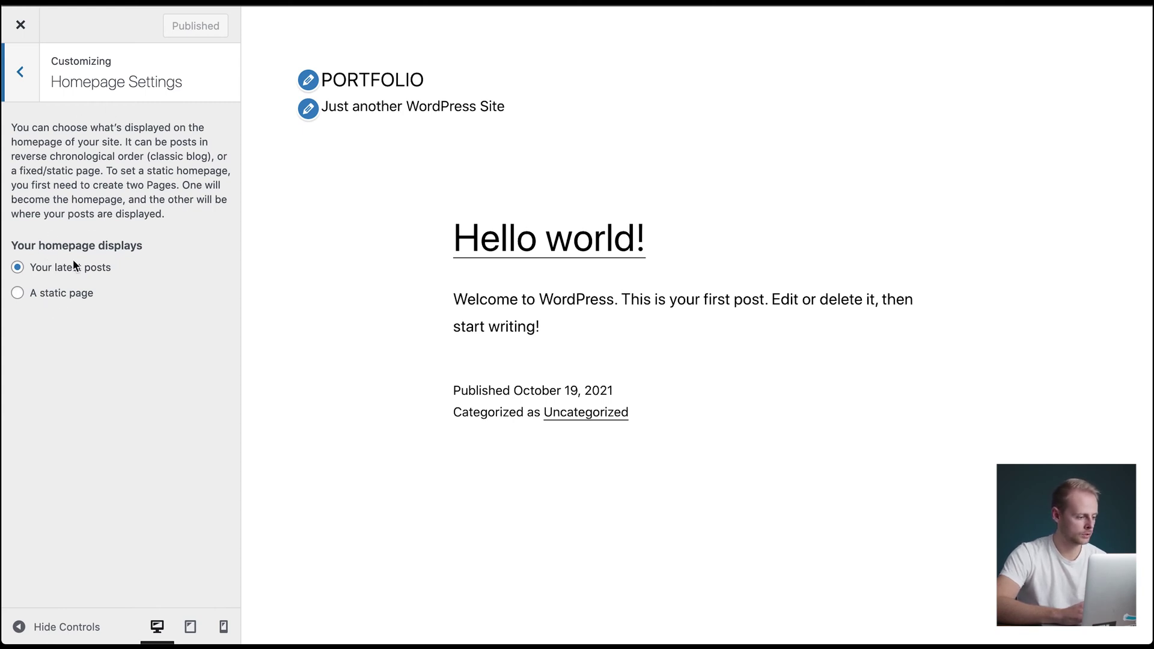
click(44, 295)
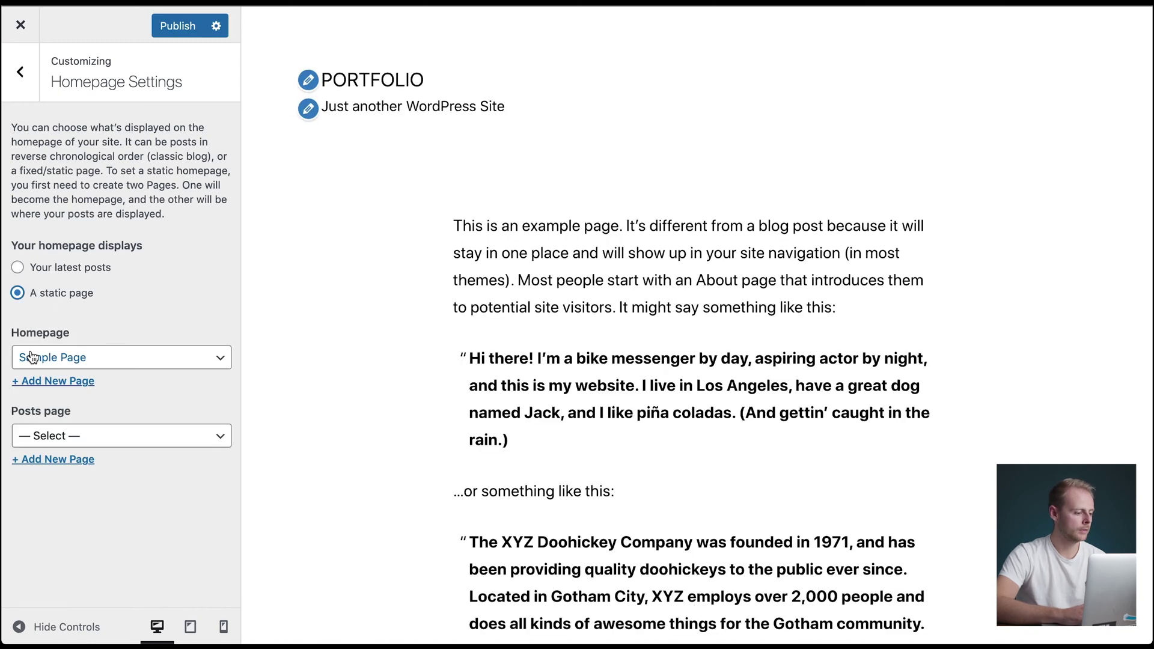
click(124, 364)
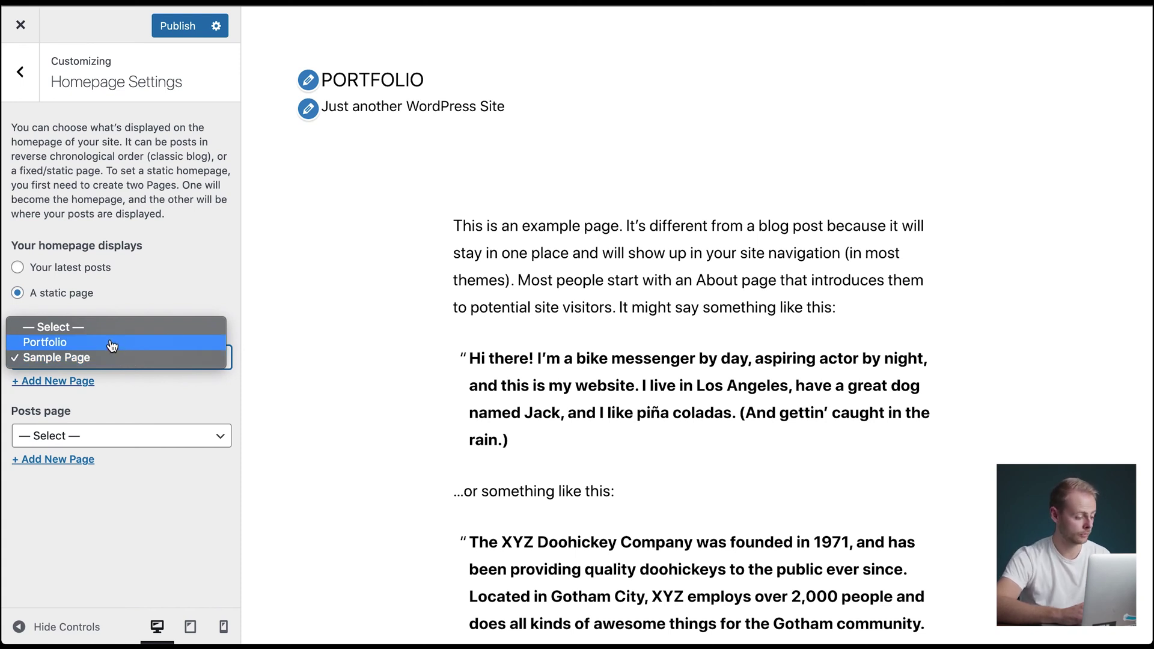
click(112, 343)
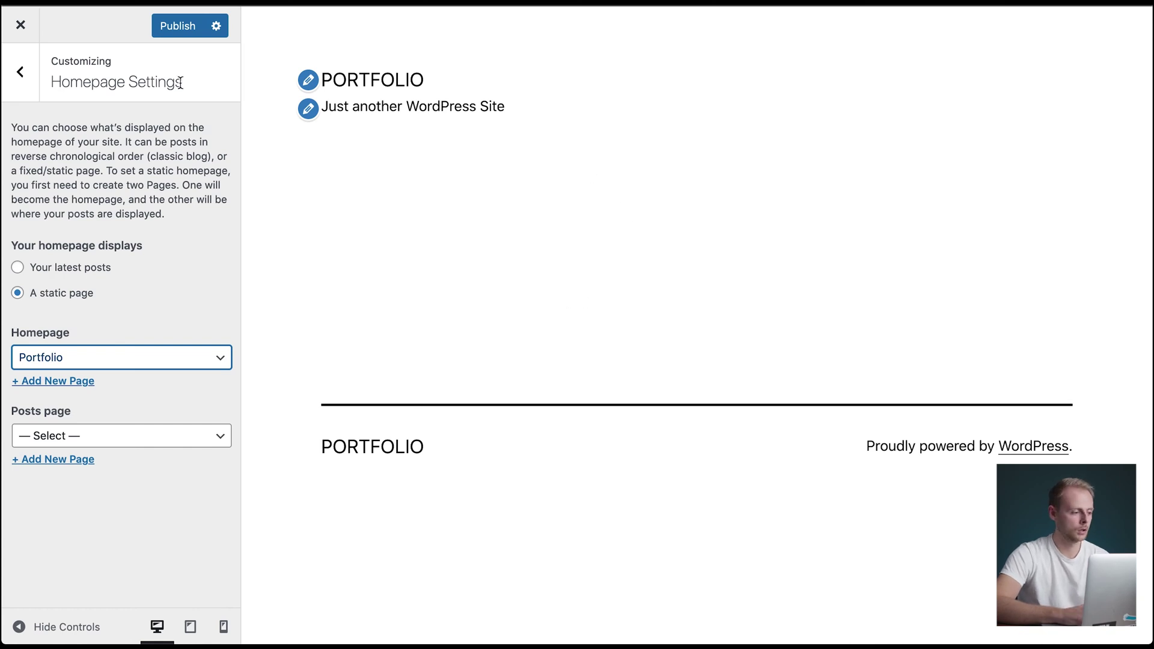
click(31, 81)
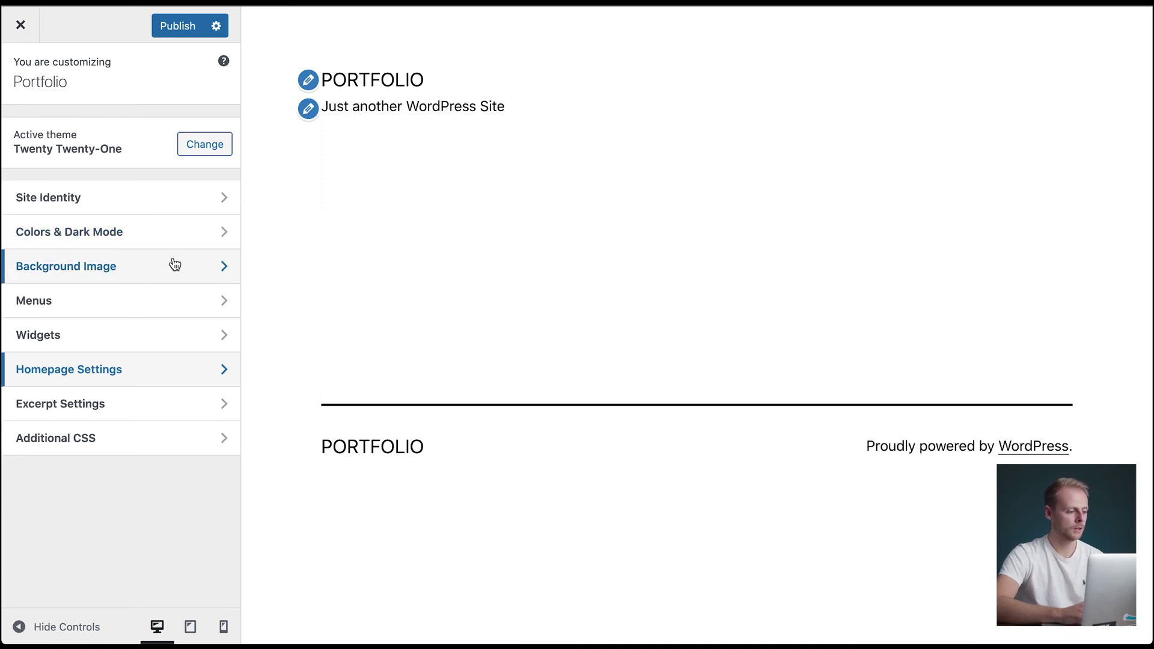
- Try navy and black backgrounds, keep white (#ffffff), and publish the Customizer changes
click(142, 230)
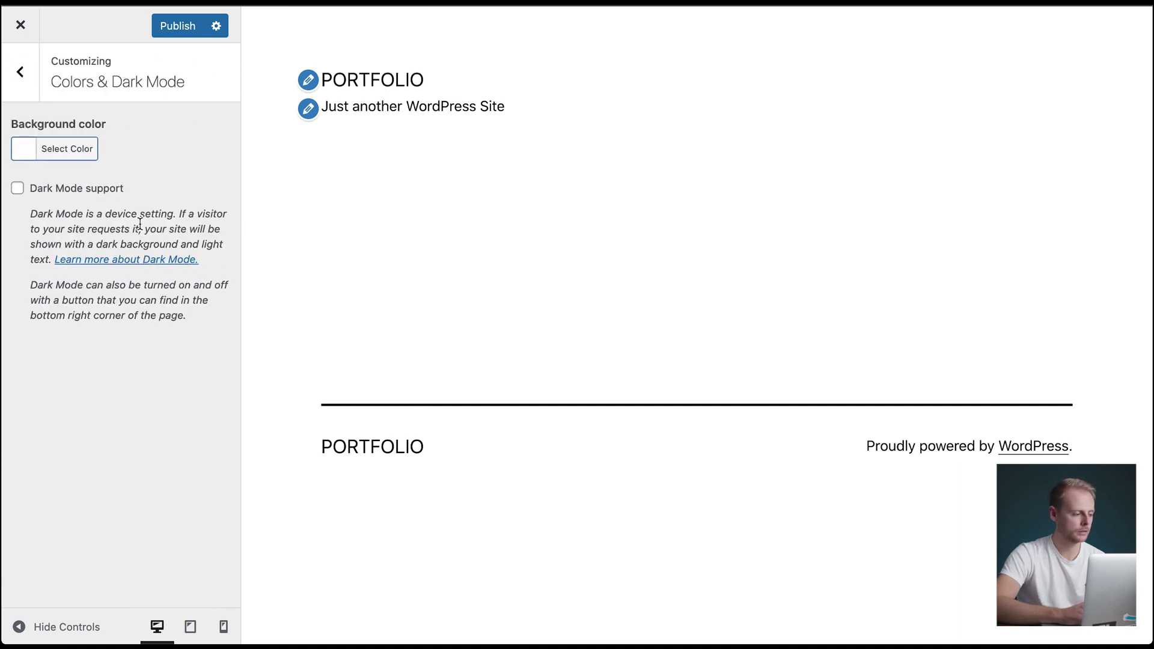
click(26, 159)
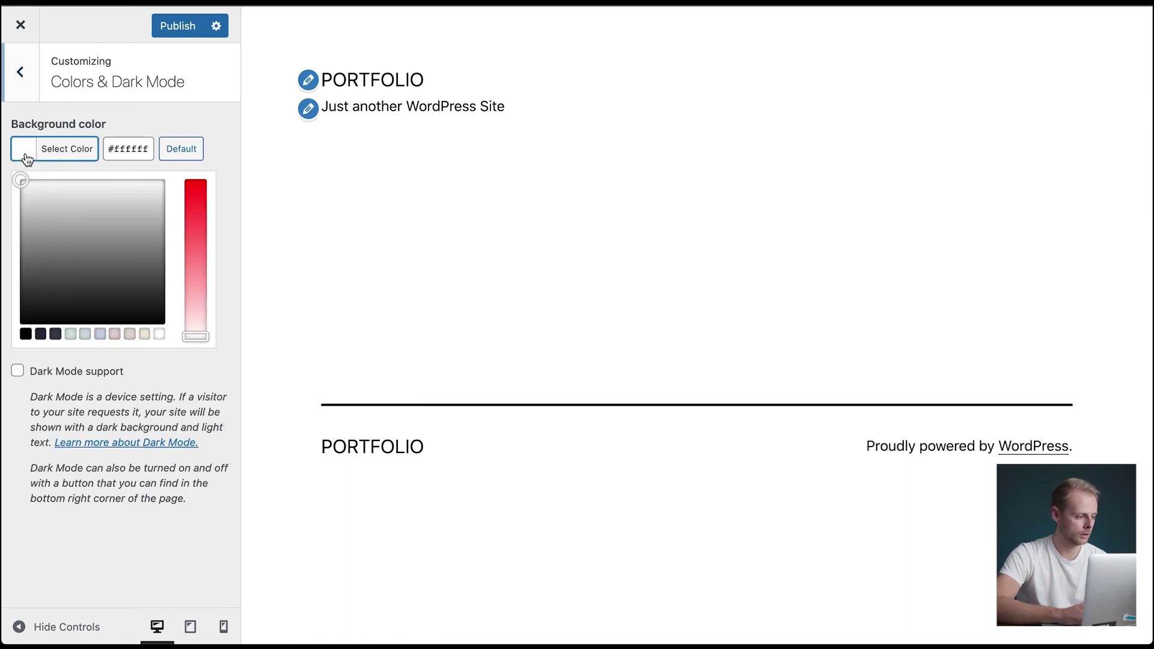
click(38, 334)
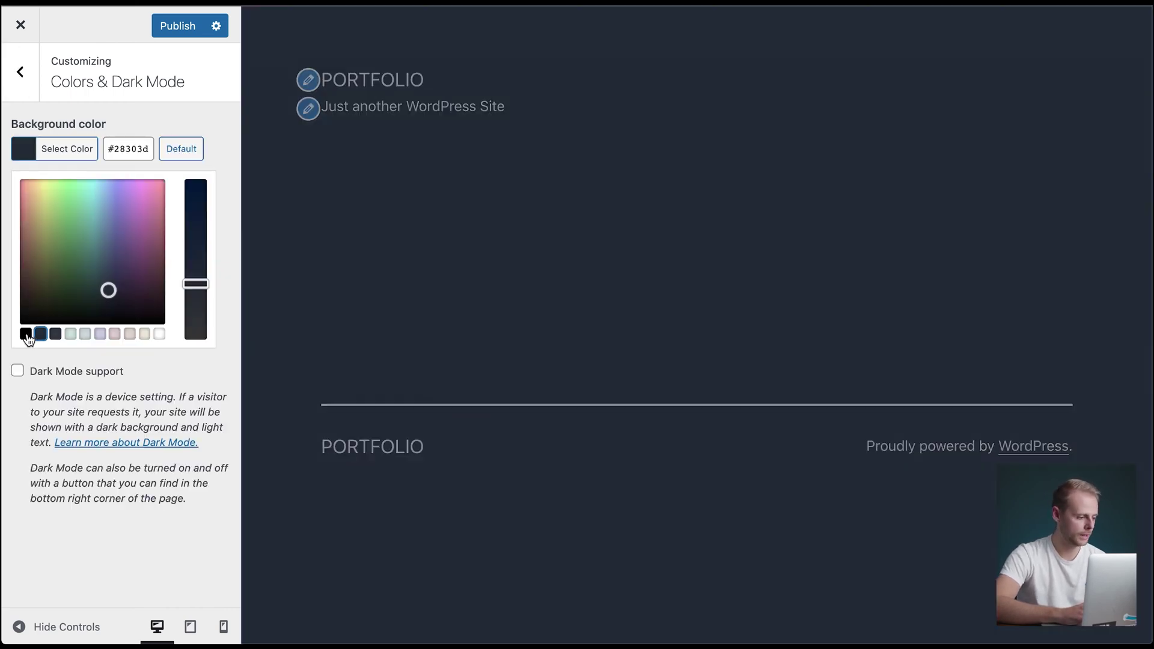
click(26, 335)
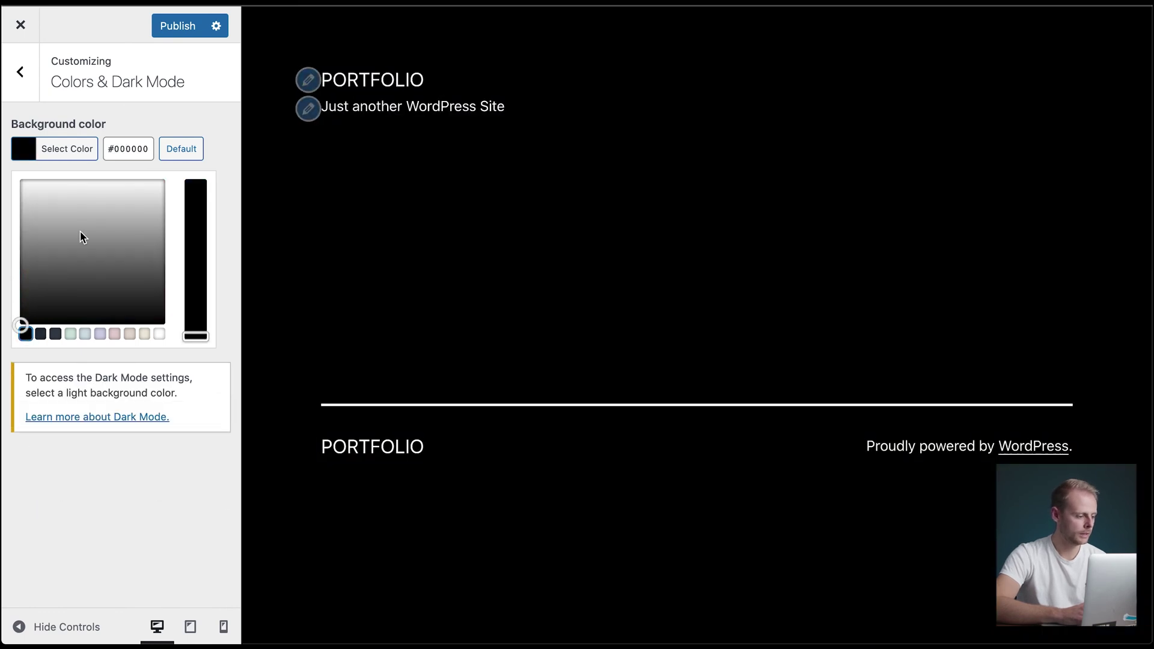
click(159, 335)
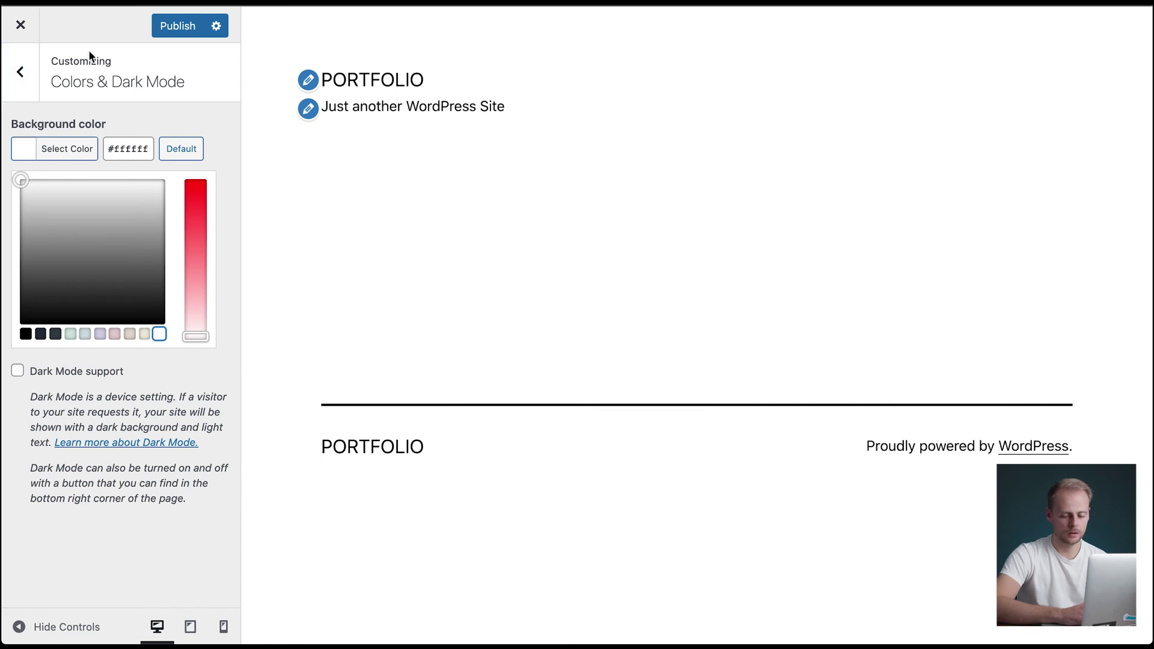
click(179, 27)
click(28, 77)
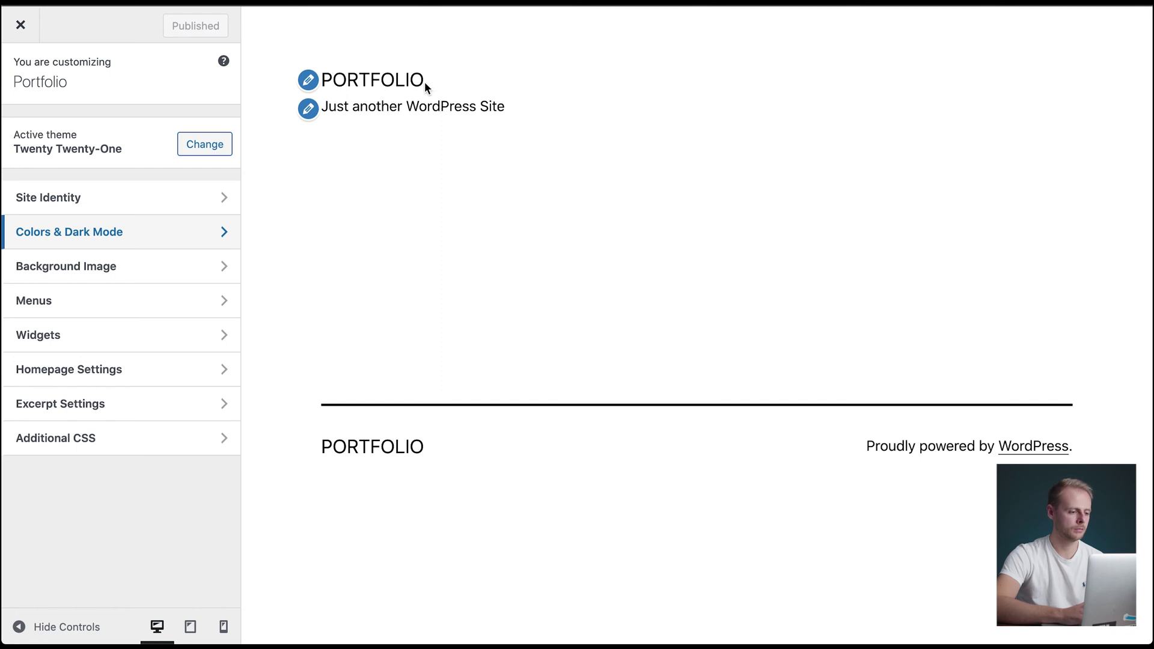
- Change the site title to 'Professional Photographer', make the tagline the photographer's name, and publish
click(138, 204)
click(110, 214)
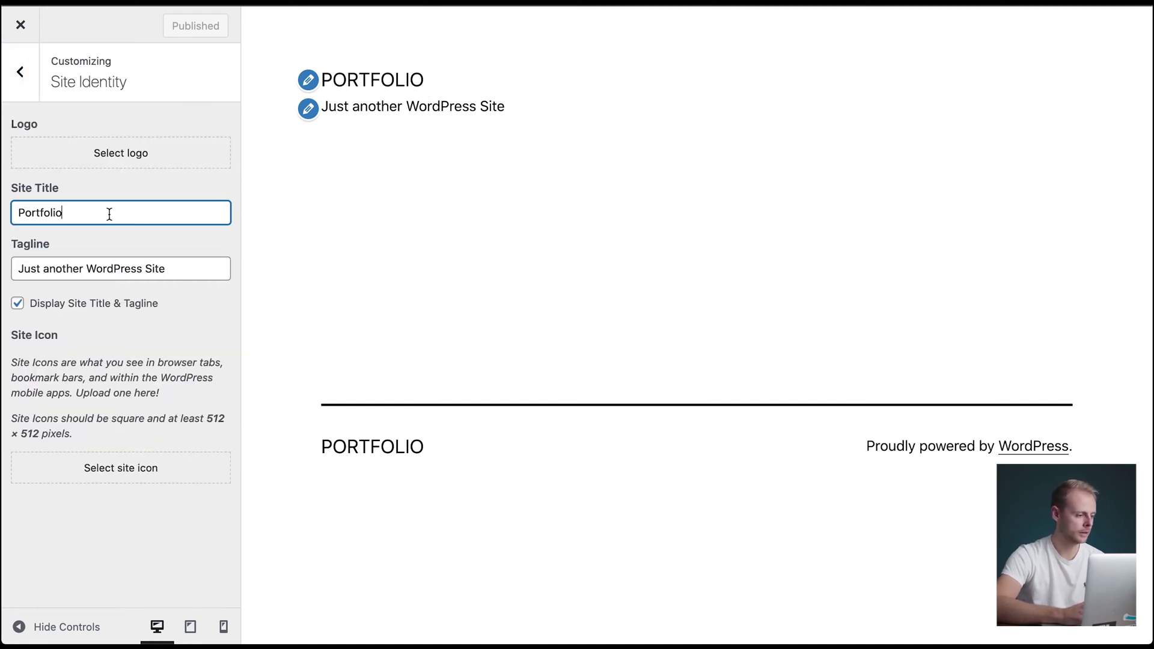
double_click(109, 214)
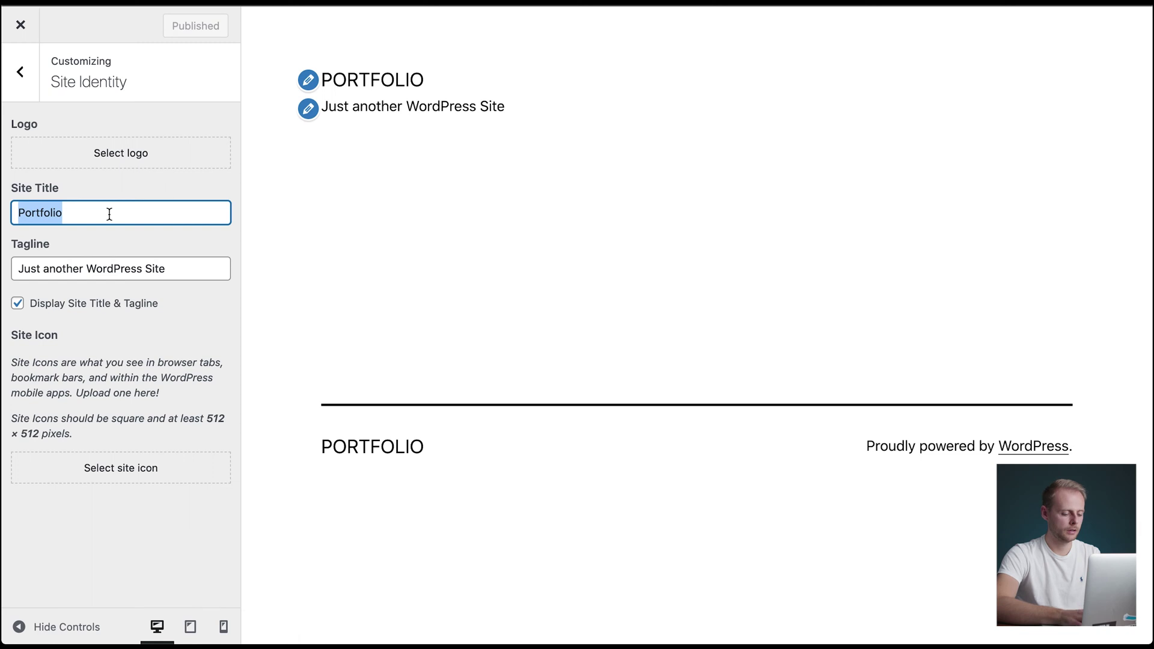
text(Profess)
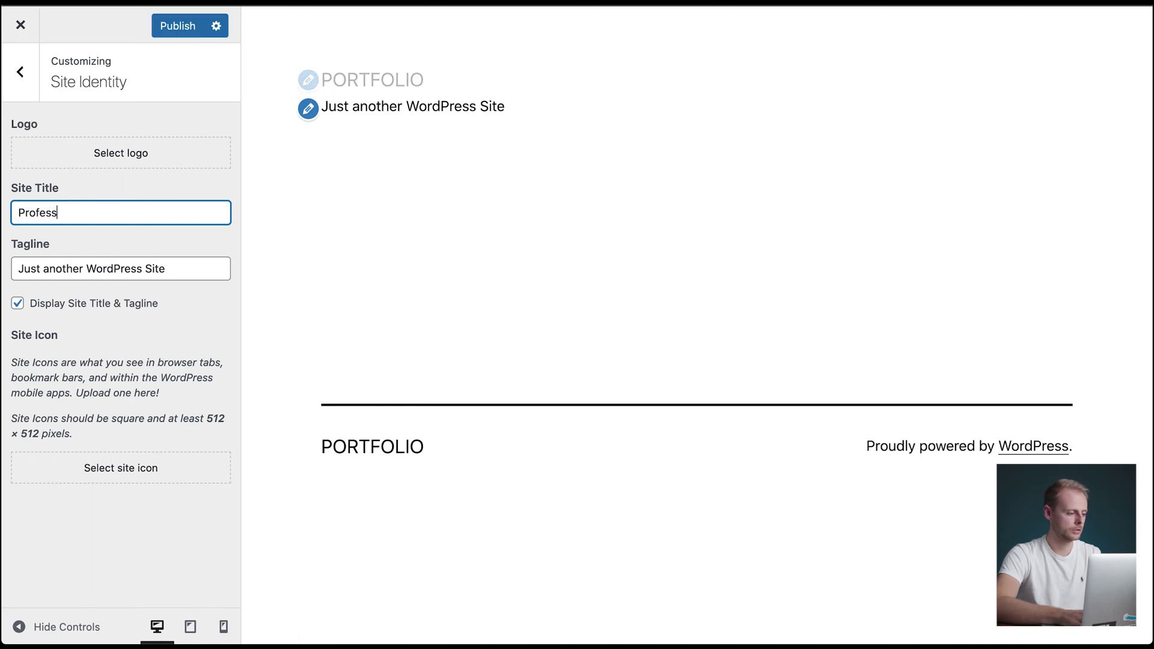
text(ional Photographer)
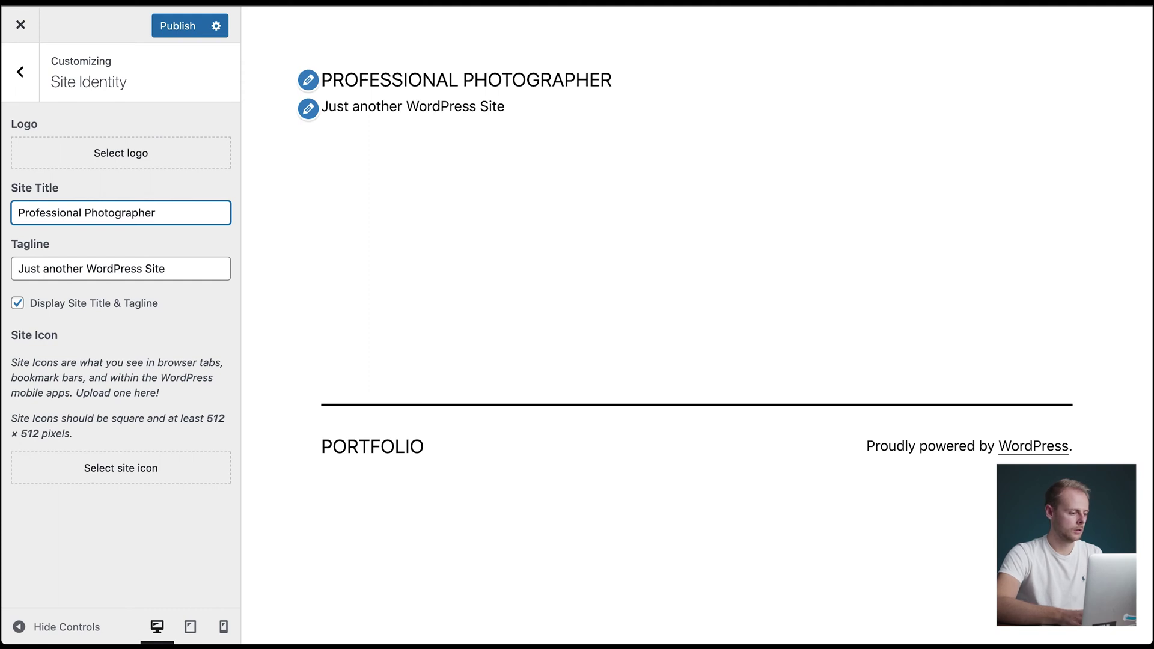
key(Tab)
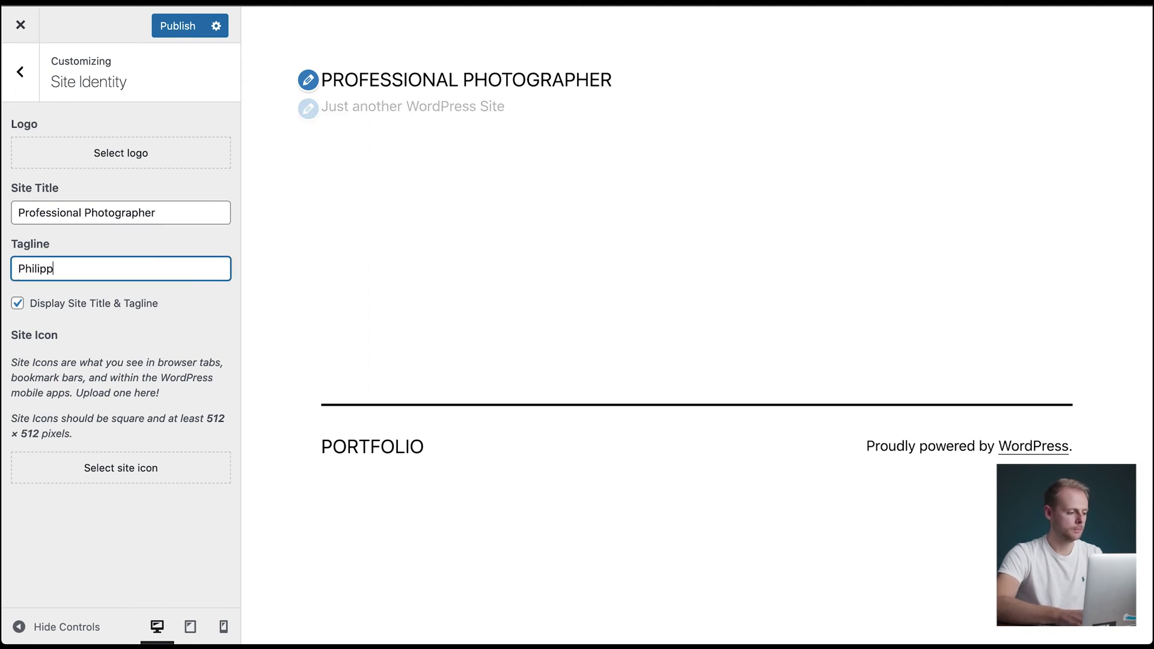
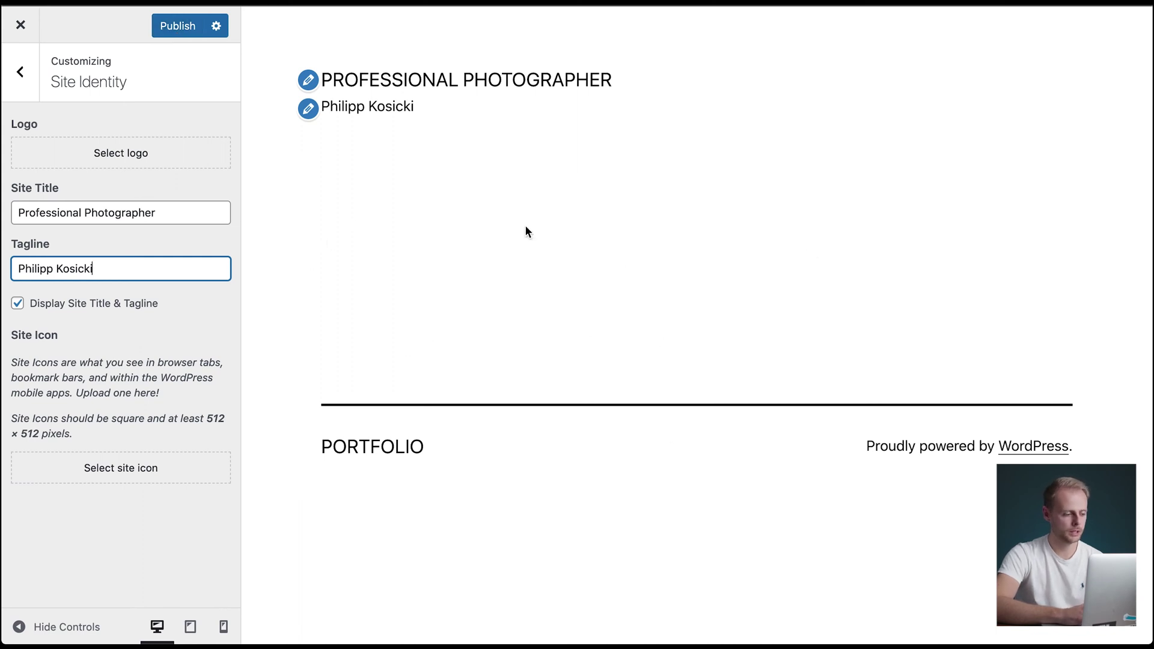
click(175, 34)
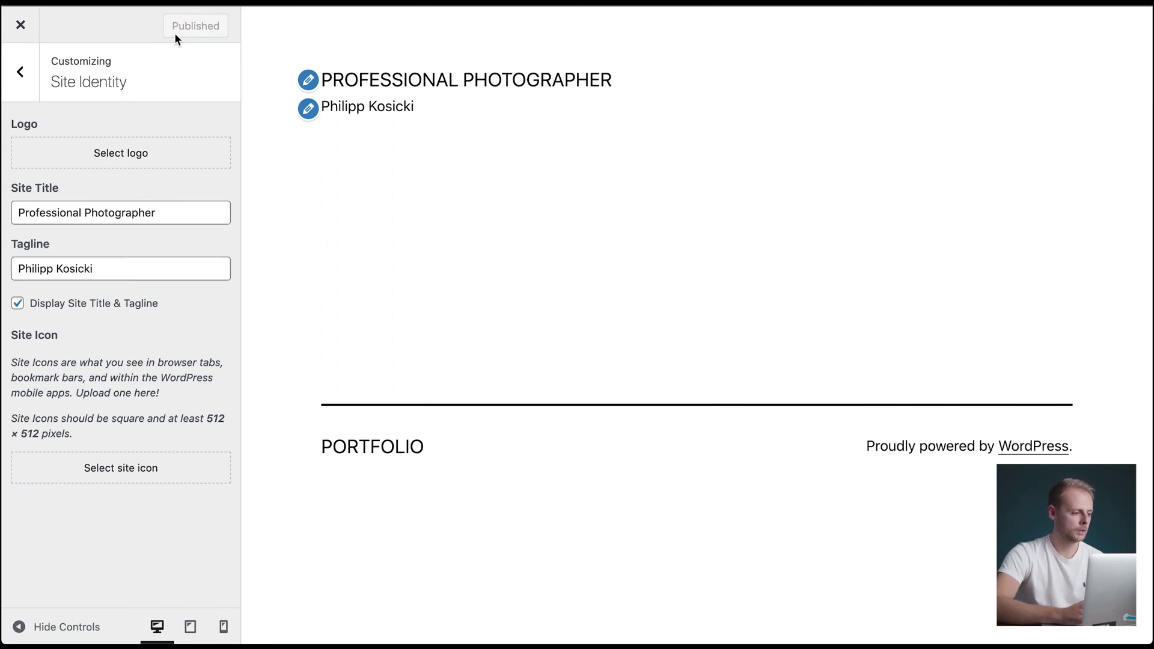
- Exit the Customizer, go to the Dashboard, and open the empty Media Library
click(21, 27)
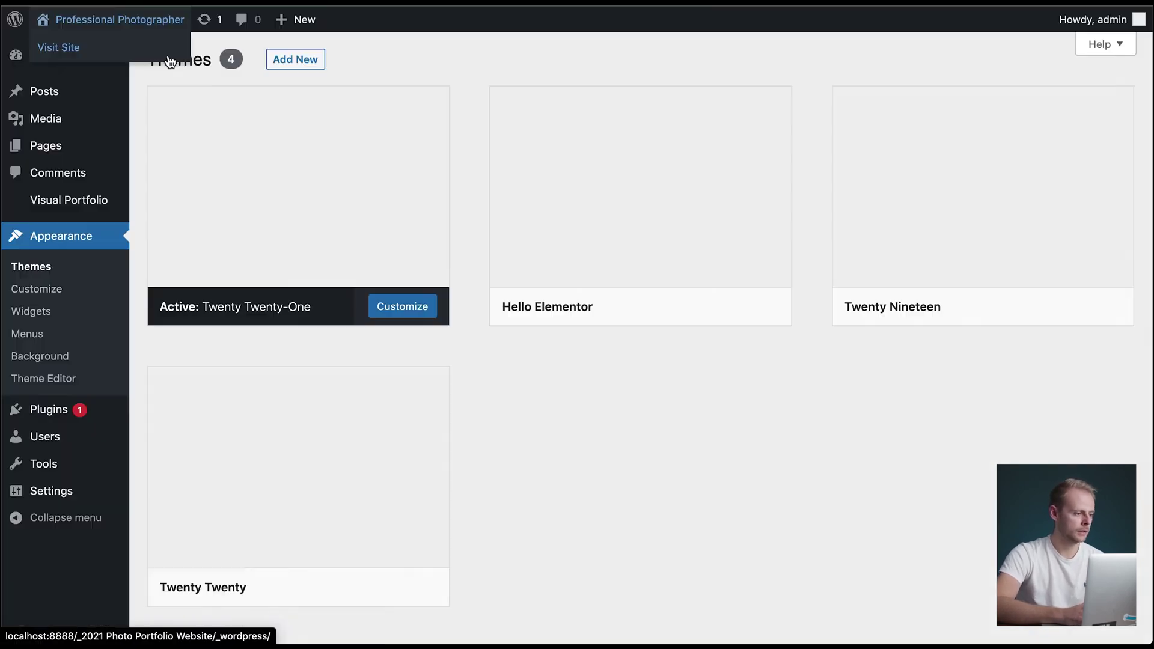
mouse_move(135, 26)
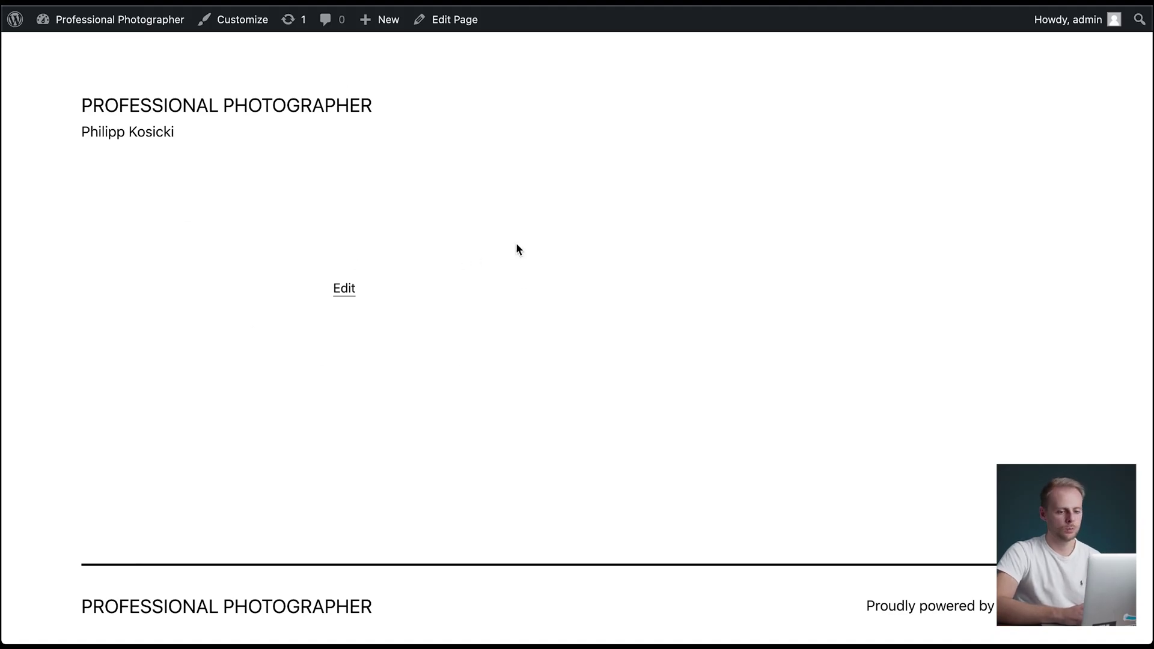
scroll(413, 228, down, 2)
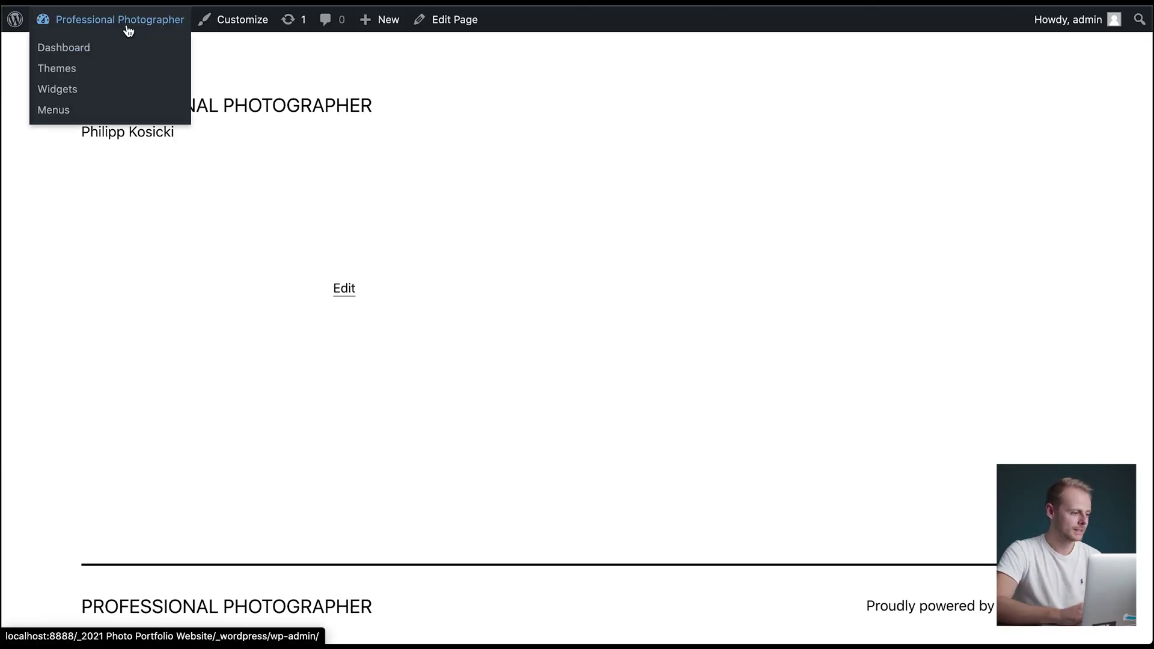
click(128, 30)
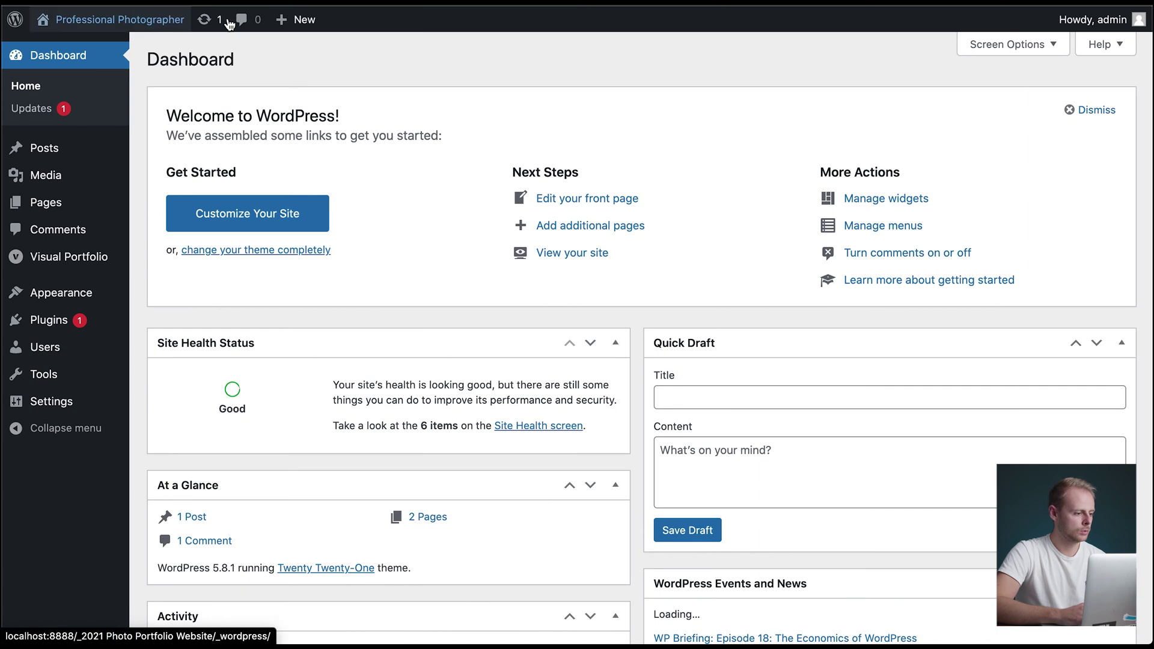
mouse_move(310, 15)
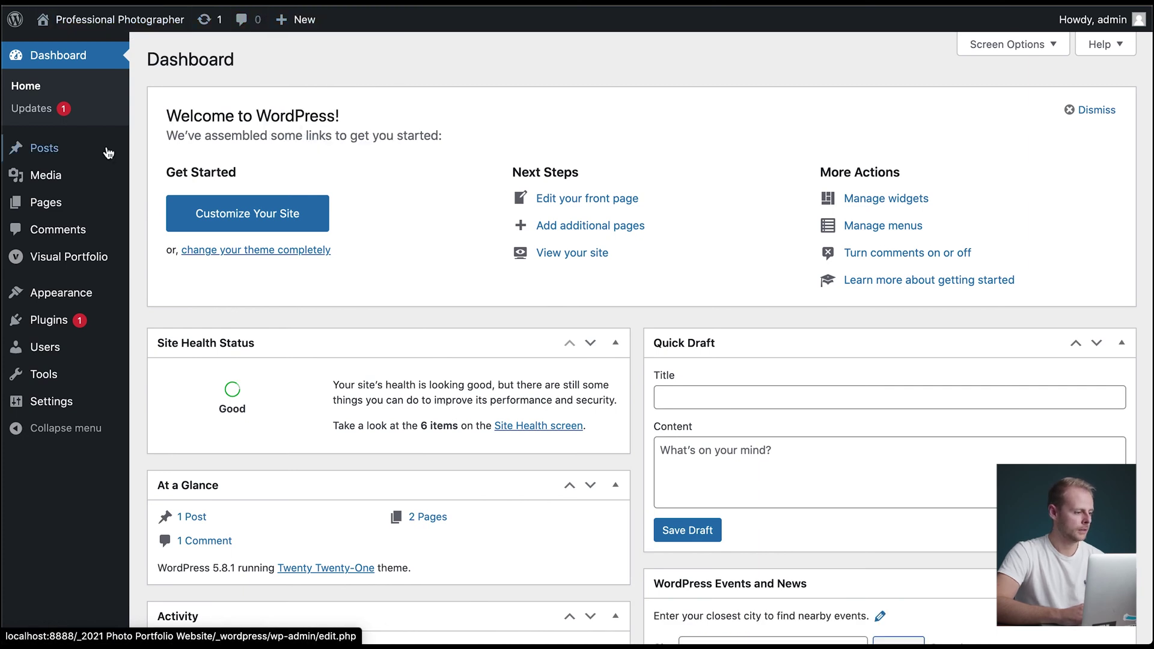
click(56, 174)
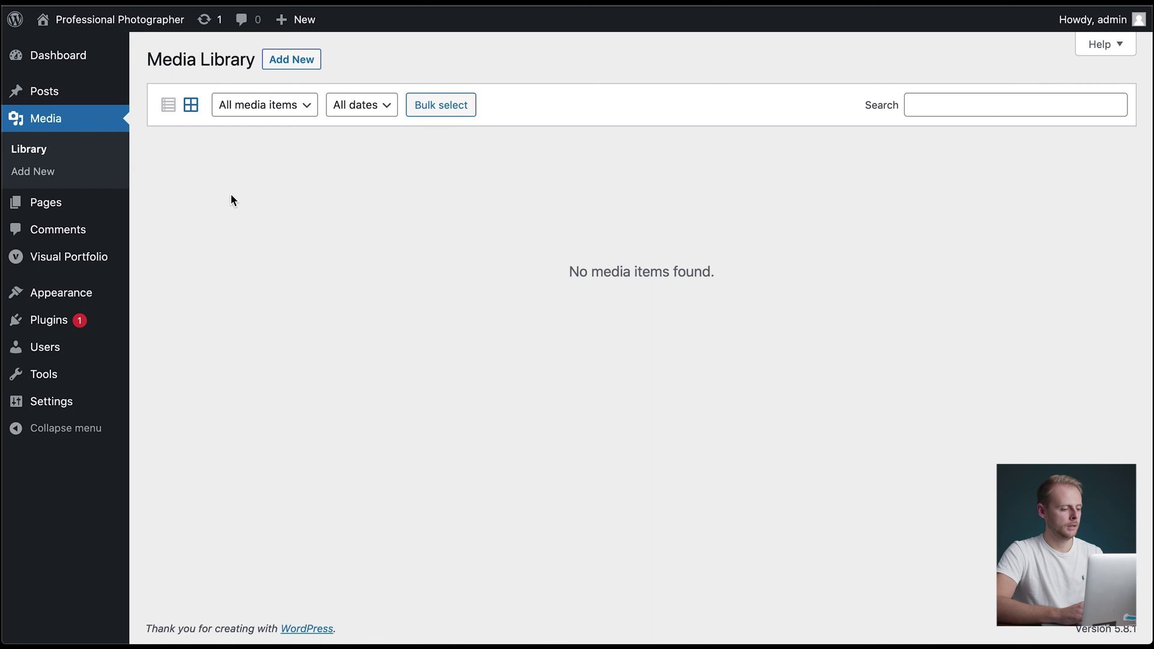
- Drag all photos from the Finder Images folder onto the Media Library to upload them
key(ctrl+Left)
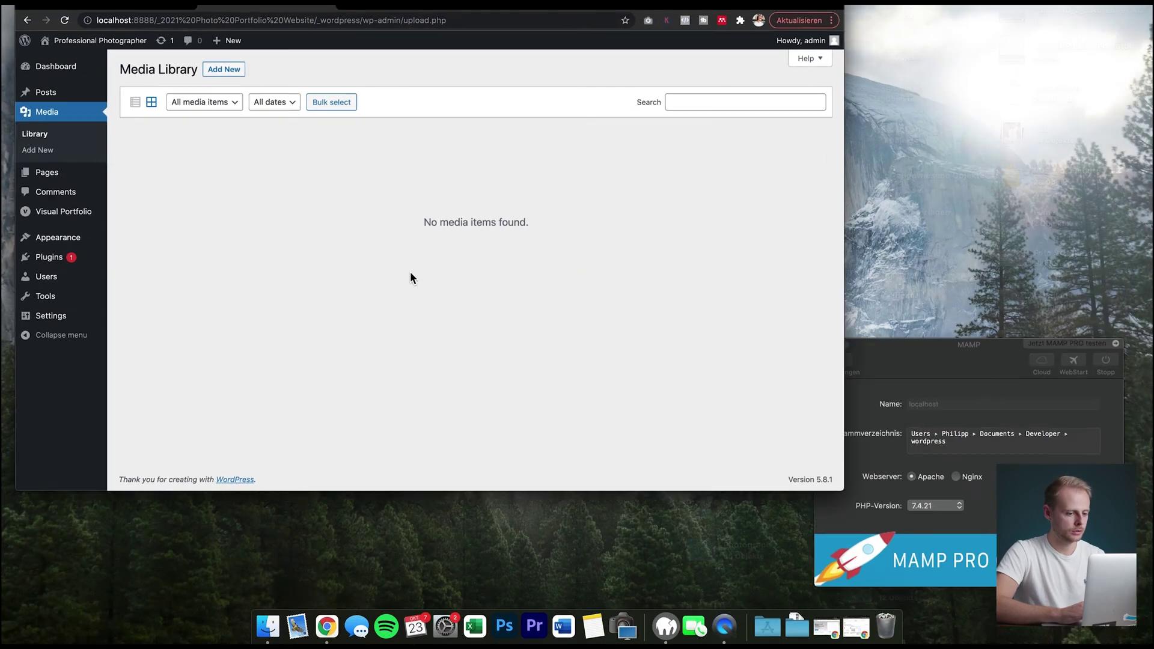
key(ctrl+Right)
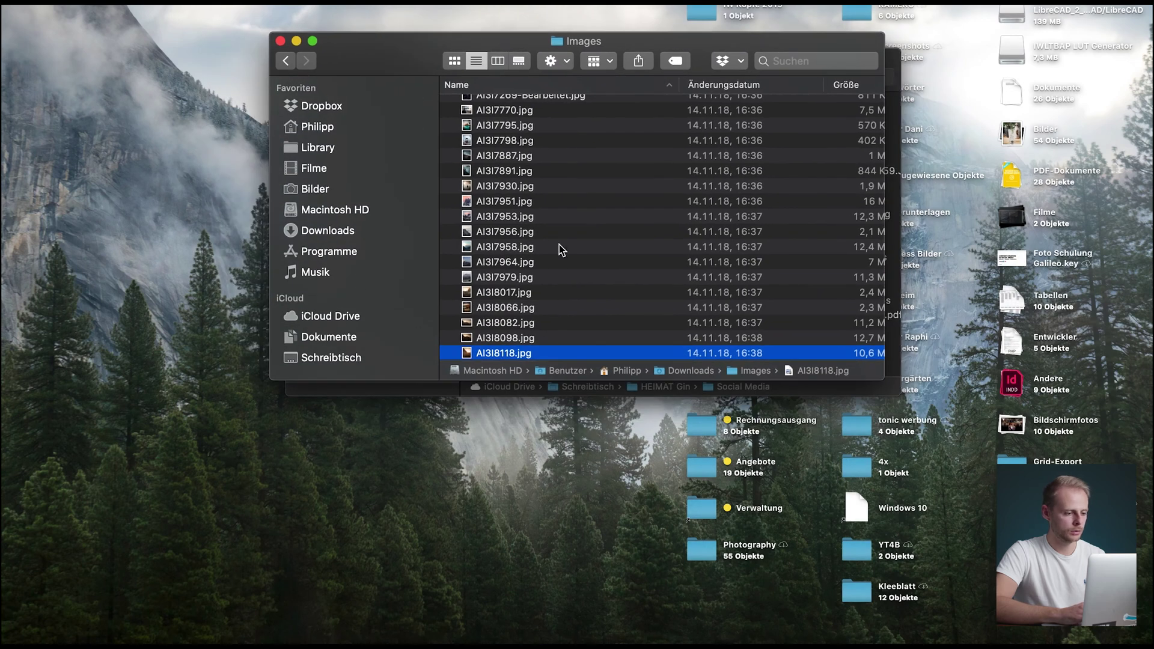
scroll(560, 248, down, 4)
key(super+a)
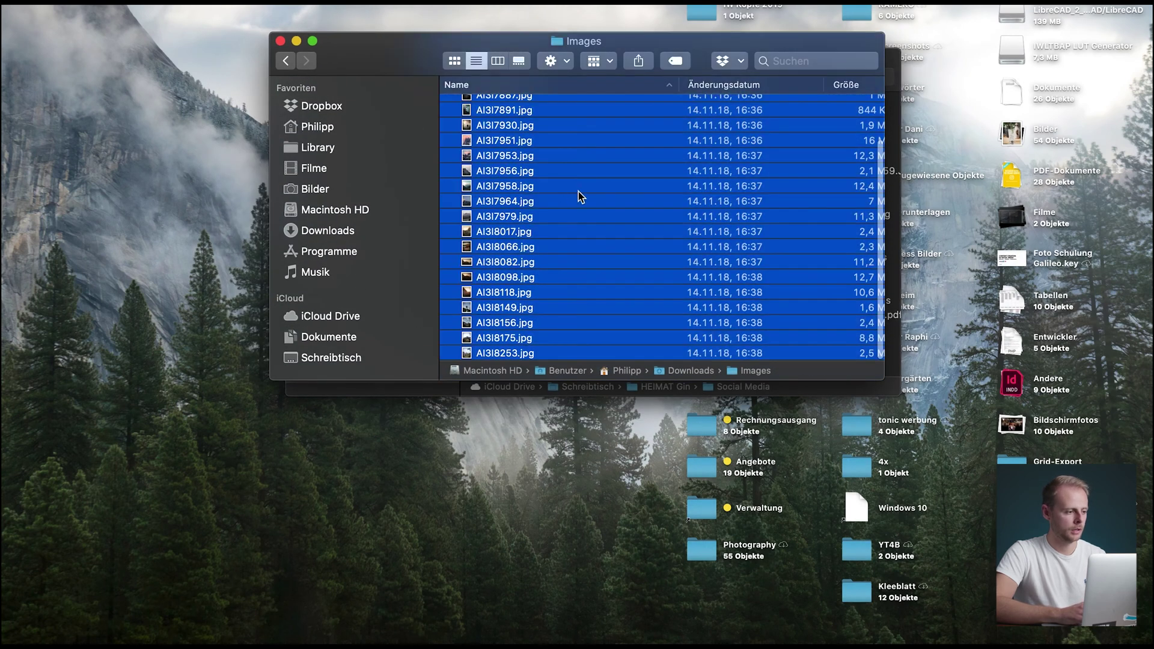
drag(578, 191, 387, 165)
key(super+Tab)
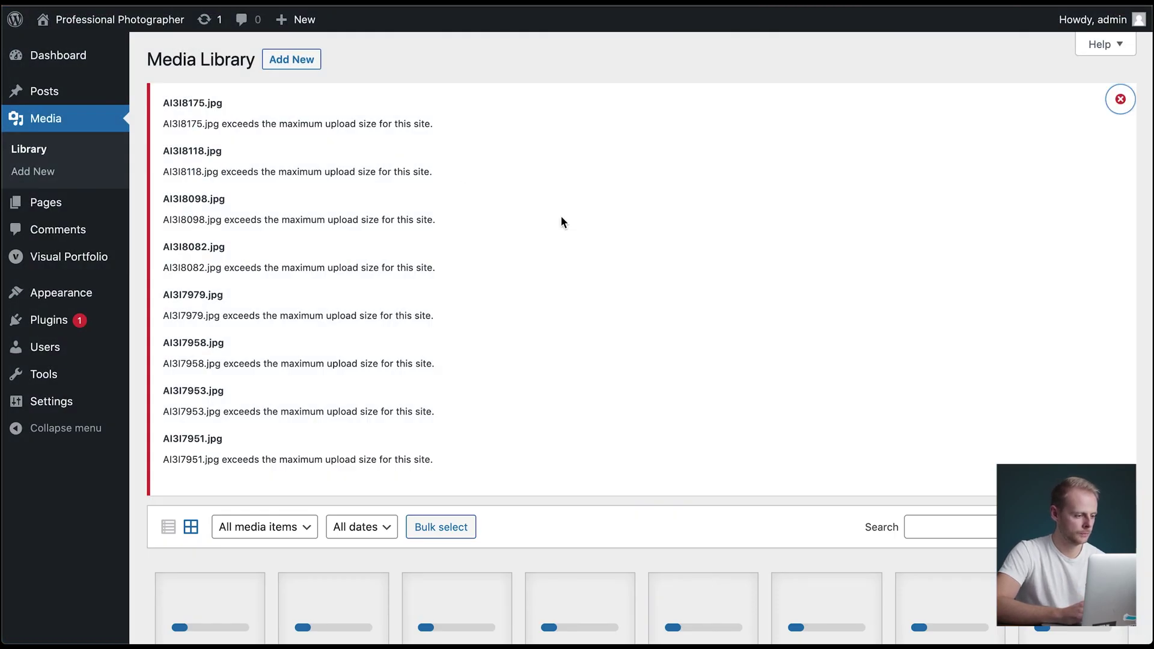
scroll(561, 221, down, 5)
scroll(562, 221, up, 5)
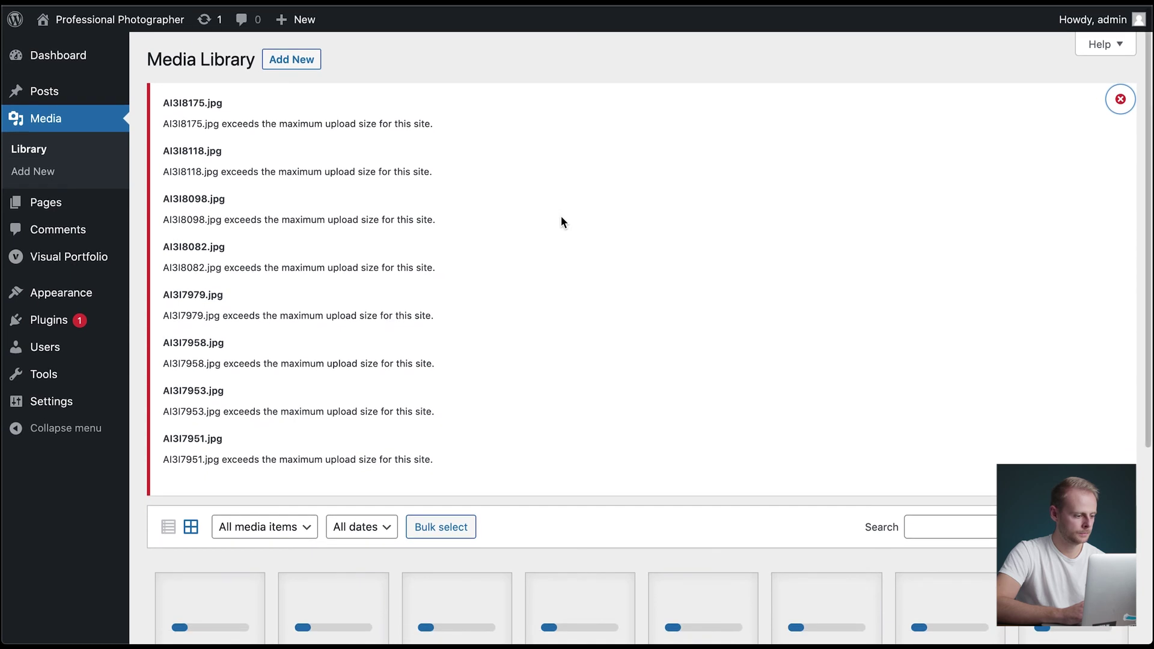
scroll(562, 218, down, 5)
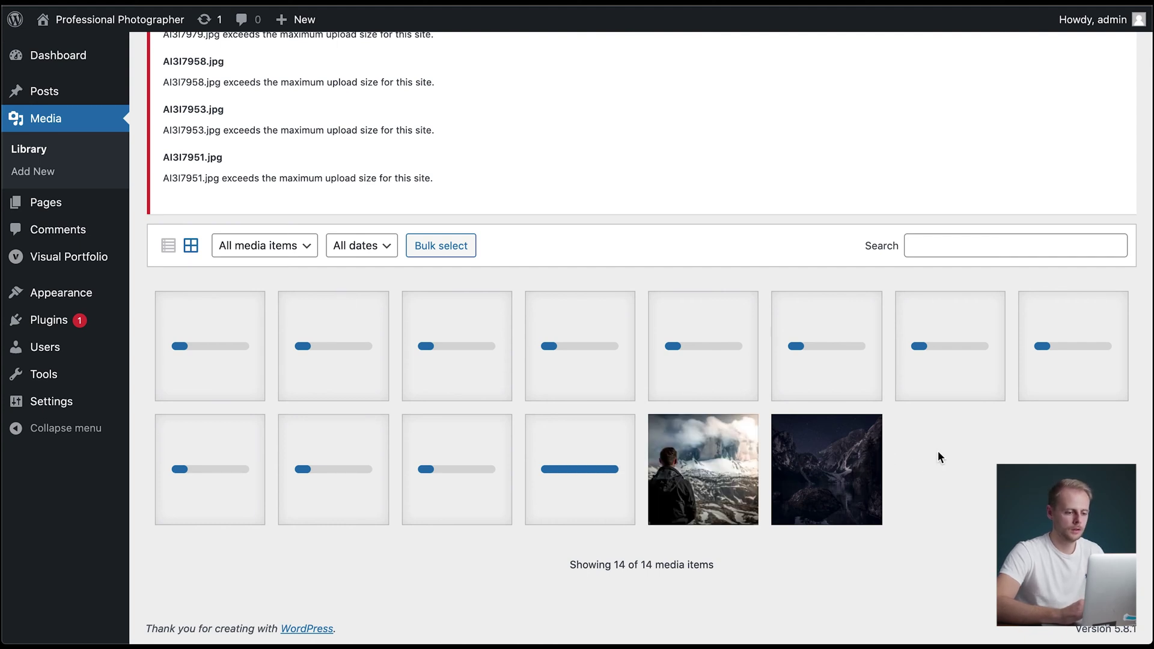
scroll(938, 457, up, 5)
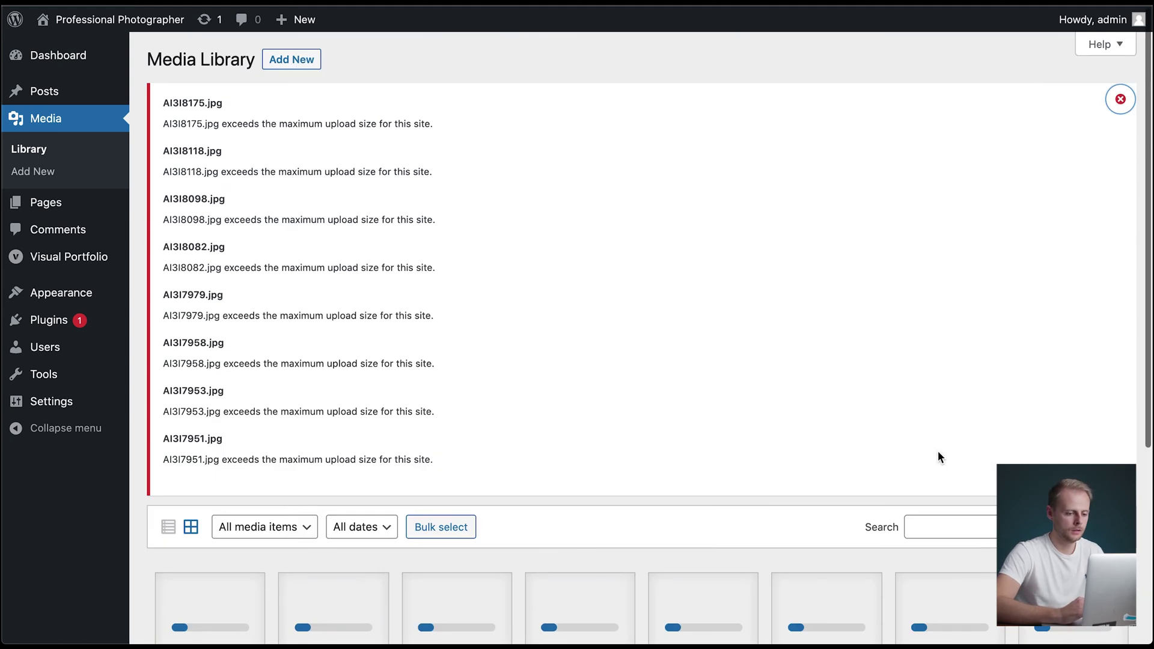
- Dismiss the upload error notice to show the 14 uploaded photos
click(1119, 100)
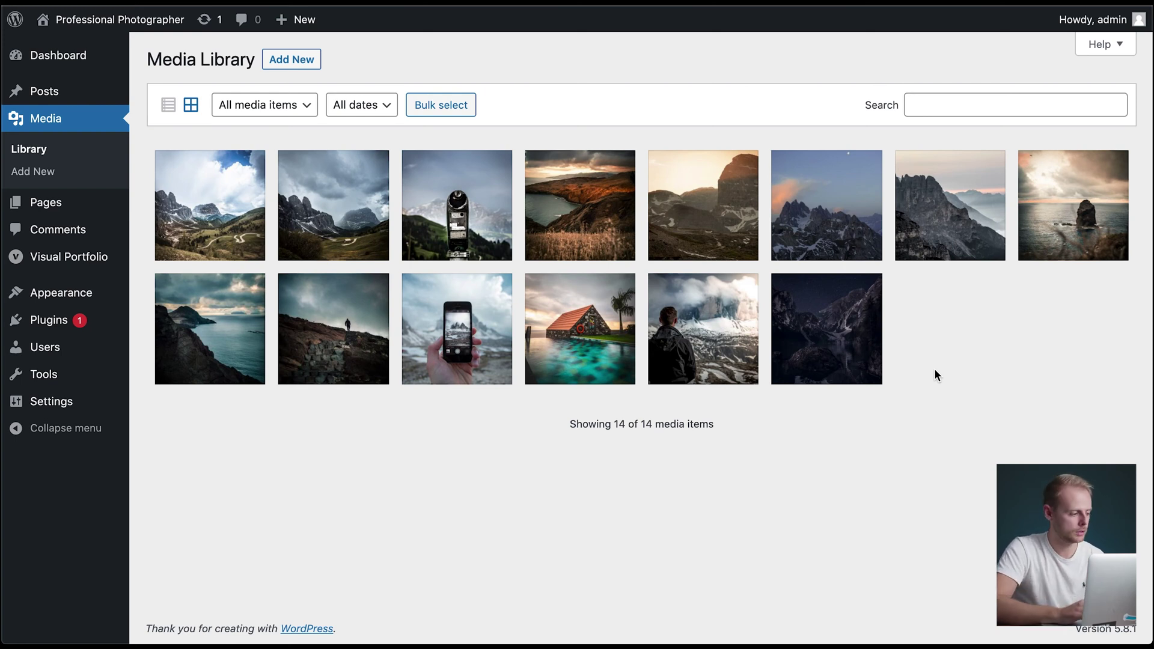
- Create a new Visual Portfolio item titled 'Video Example'
click(78, 263)
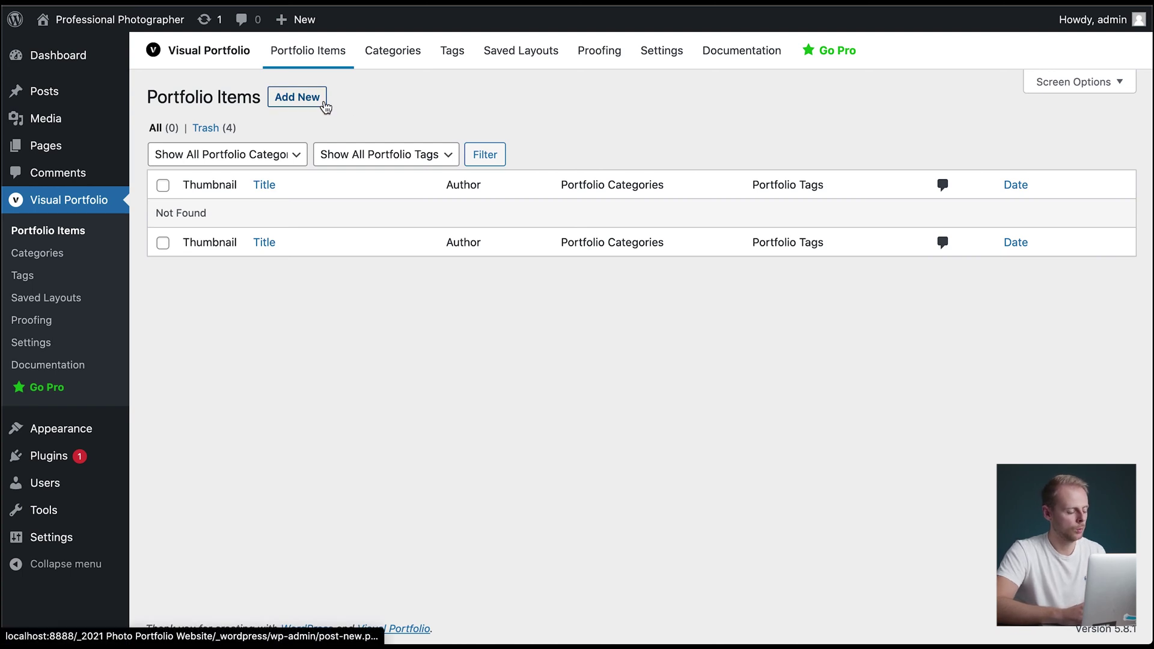
click(300, 107)
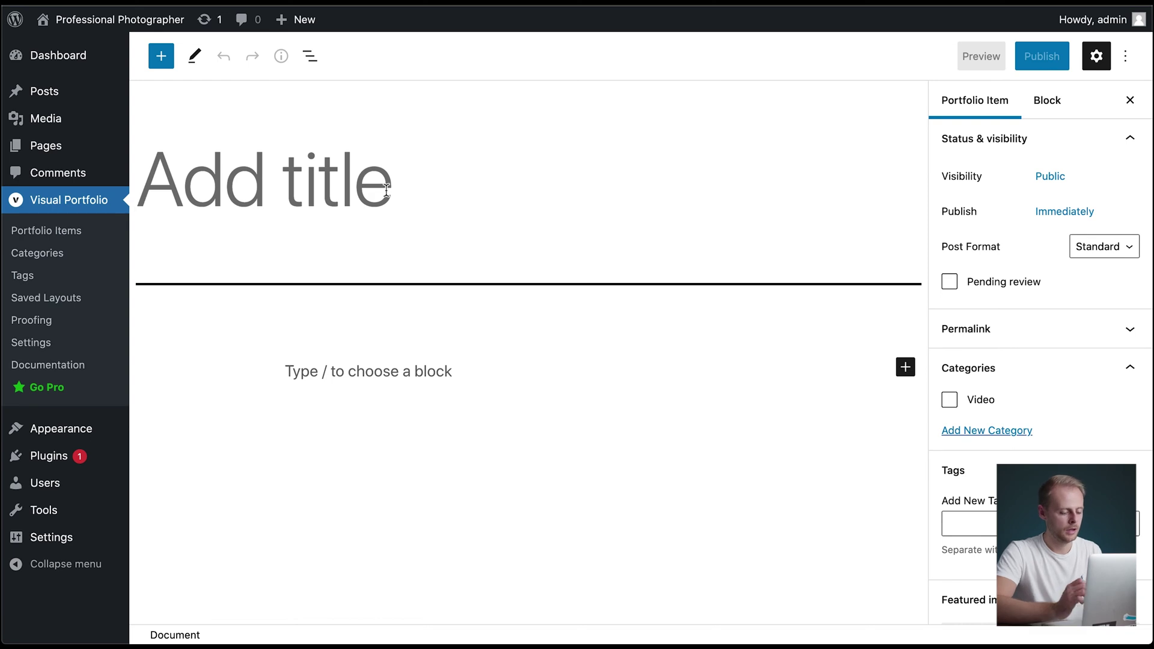
click(387, 190)
text(Video E)
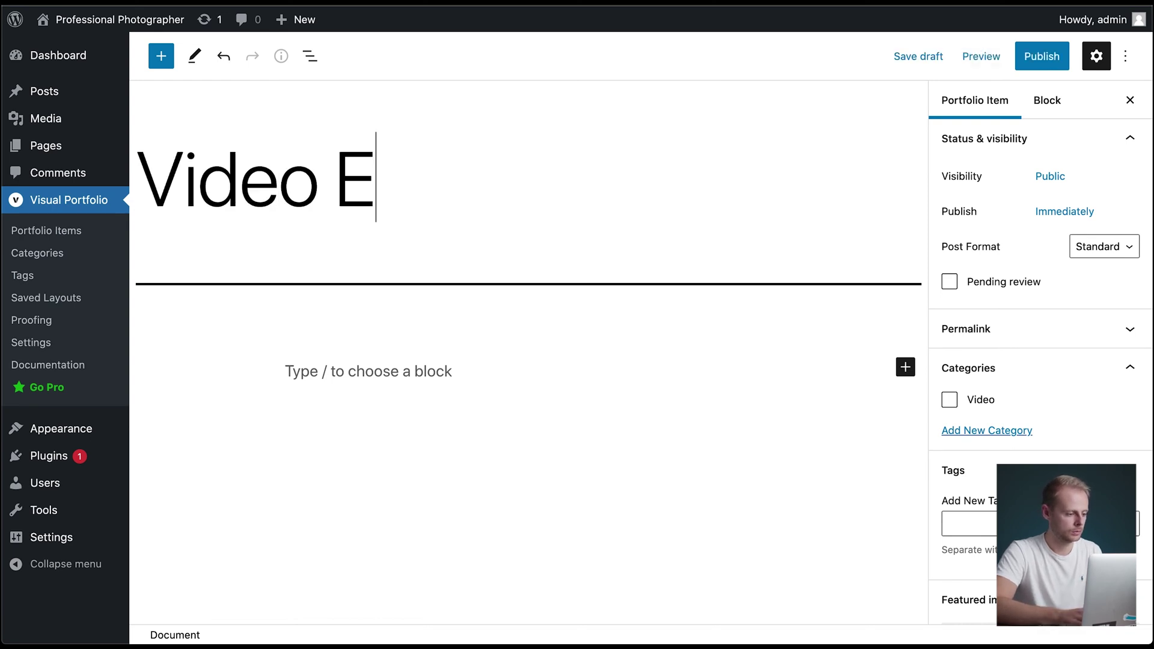
text(xample)
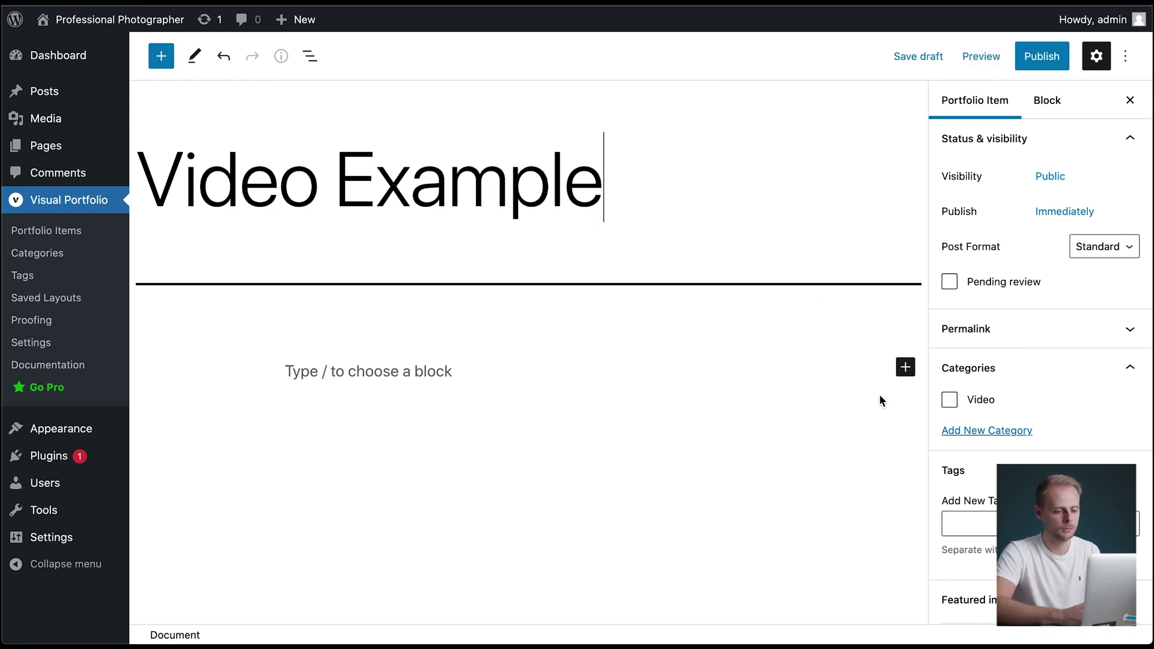
scroll(873, 395, down, 1)
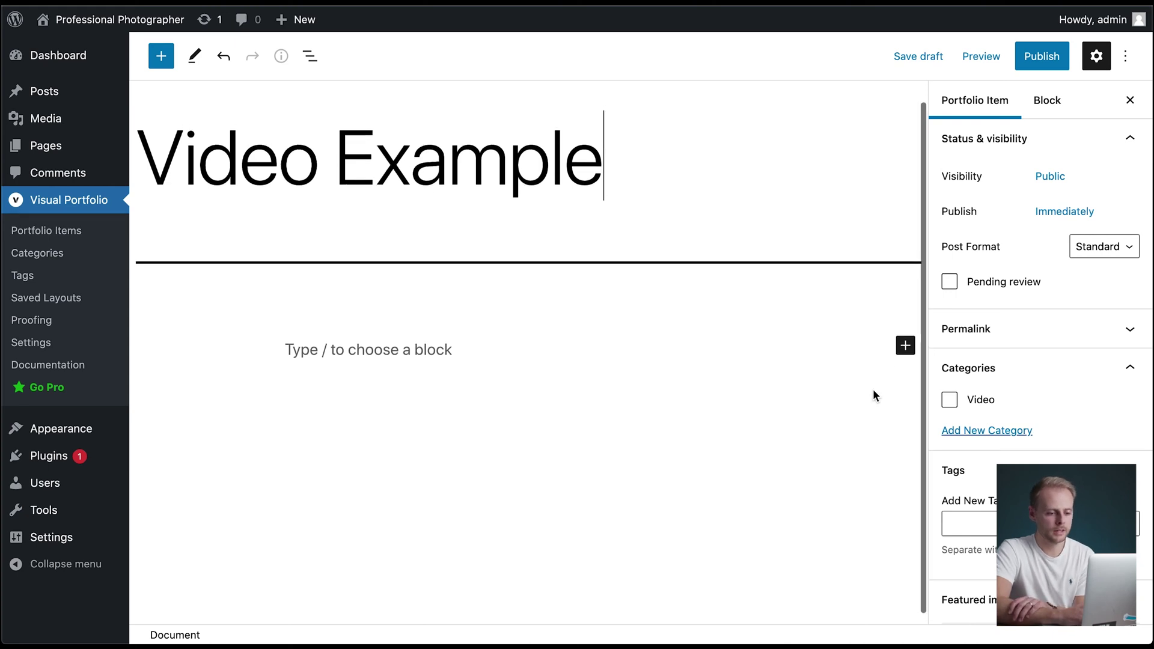
scroll(873, 388, up, 1)
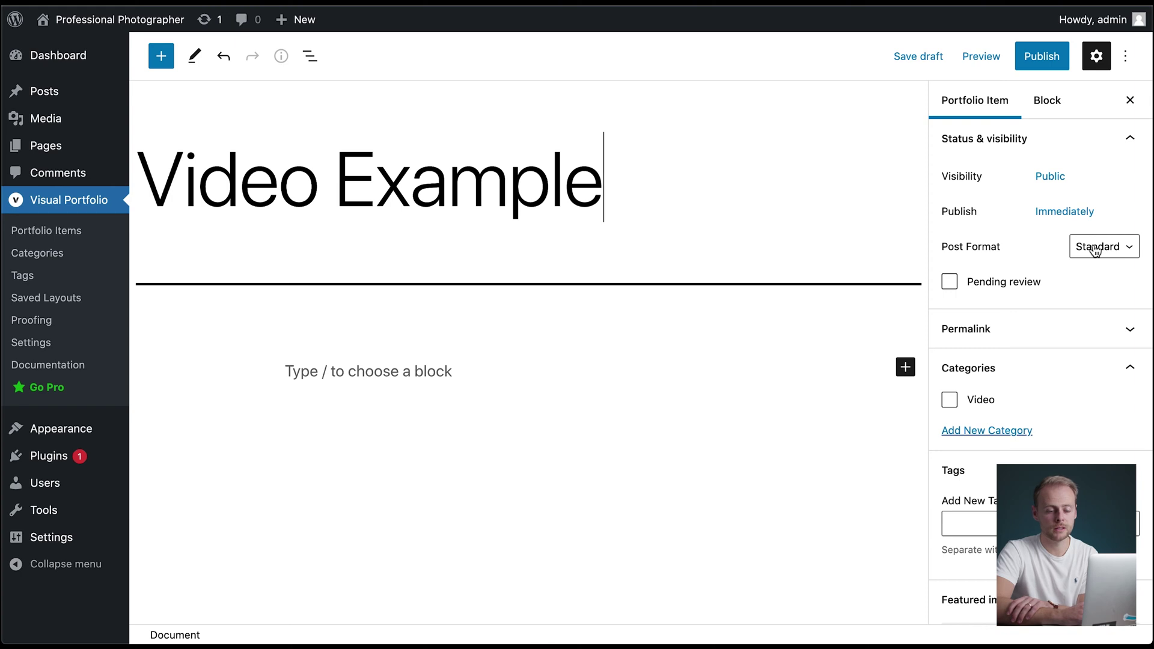
- Set the item's post format to Video, select the video address field, and open a new browser tab
click(1095, 251)
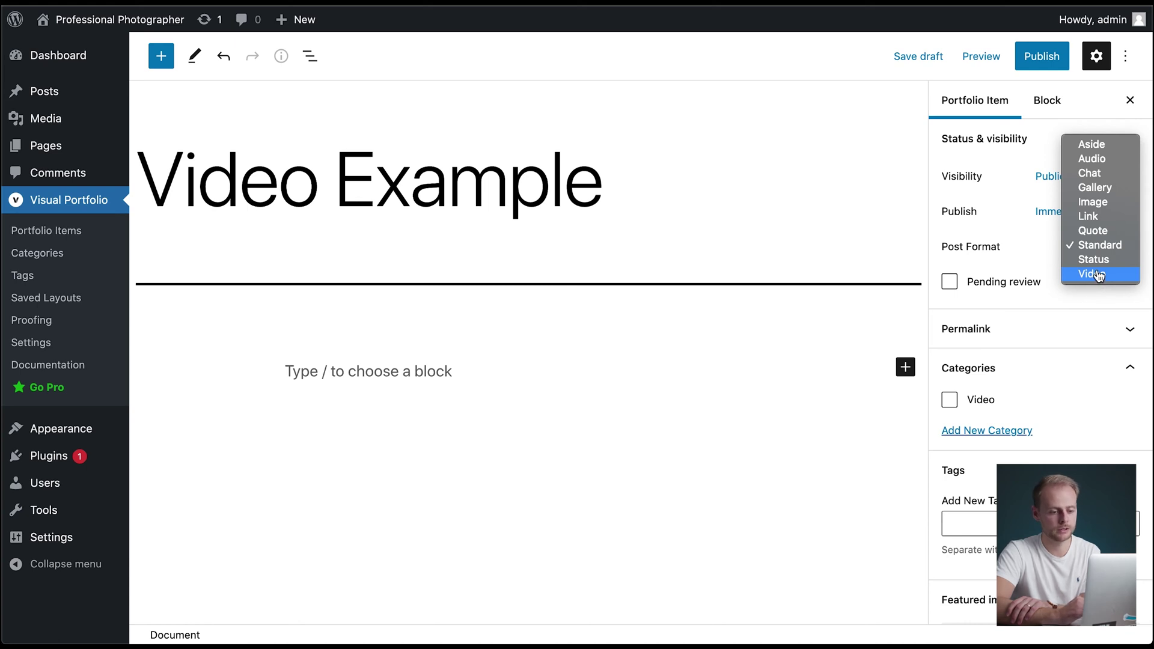
click(1095, 274)
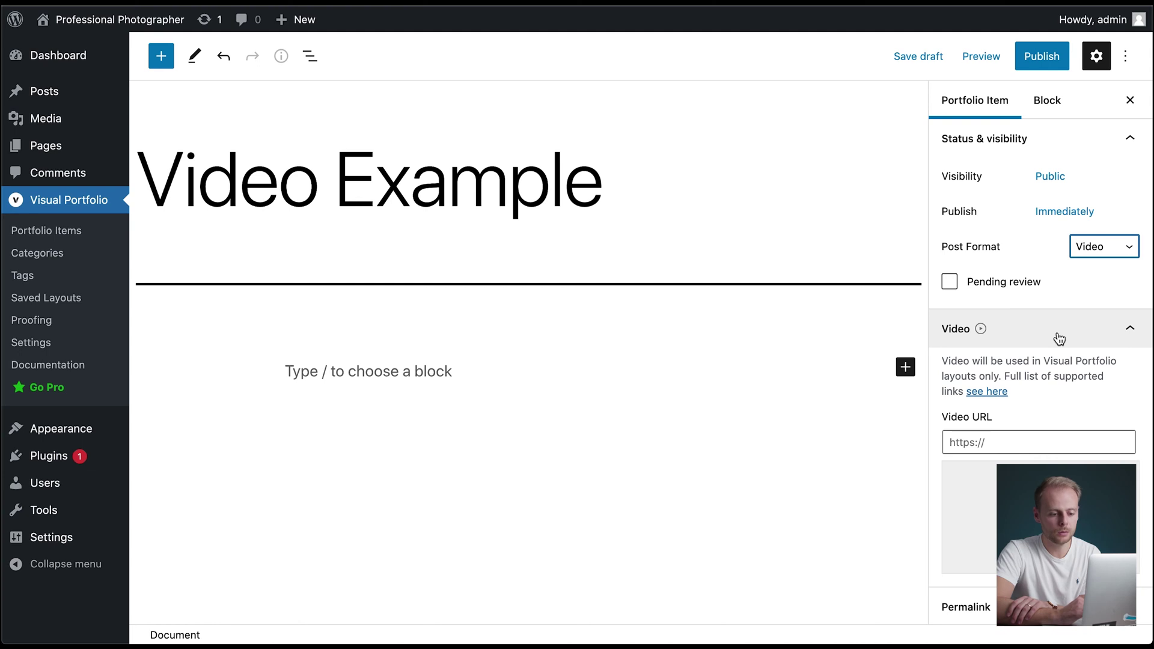
scroll(1026, 415, down, 1)
click(995, 414)
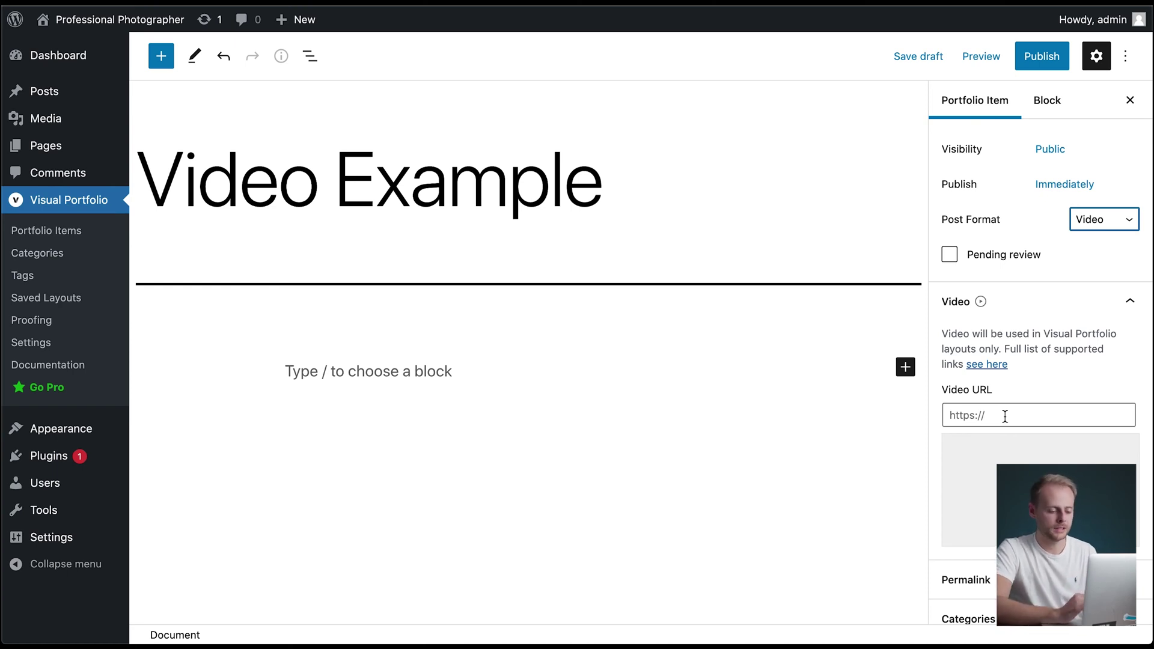
click(1005, 416)
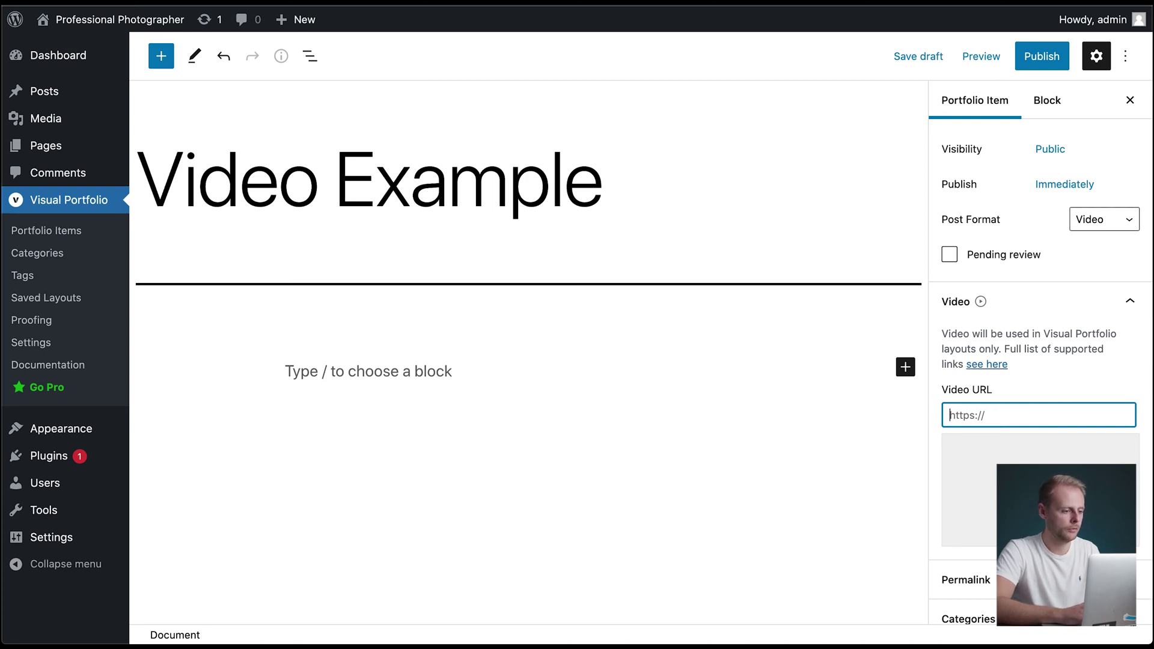
key(ctrl+t)
- In YouTube Studio, copy the shareable link of the unlisted 'Road to Patagonman | TEASER' video
text(studi)
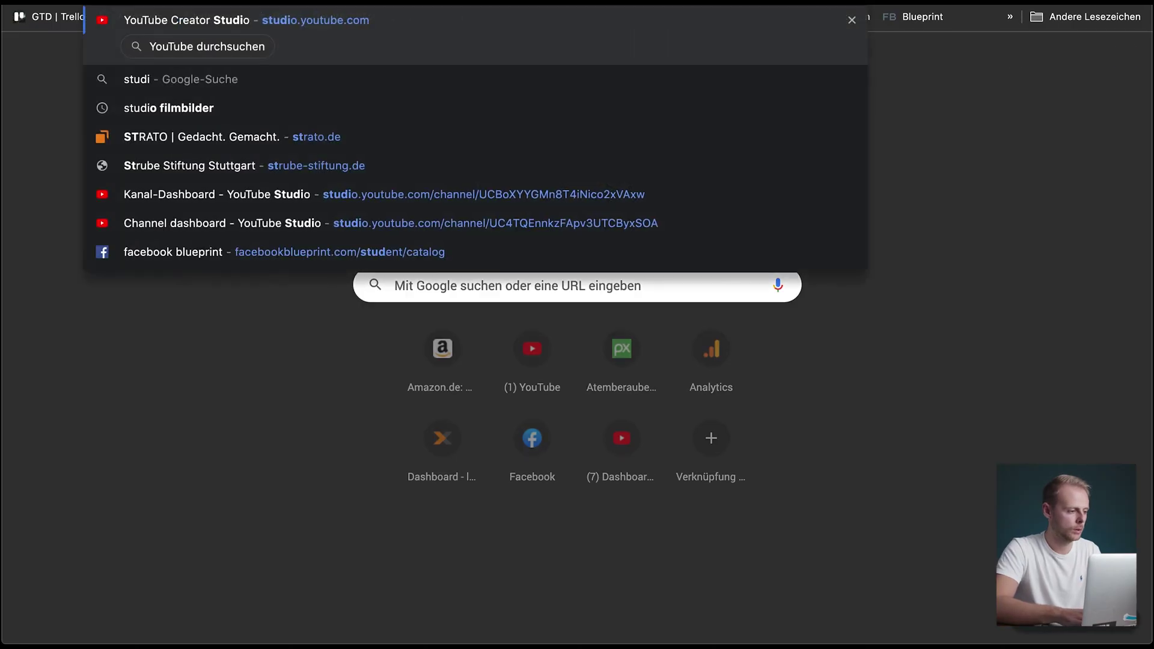
key(Return)
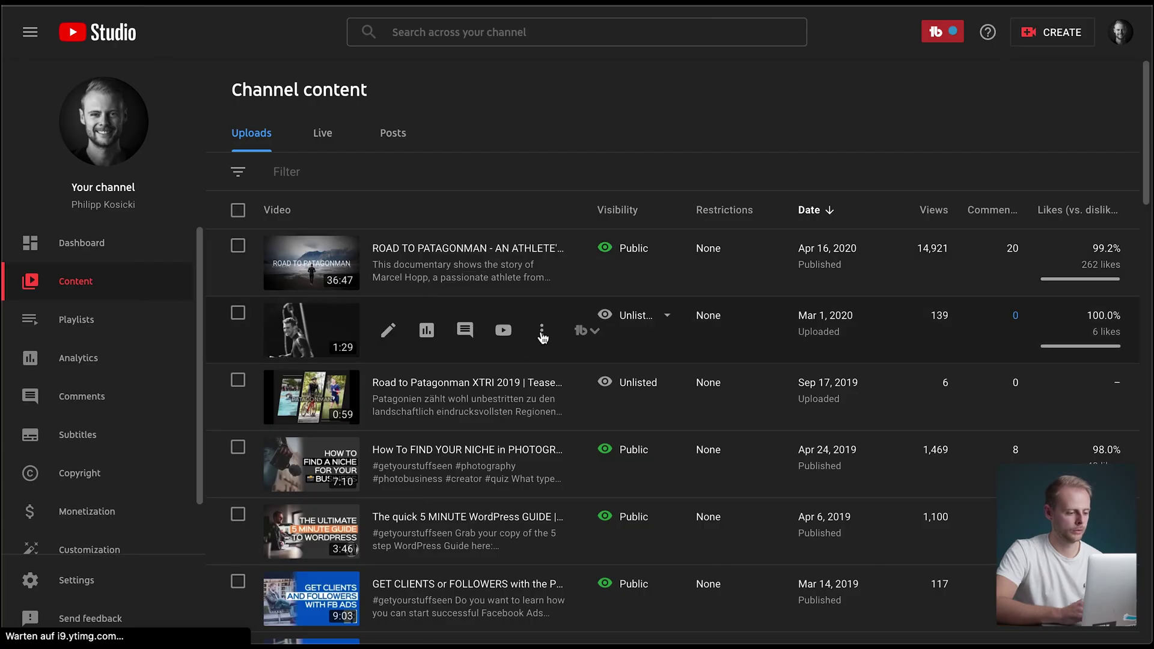
click(542, 333)
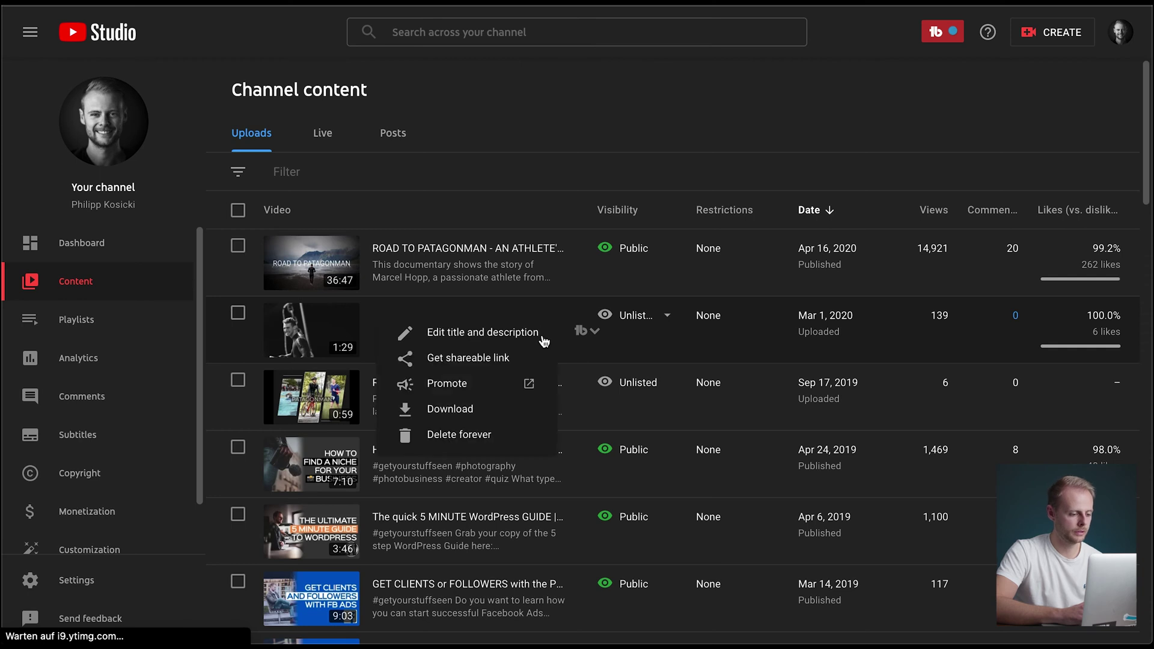
click(464, 362)
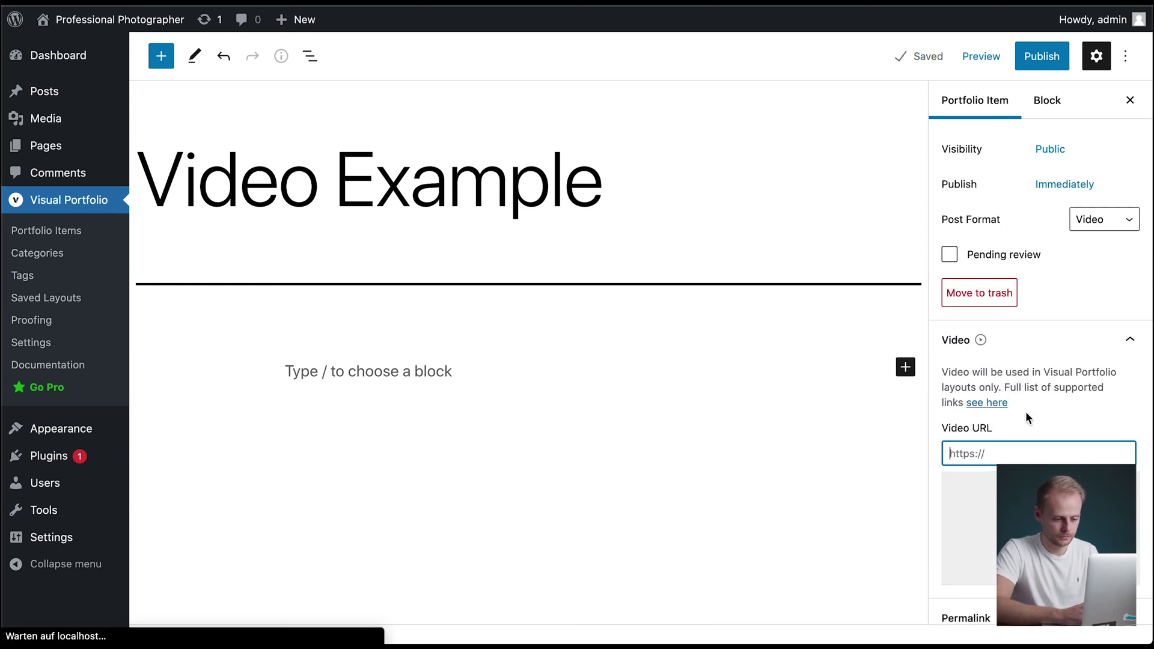
- Paste the copied YouTube teaser link into the Video URL field so its preview shows
key(super+v)
scroll(1071, 442, down, 5)
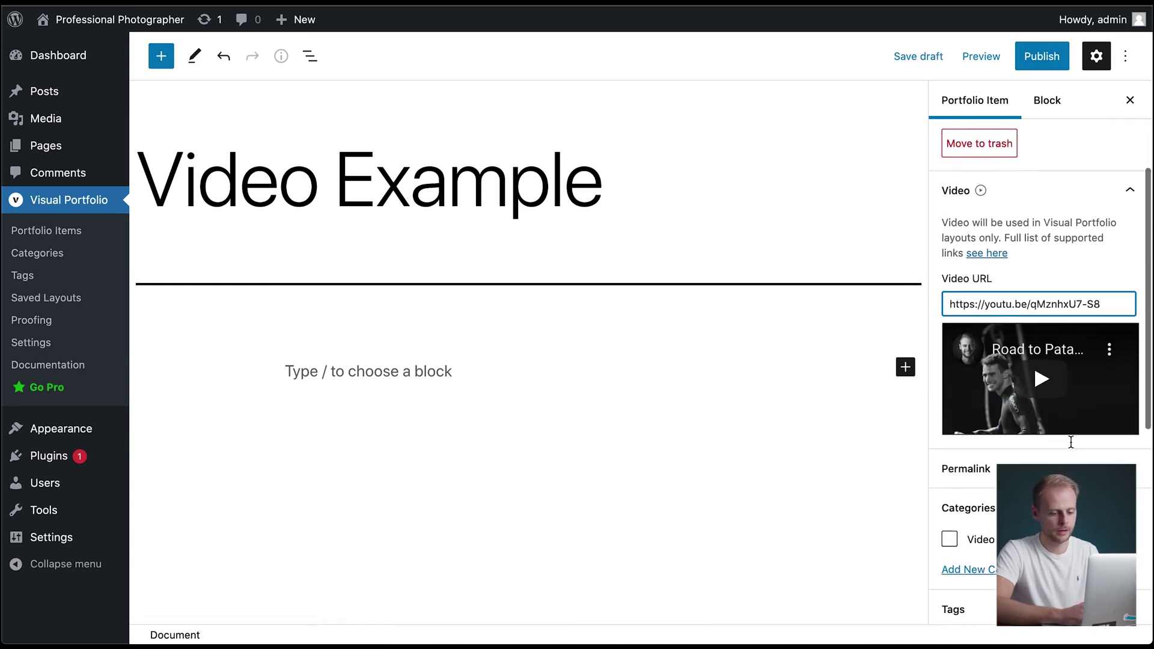
scroll(1070, 442, down, 4)
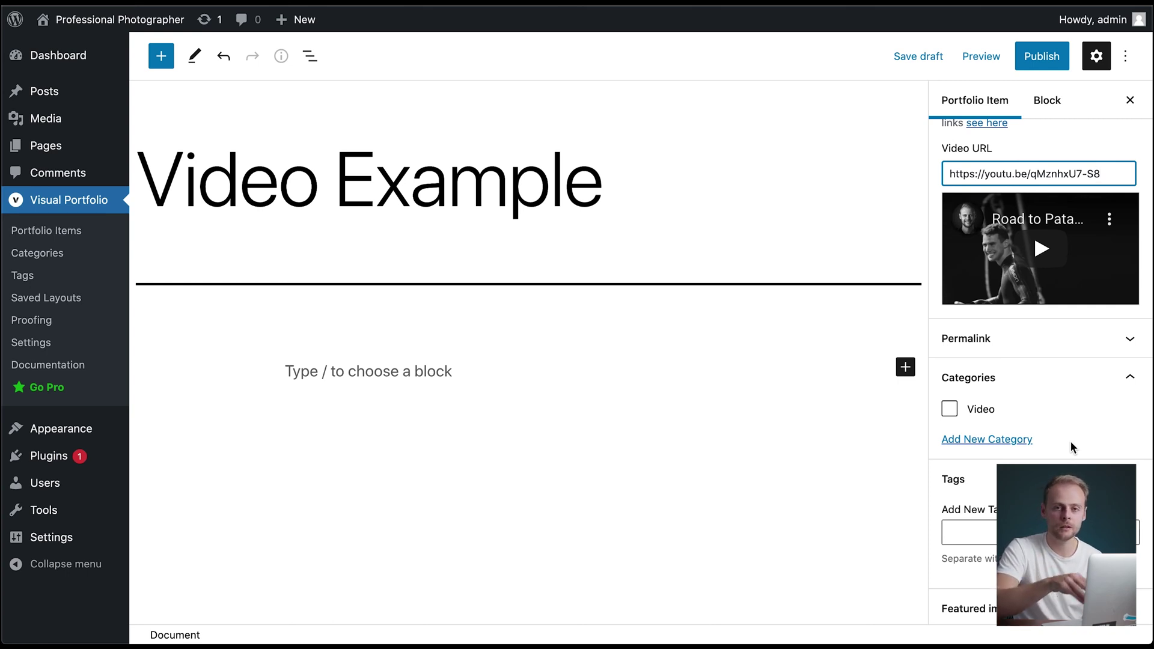
scroll(1070, 441, down, 3)
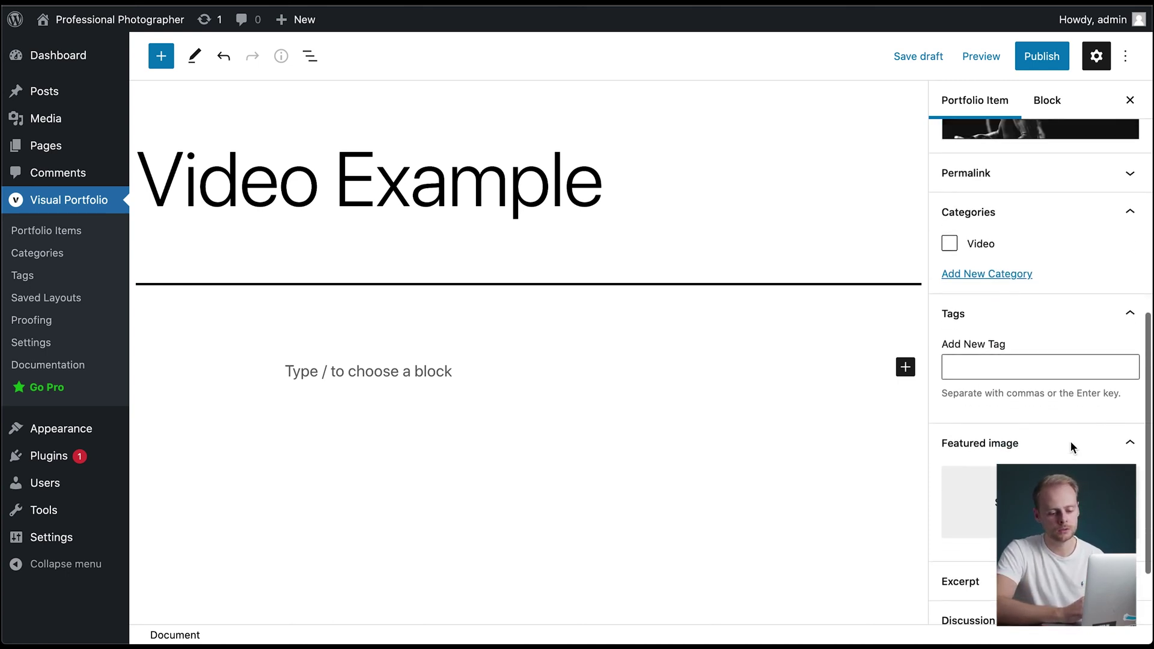
scroll(1070, 442, down, 2)
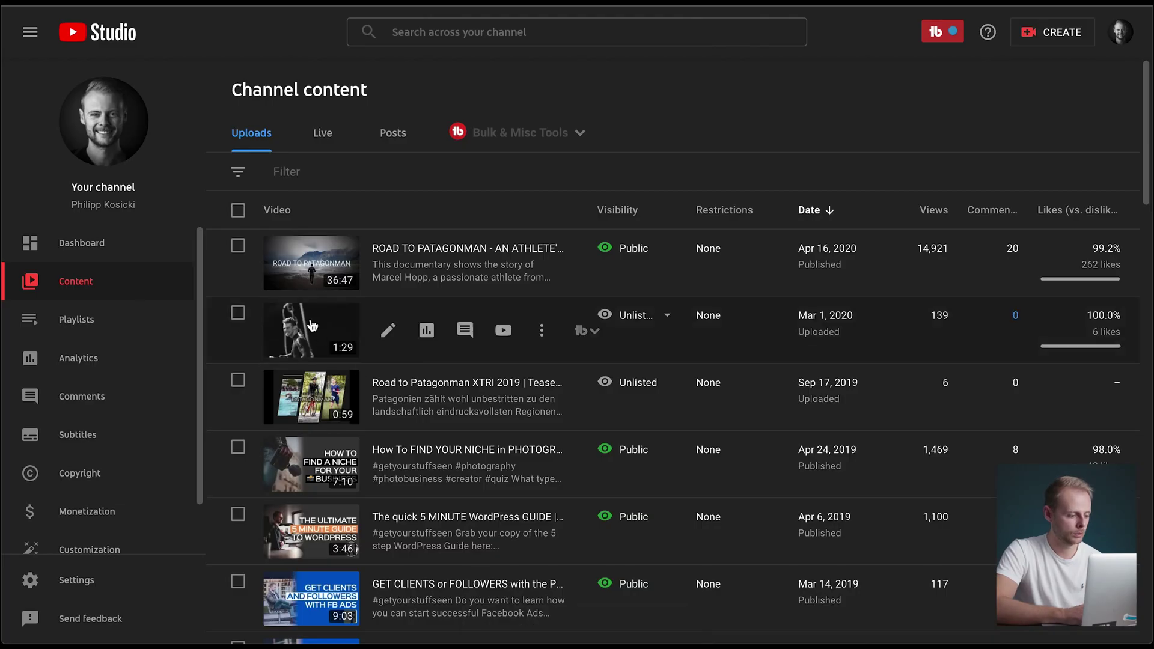
- Open the Details page of the unlisted 'Road to Patagonman | TEASER' video in YouTube Studio
click(311, 325)
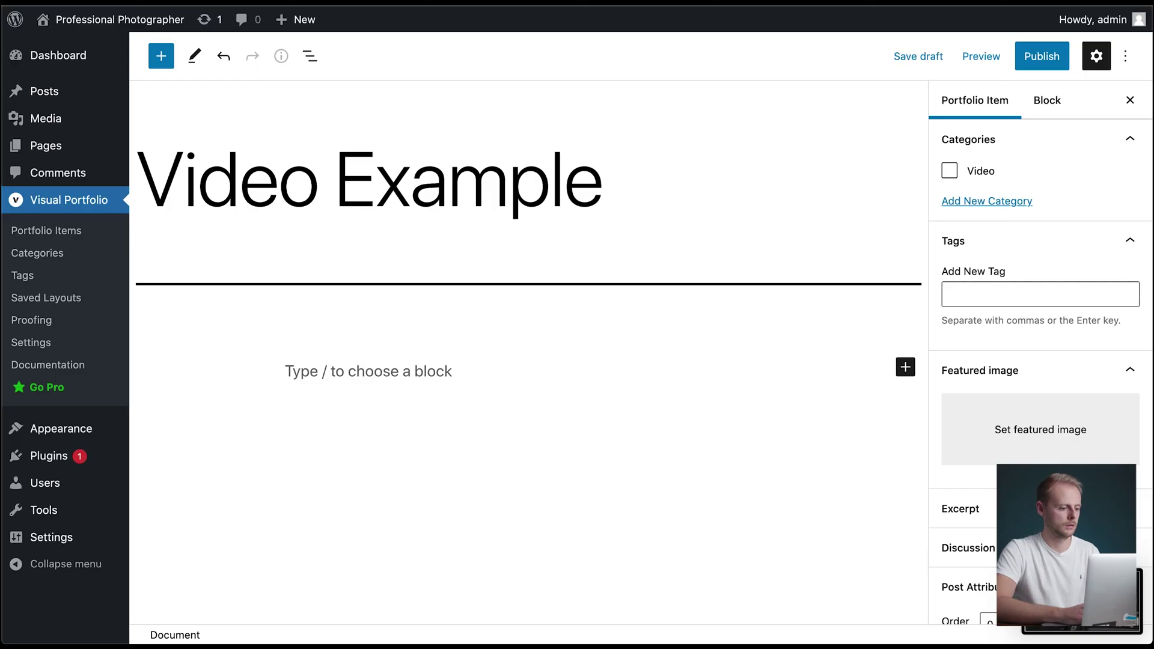
- Upload 'Bildschirmfoto 2021-10-23 um 19.23.56.png' and set it as the Video Example featured image
click(1076, 428)
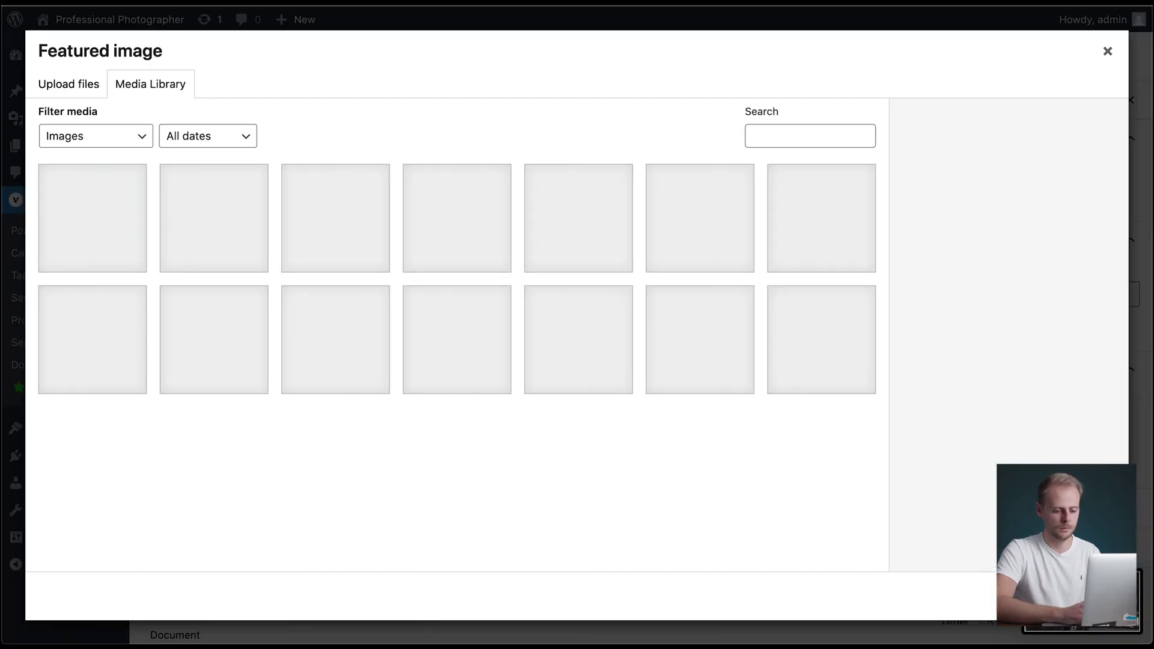
drag(1076, 428, 659, 330)
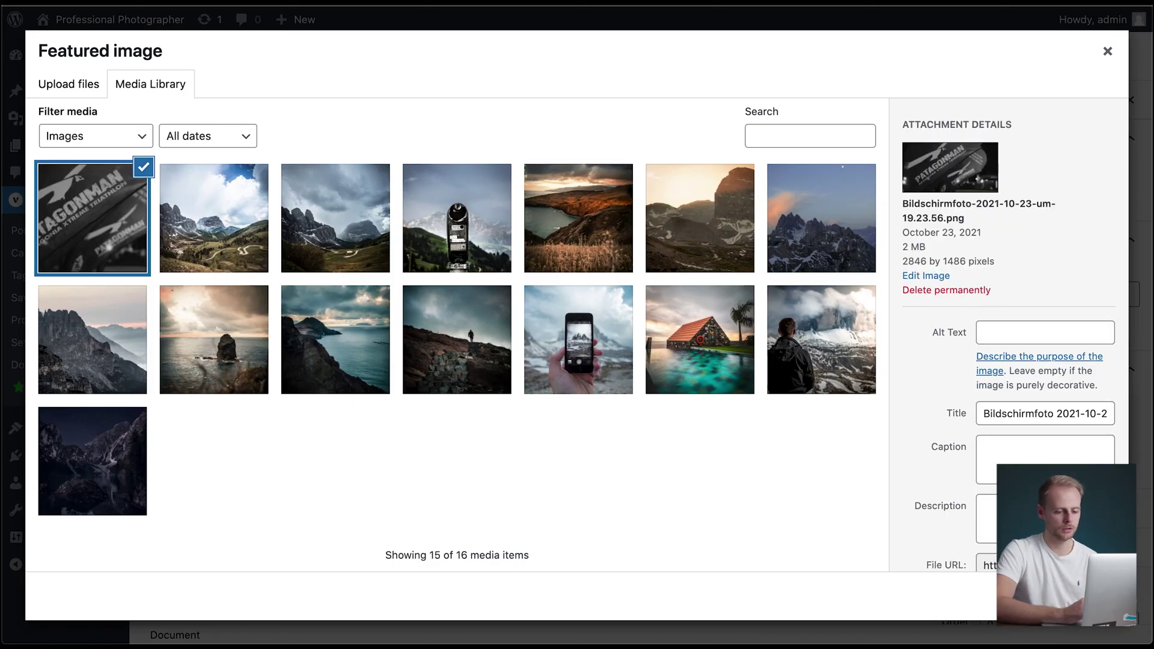
click(1067, 596)
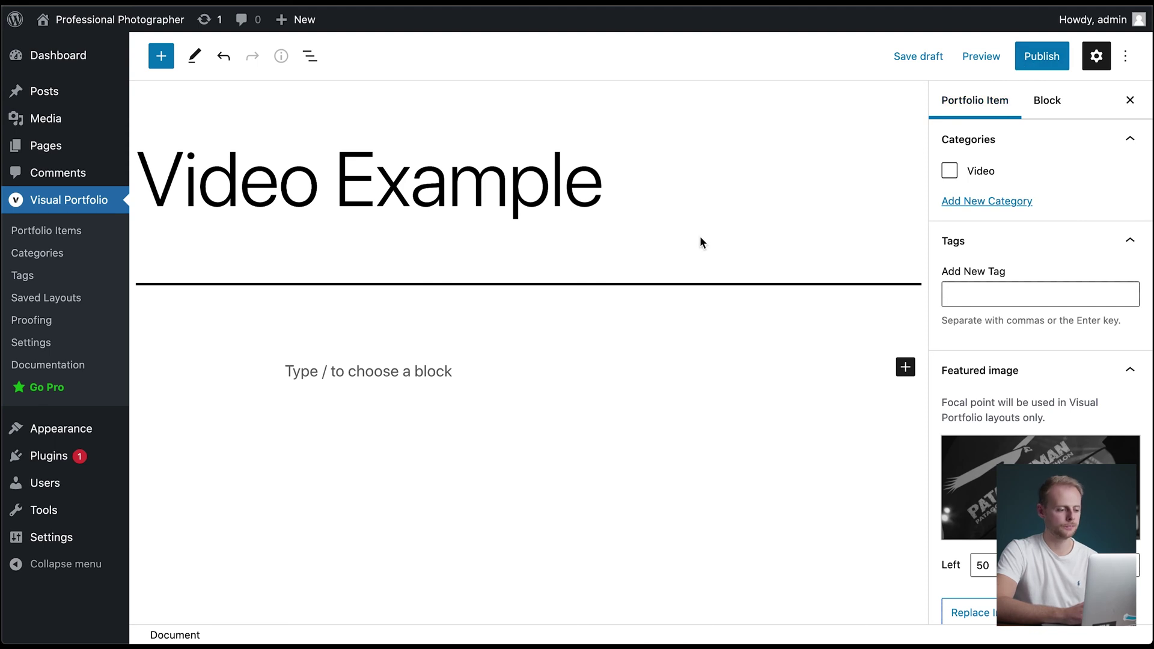
- Write 'Type anything here you want to share.' in the paragraph and publish Video Example
click(359, 373)
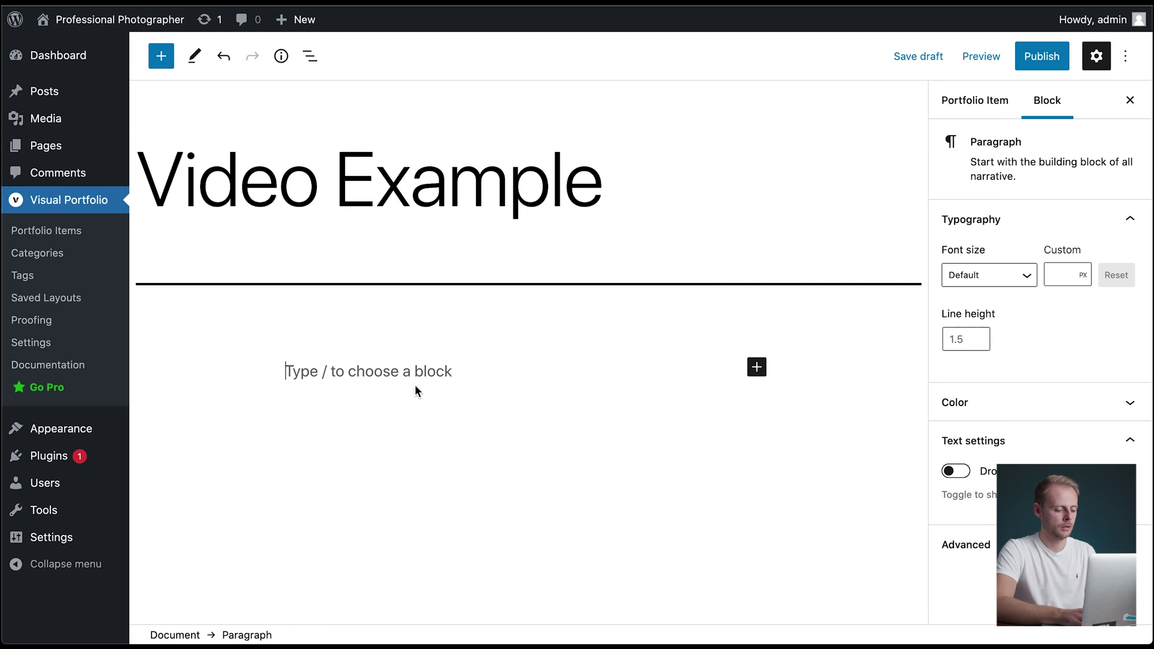
text(Type anythi)
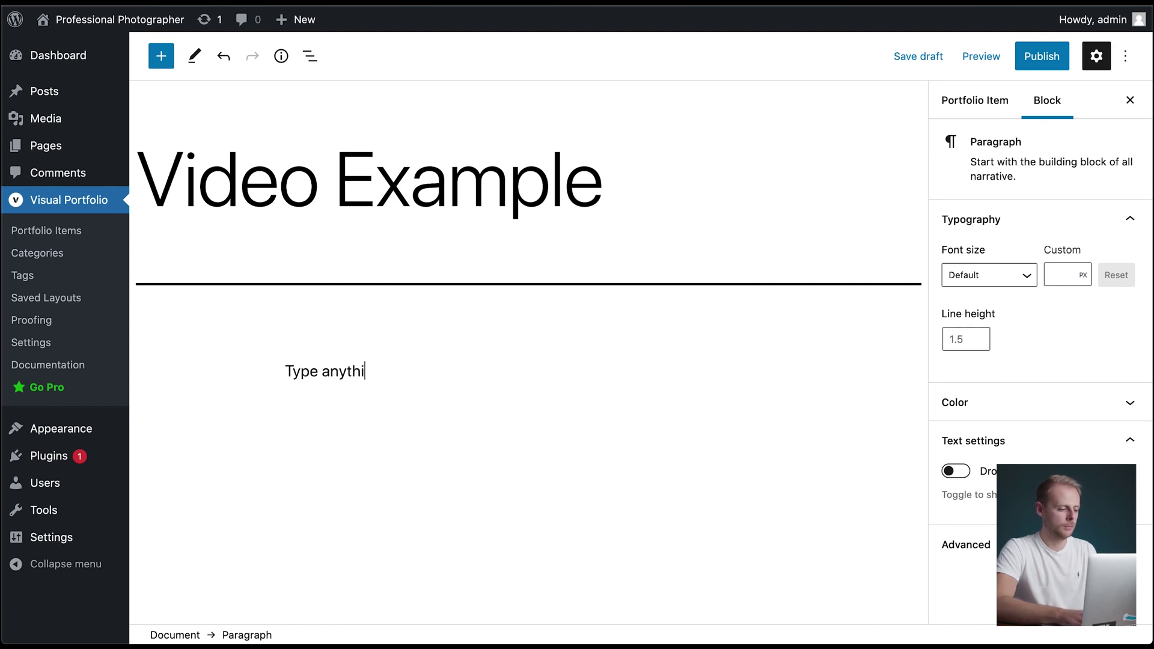
text(ng here you want)
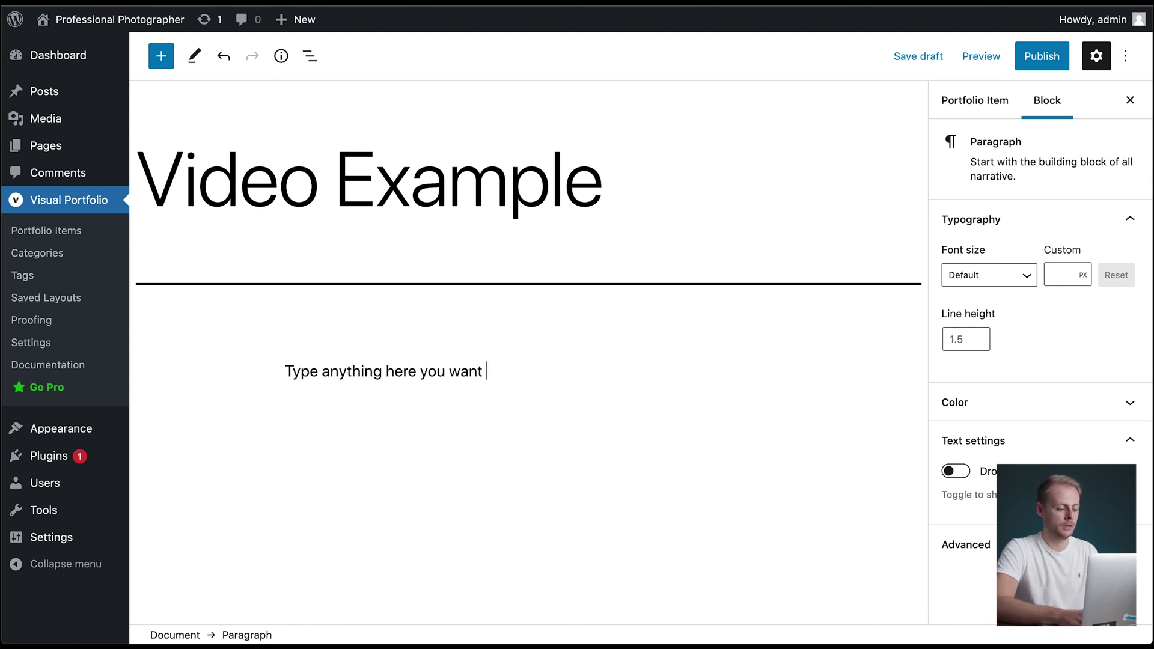
text( share.)
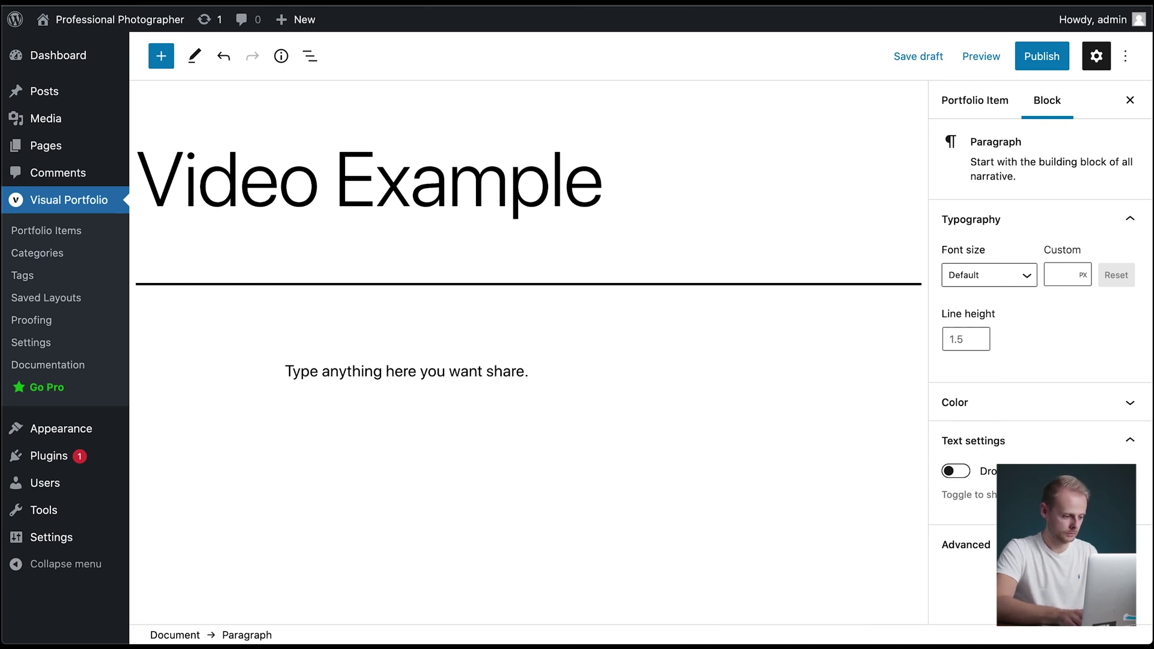
key(Left)
key(Left)
key(Left)
key(Left)
key(Left)
key(Left)
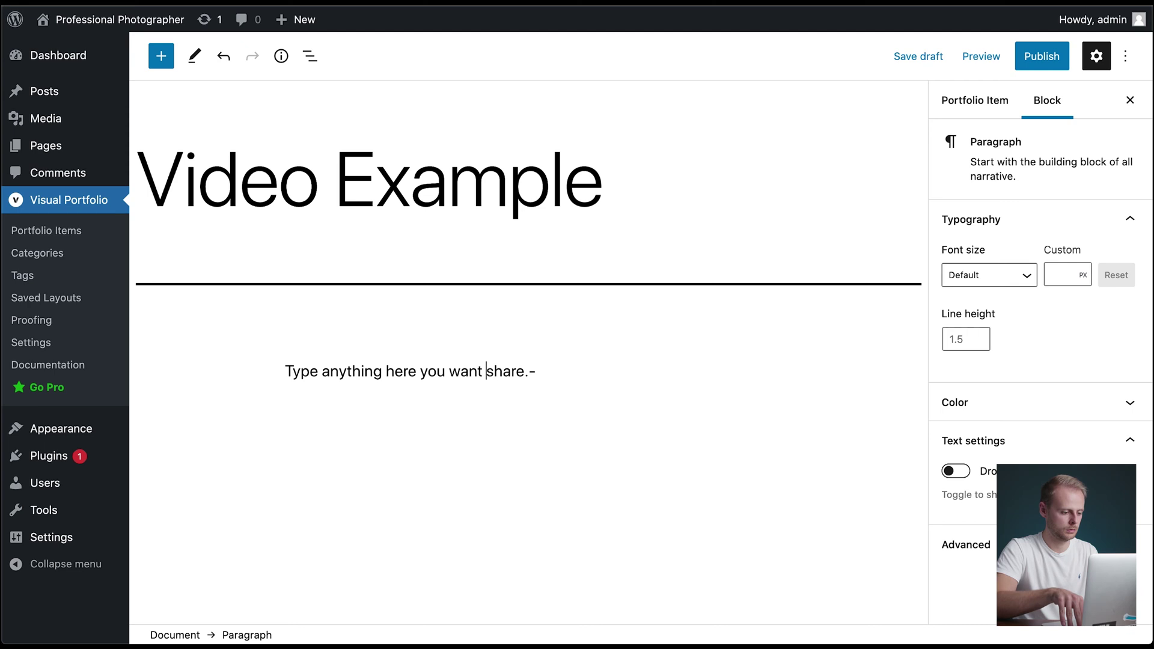
text(to)
key(End)
key(BackSpace)
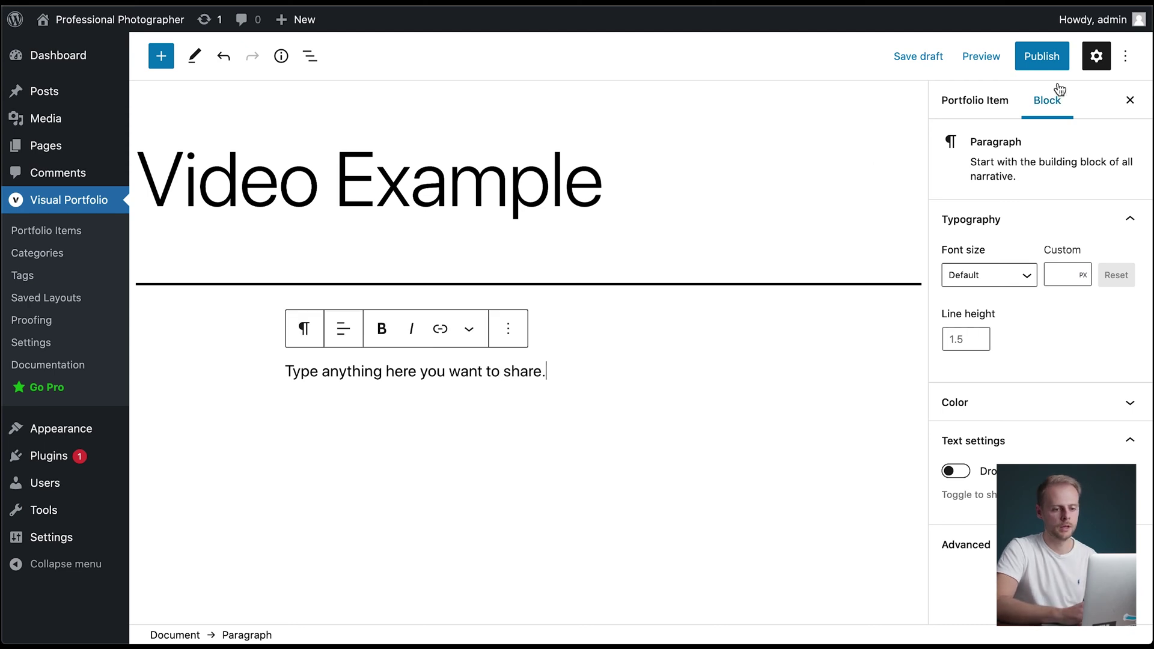
click(1041, 57)
click(1034, 57)
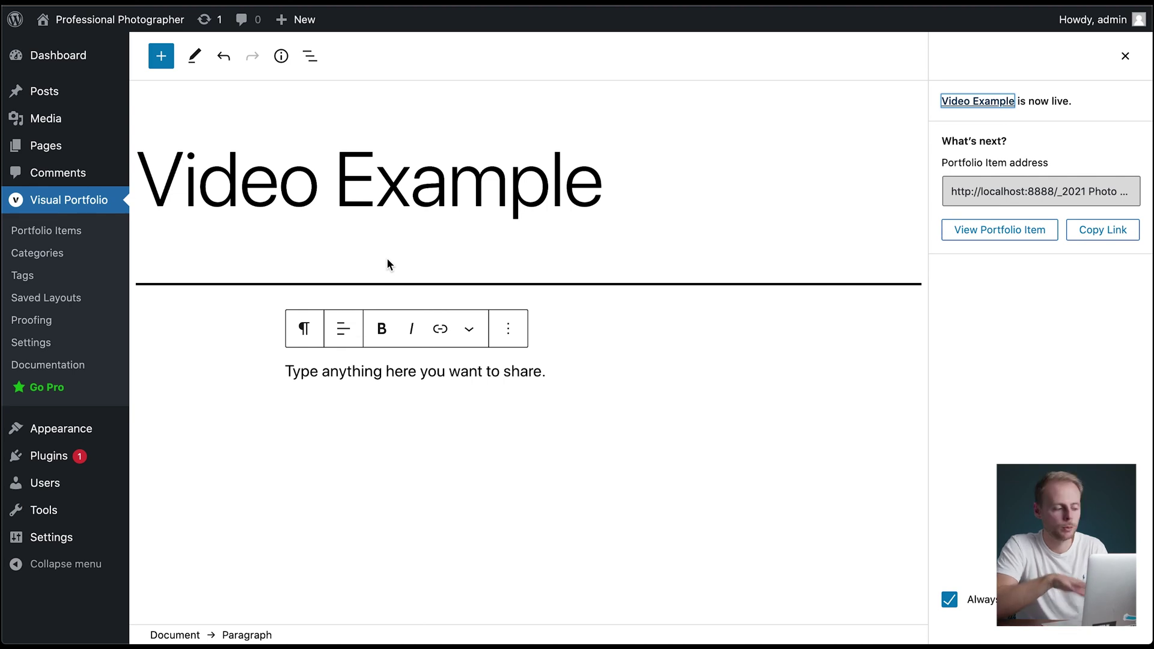
- Edit the Portfolio page and insert a Visual Portfolio Tiles block using the /til shortcut
click(59, 149)
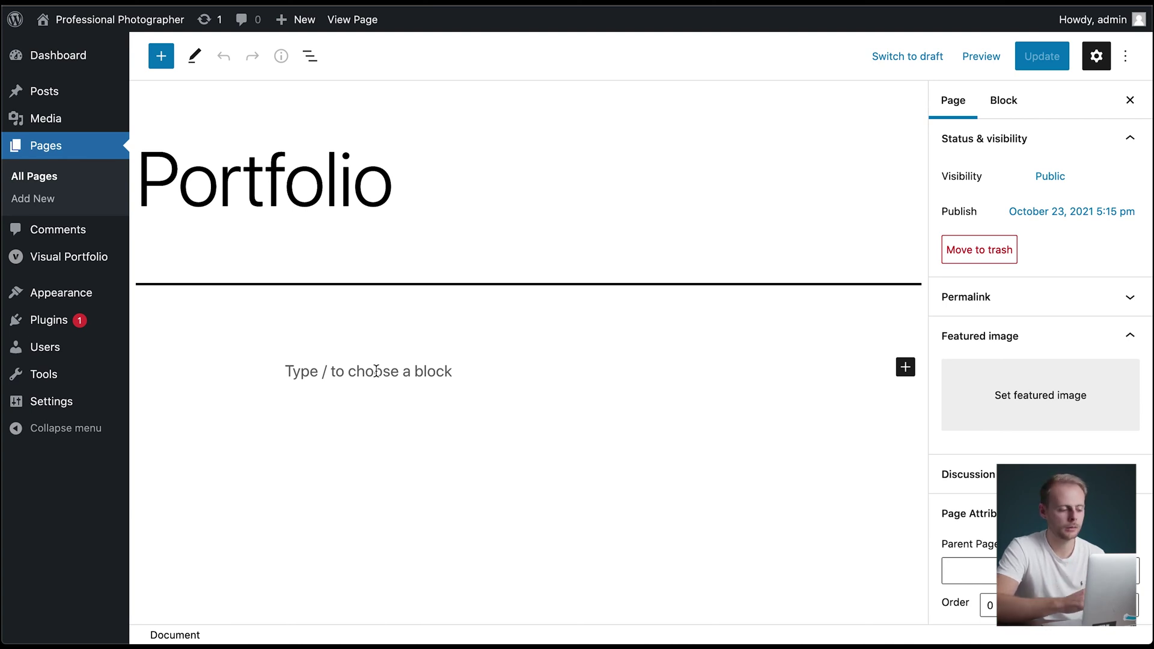
click(376, 371)
text(/)
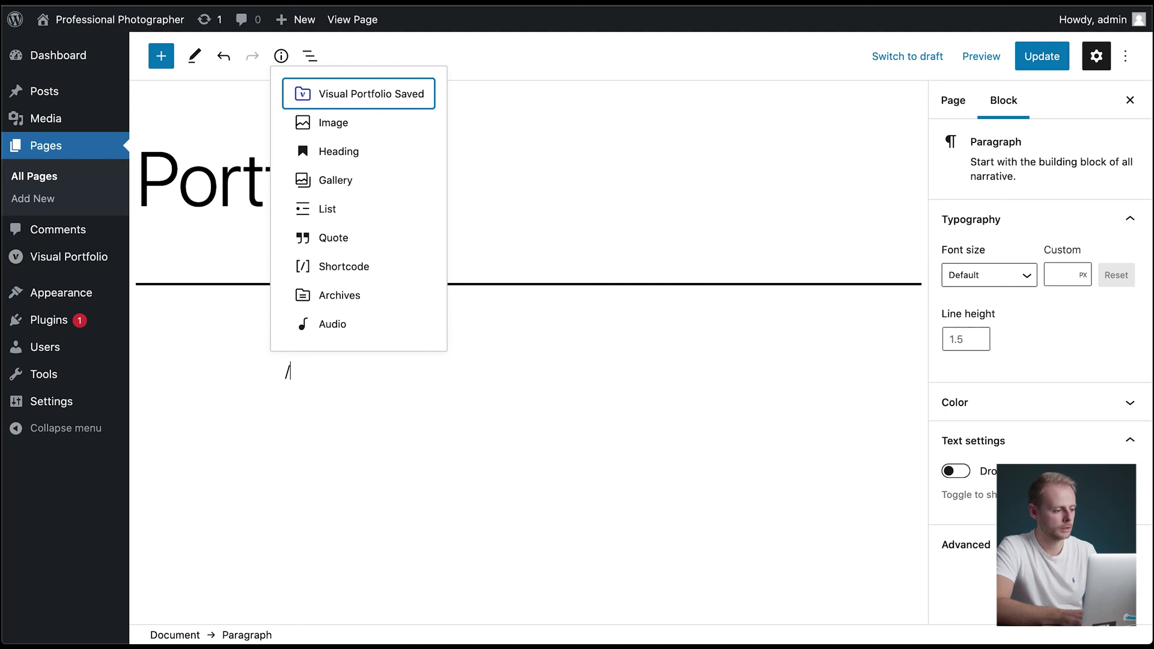
text(til)
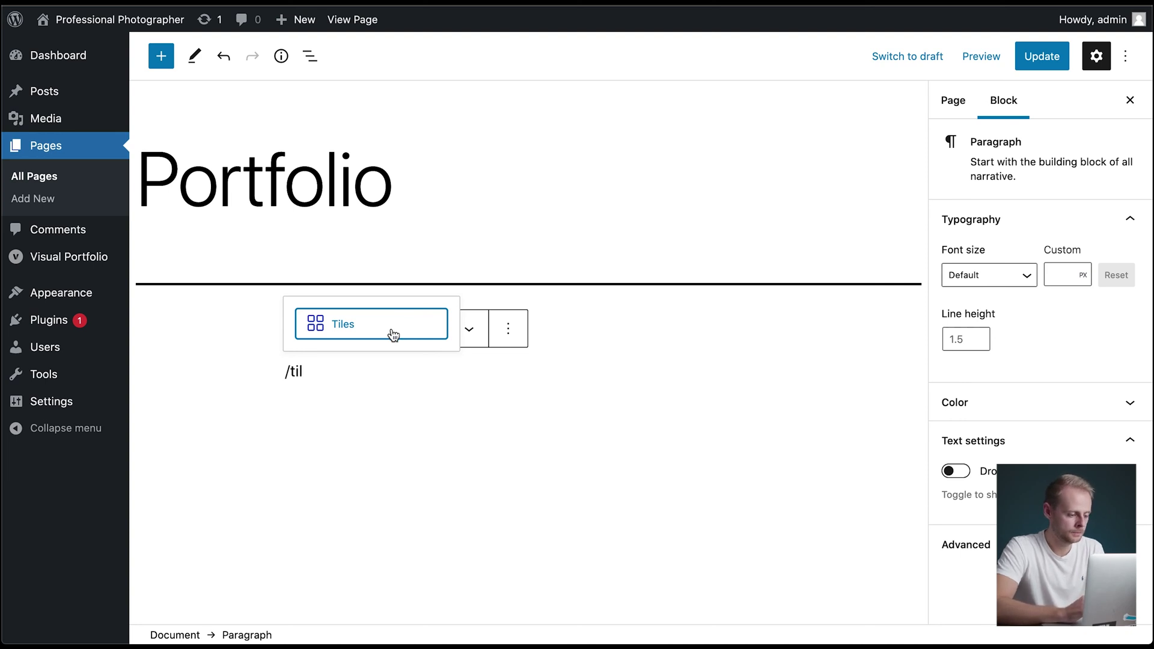
click(393, 334)
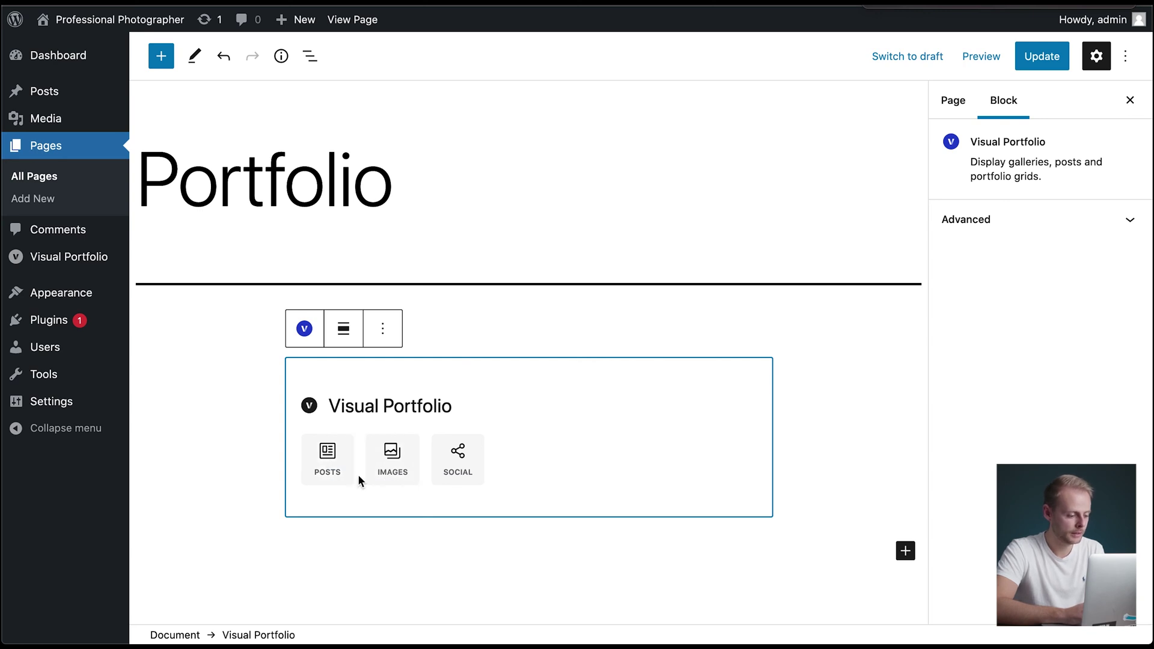
scroll(378, 487, down, 1)
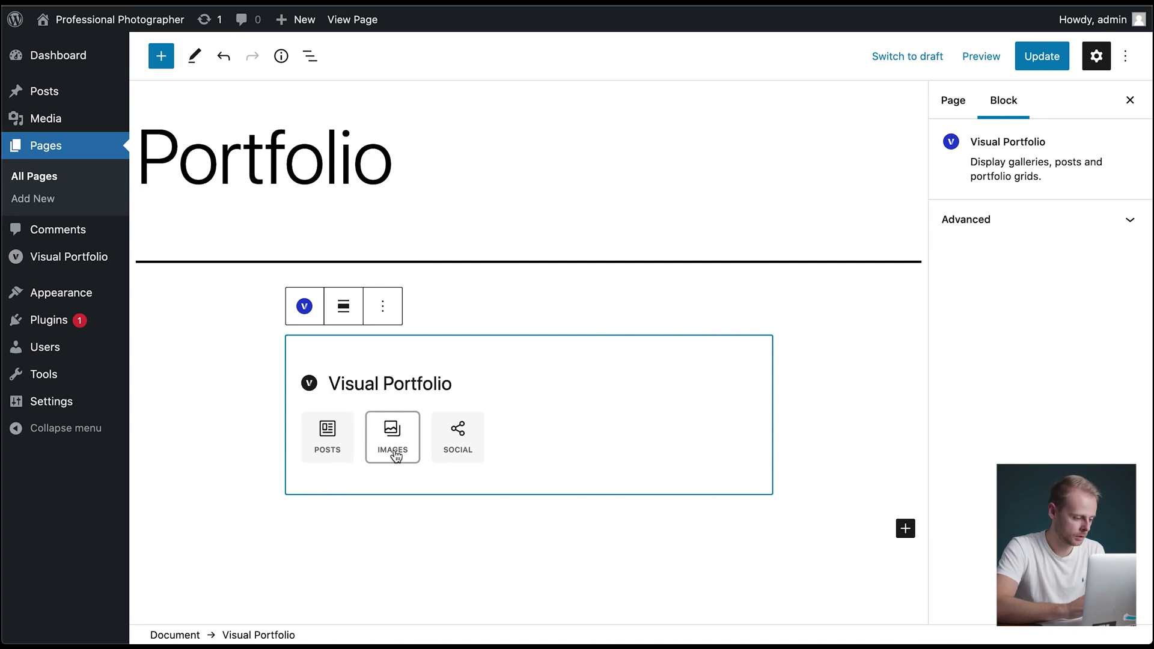
- Set the block source to Images and insert twelve photos, from the binocular photo through the dark lake photo
click(394, 452)
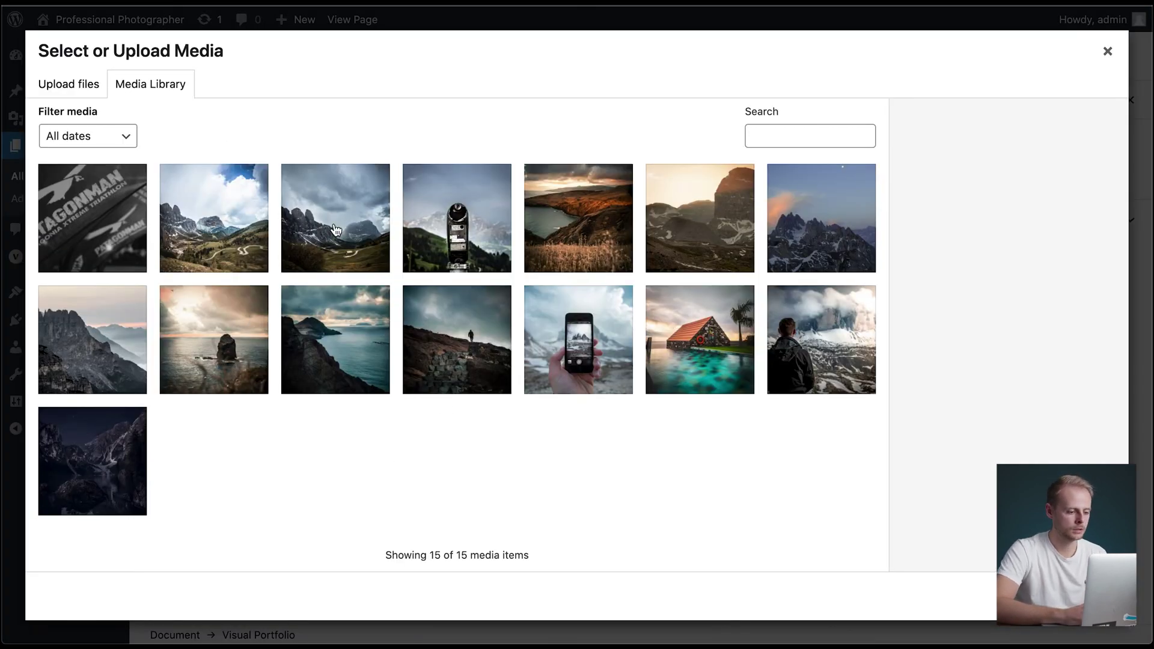
click(454, 213)
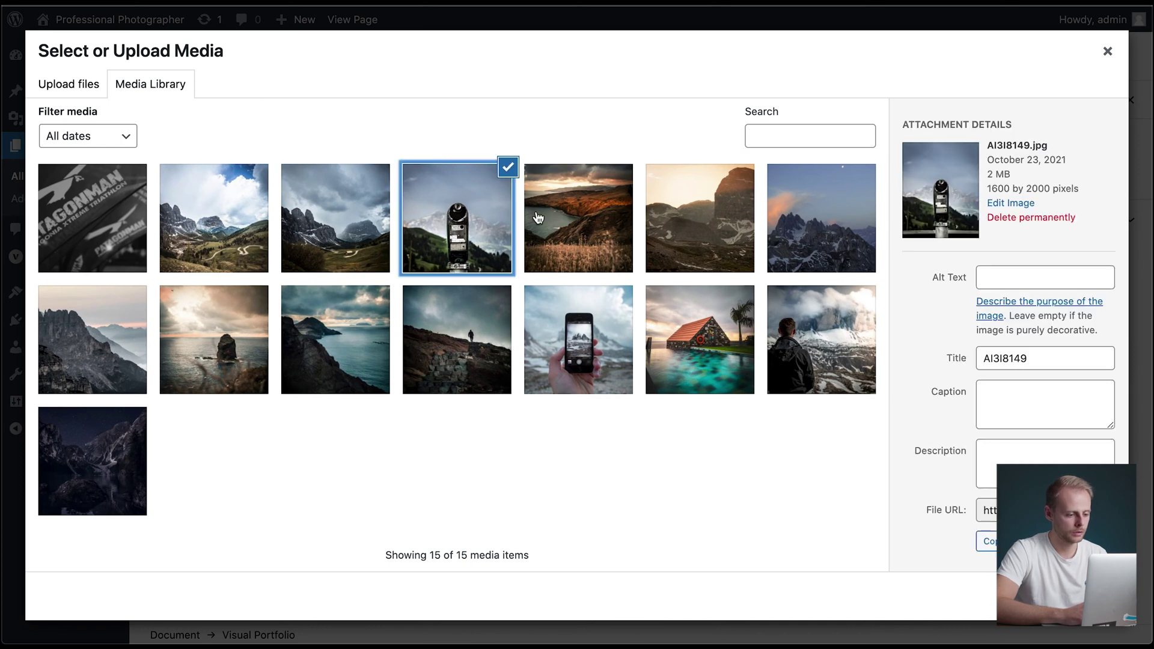
click(569, 223)
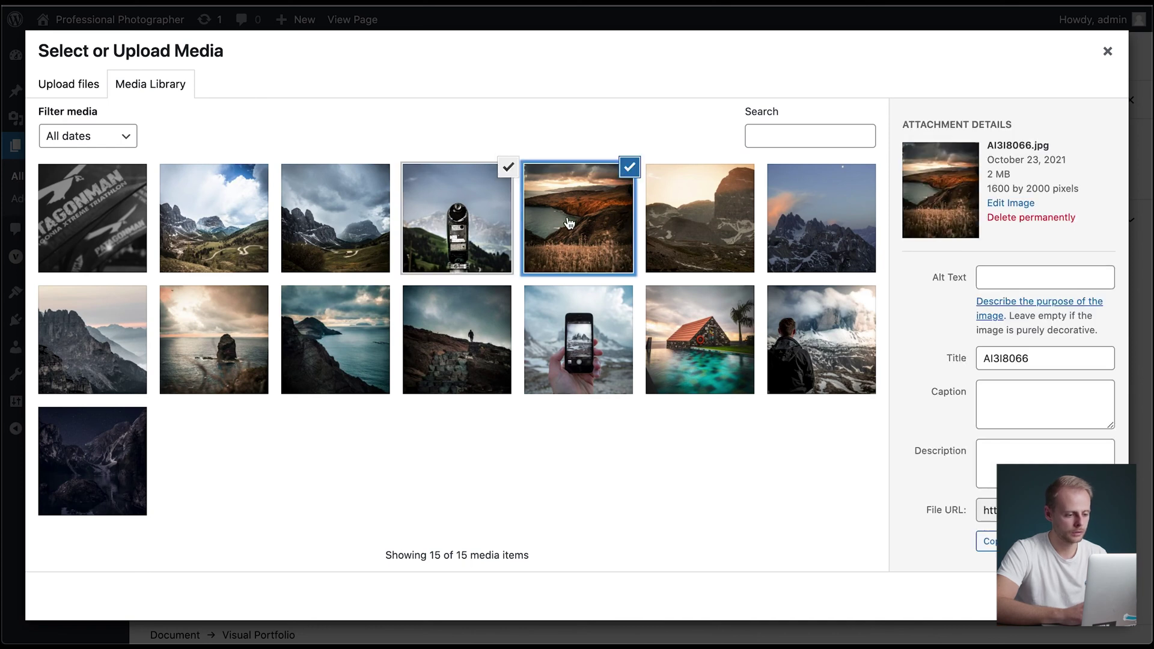
shift+click(703, 334)
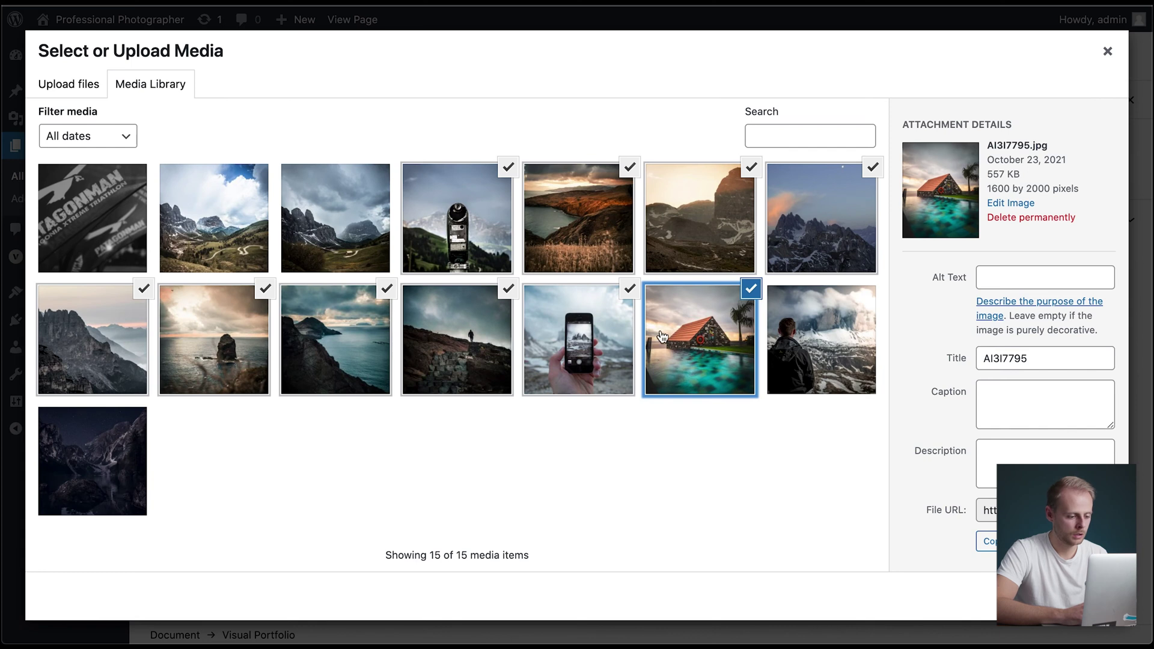
shift+click(119, 471)
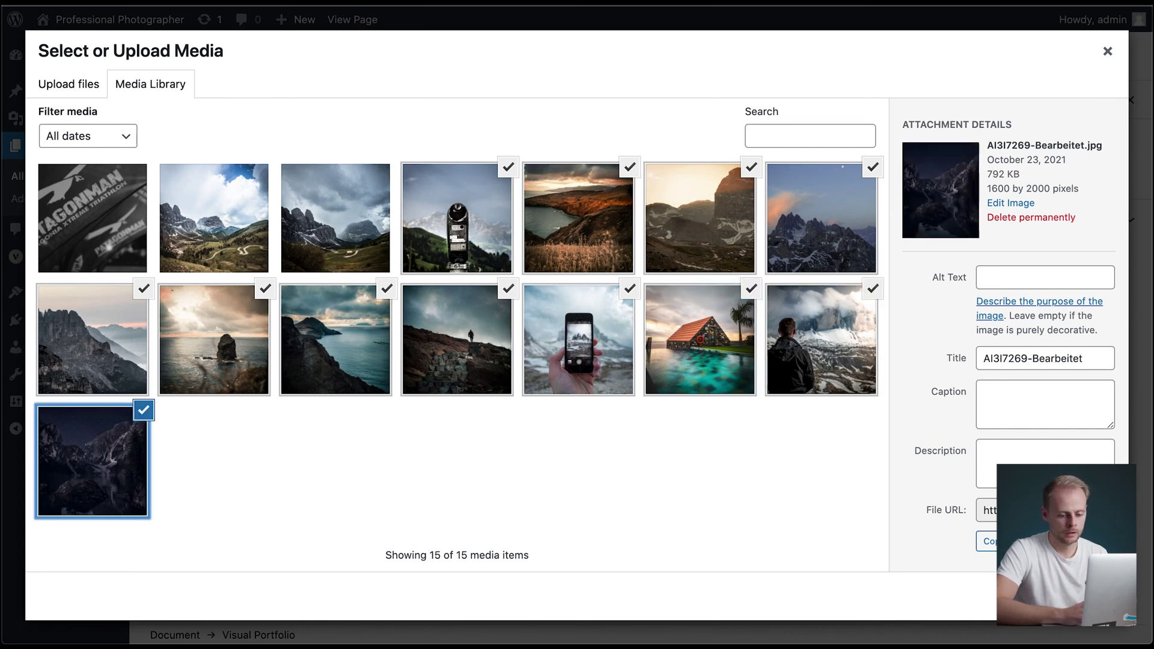
click(1076, 595)
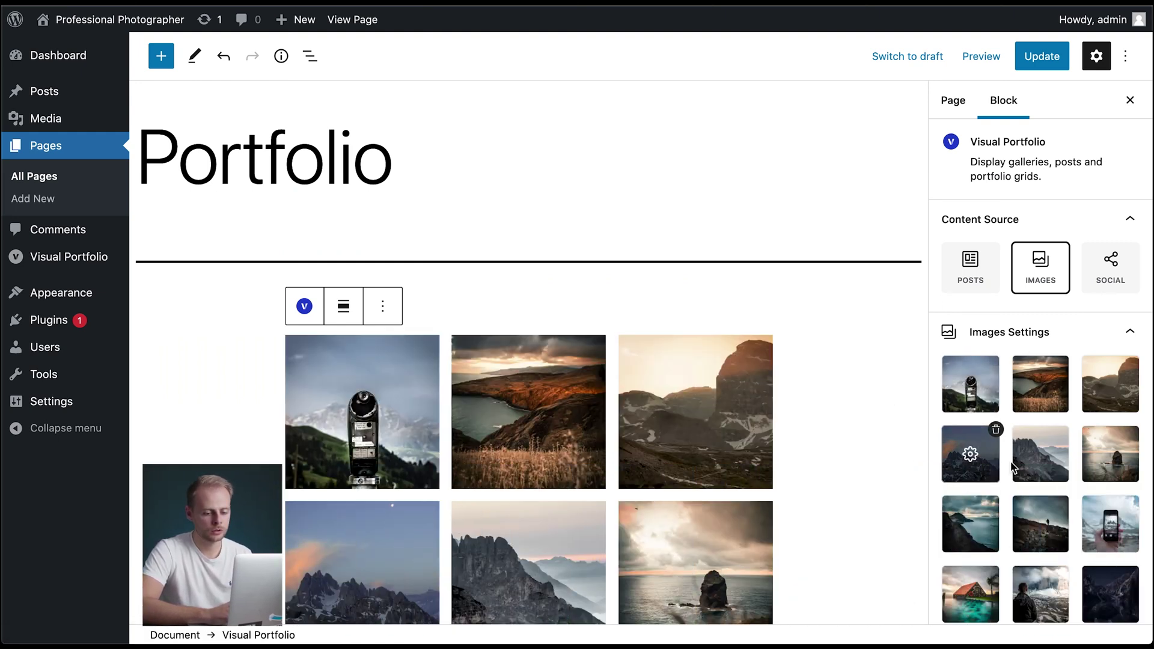
- Collapse the Images Settings panel in the block sidebar
scroll(1022, 517, down, 1)
scroll(1020, 516, down, 4)
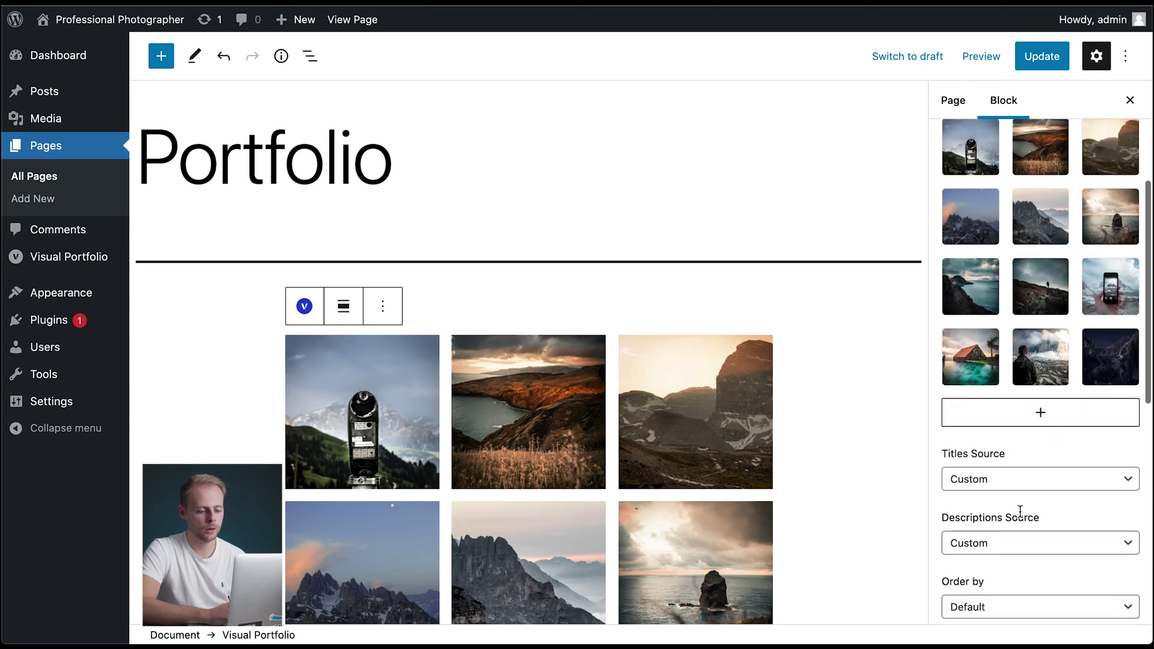
scroll(1020, 511, down, 1)
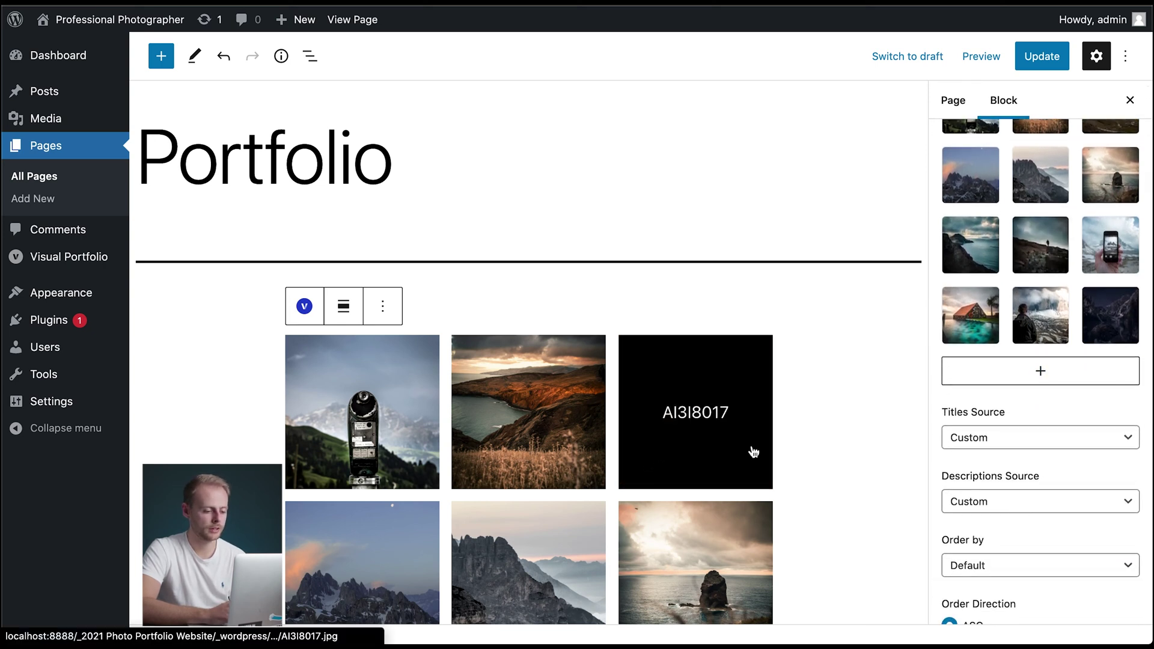
scroll(1025, 522, down, 1)
scroll(1026, 522, down, 1)
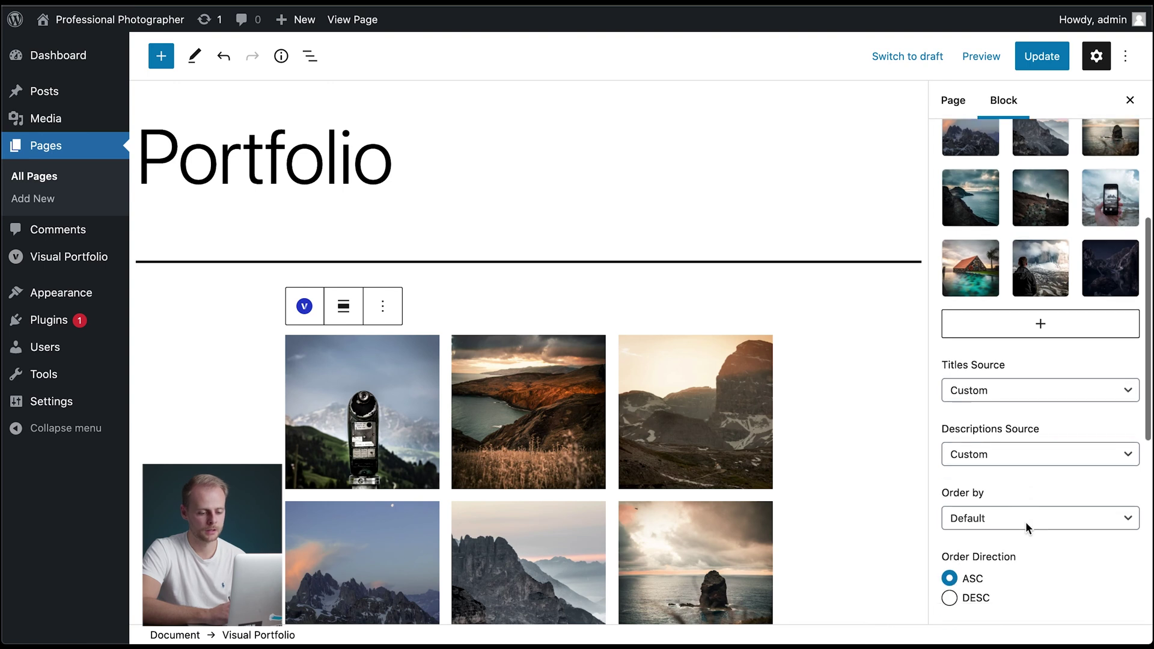
scroll(1026, 522, up, 3)
scroll(1026, 522, up, 4)
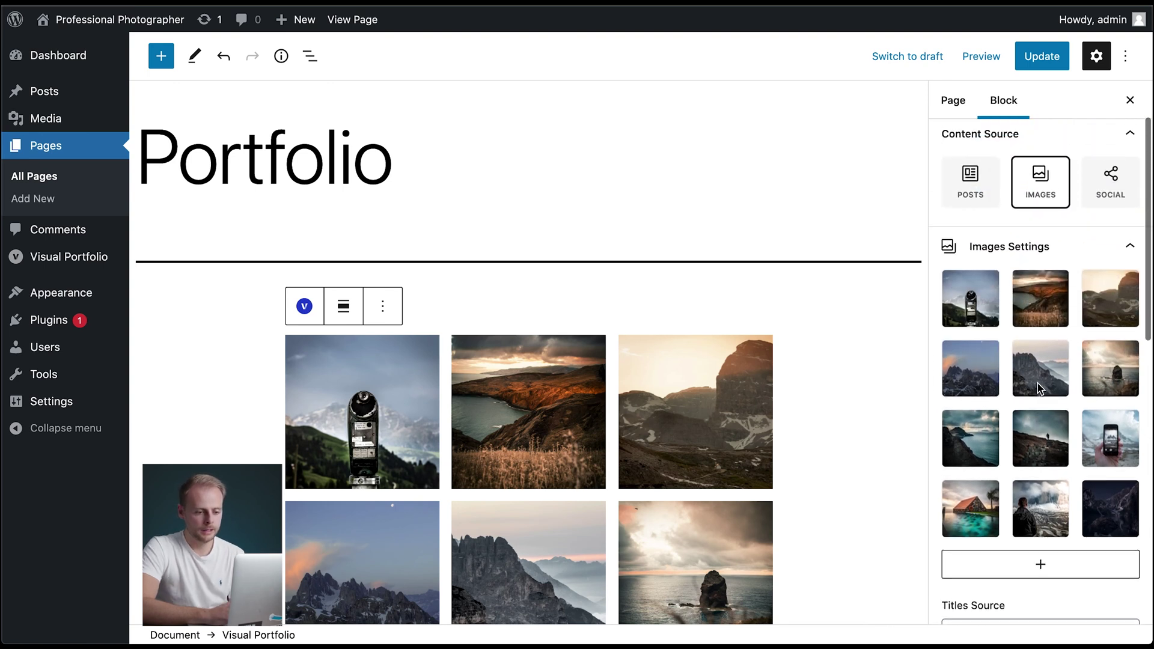
click(1127, 337)
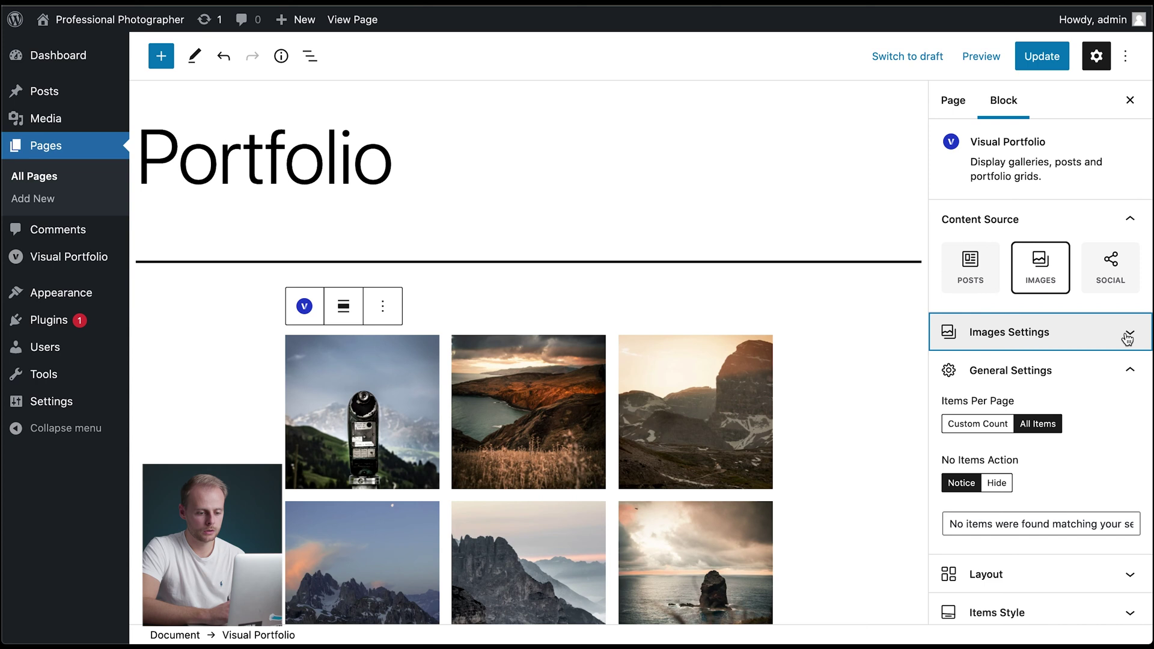
- Expand the Items Style and Layout panels of the Visual Portfolio block
scroll(1126, 334, down, 3)
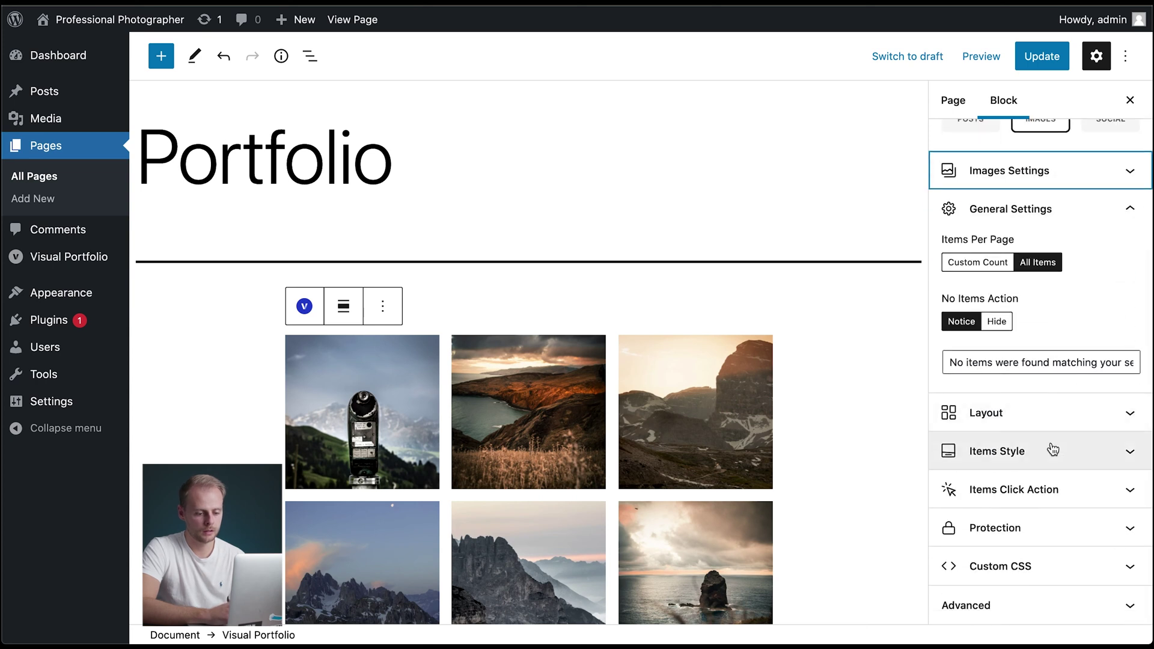
click(1052, 449)
scroll(1059, 409, down, 2)
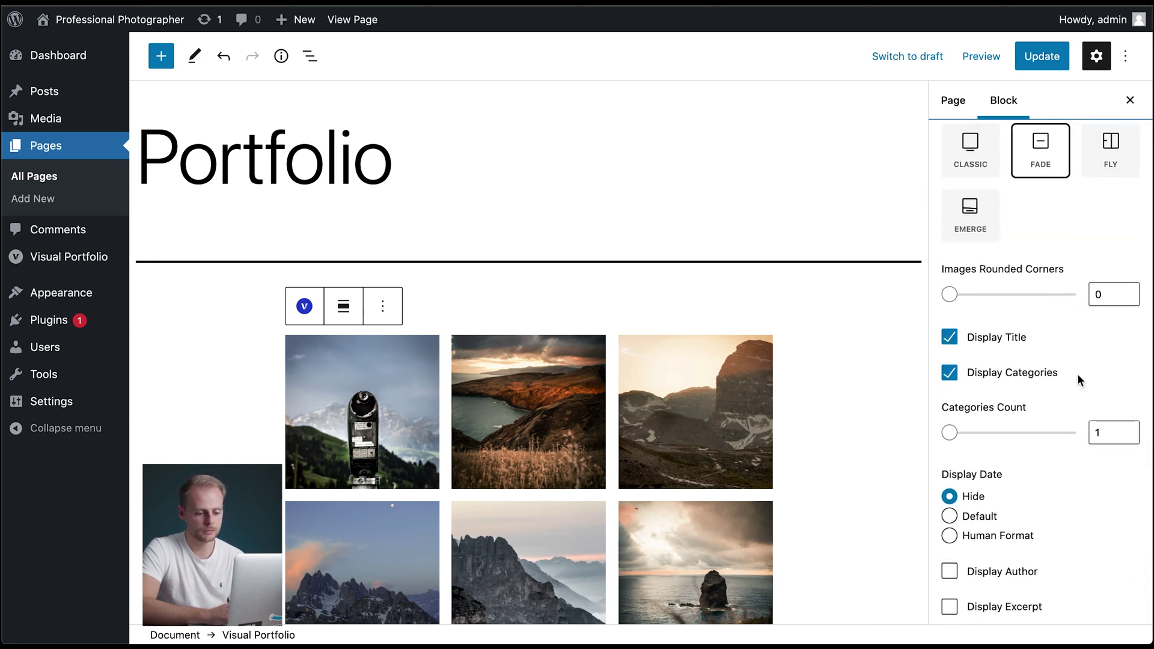
scroll(1079, 398, up, 3)
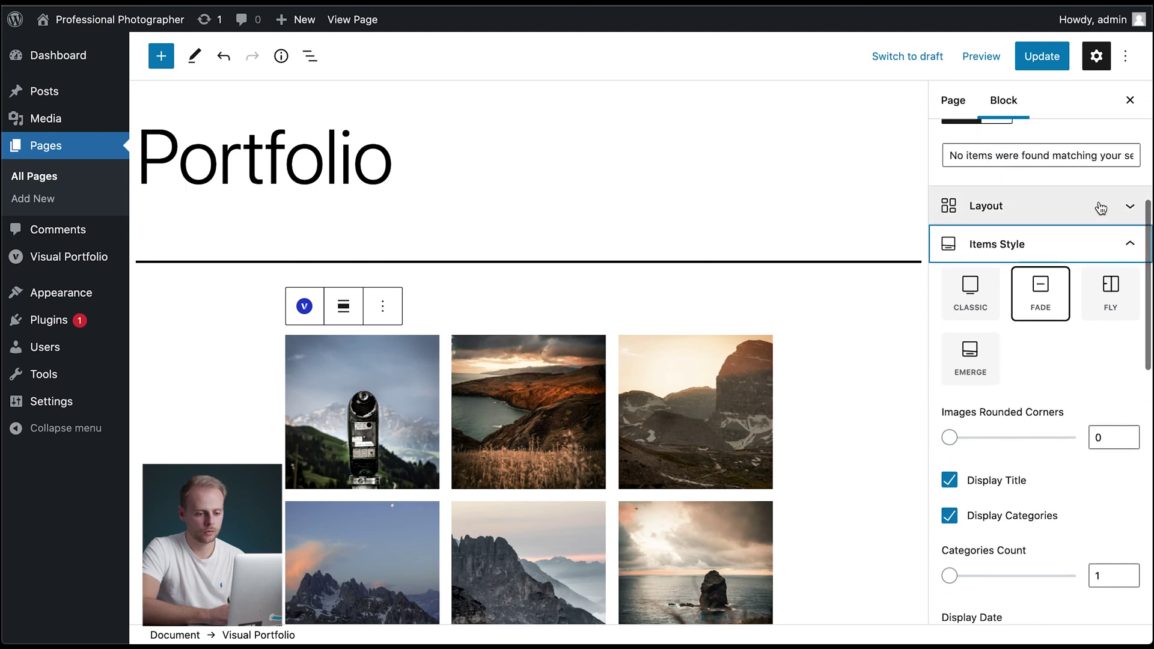
click(1105, 206)
scroll(1094, 252, up, 2)
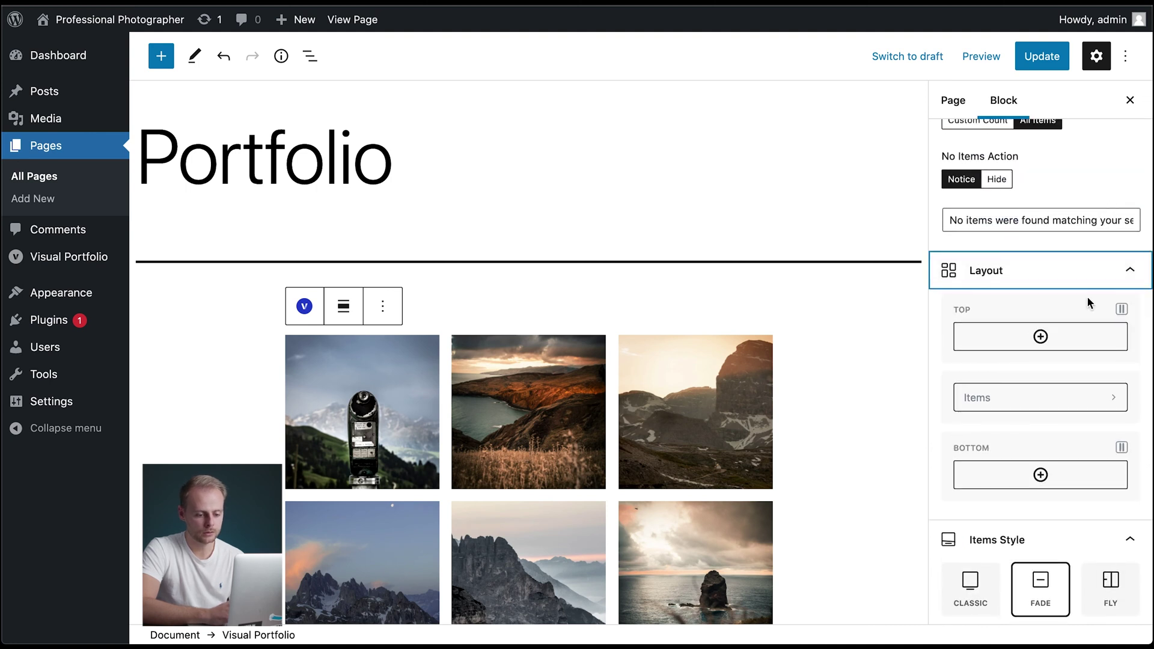
scroll(1087, 296, down, 2)
- Set the item Gap to 0 and browse the tile layouts without changing one
click(1075, 336)
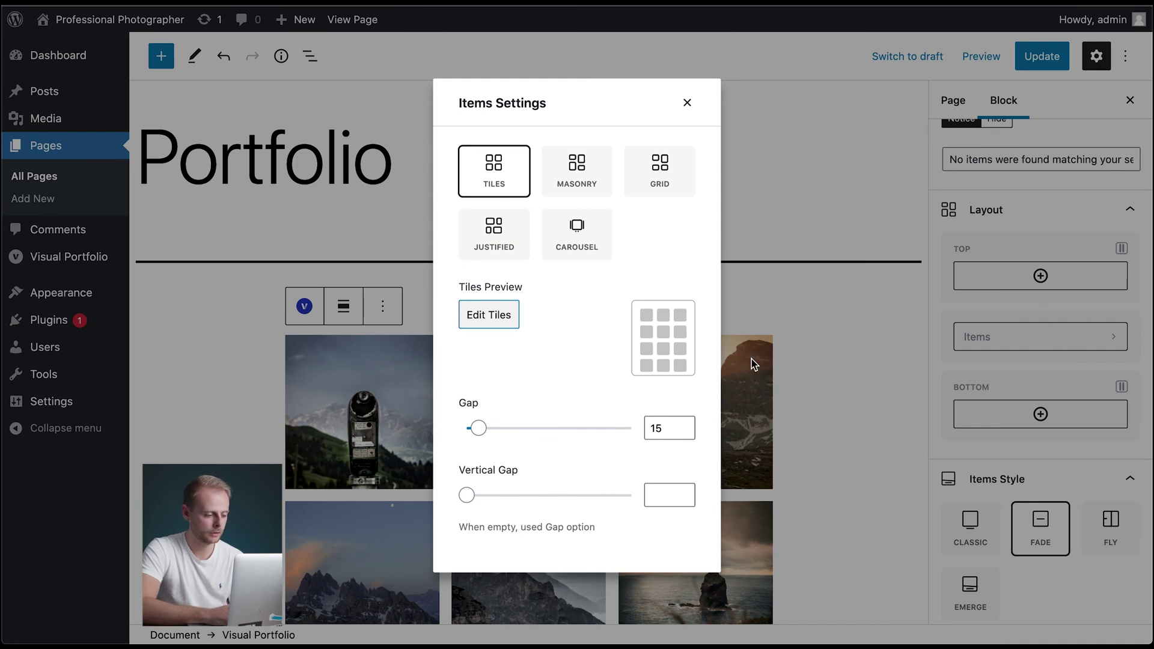
drag(487, 430, 452, 430)
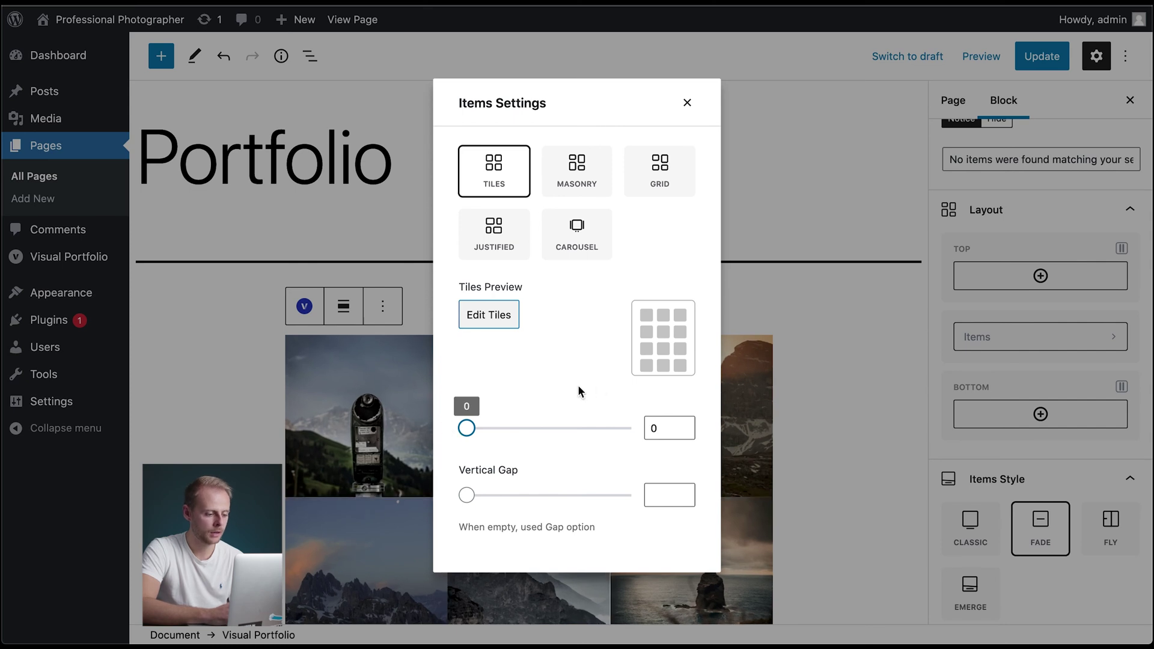
click(497, 316)
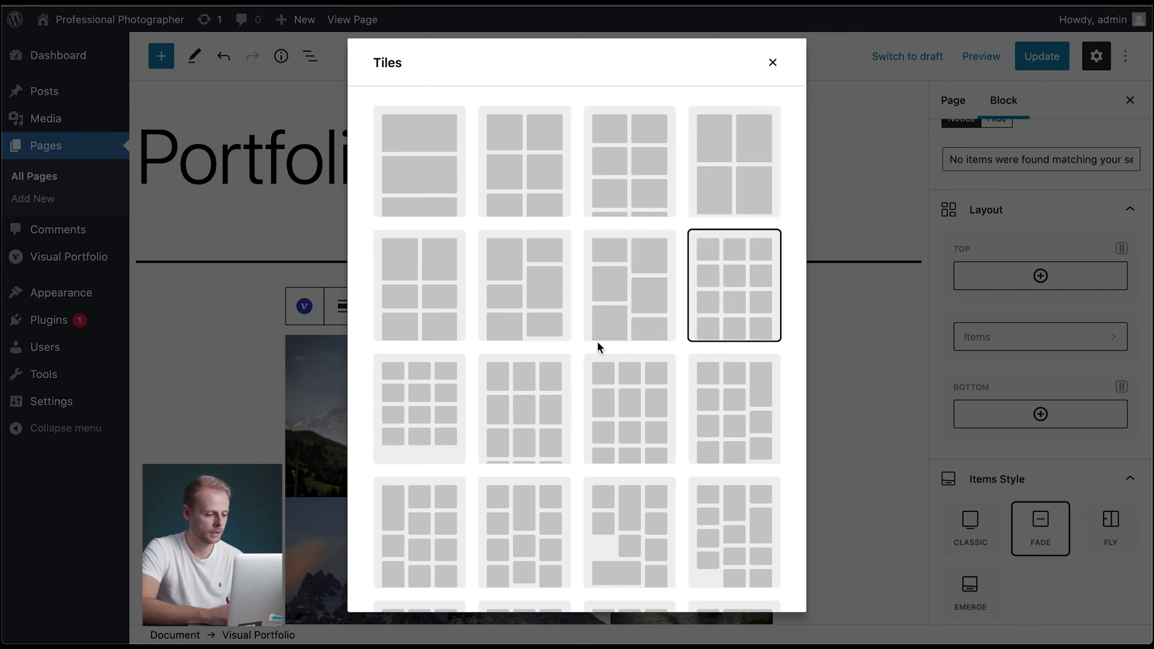
scroll(678, 337, down, 6)
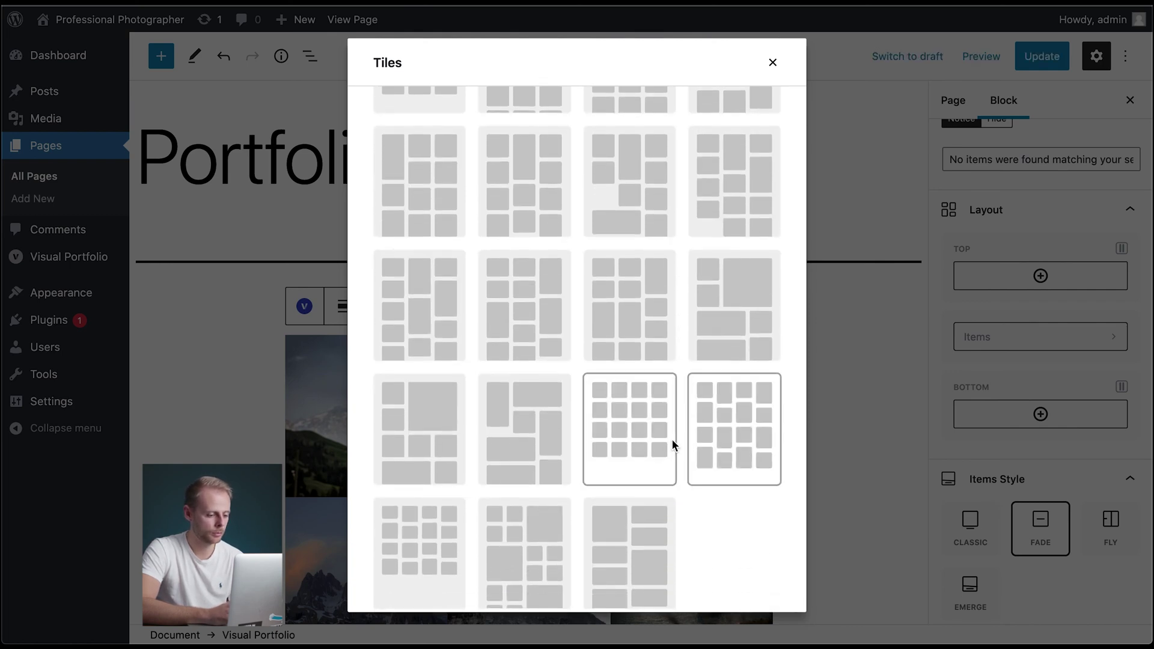
scroll(757, 201, up, 6)
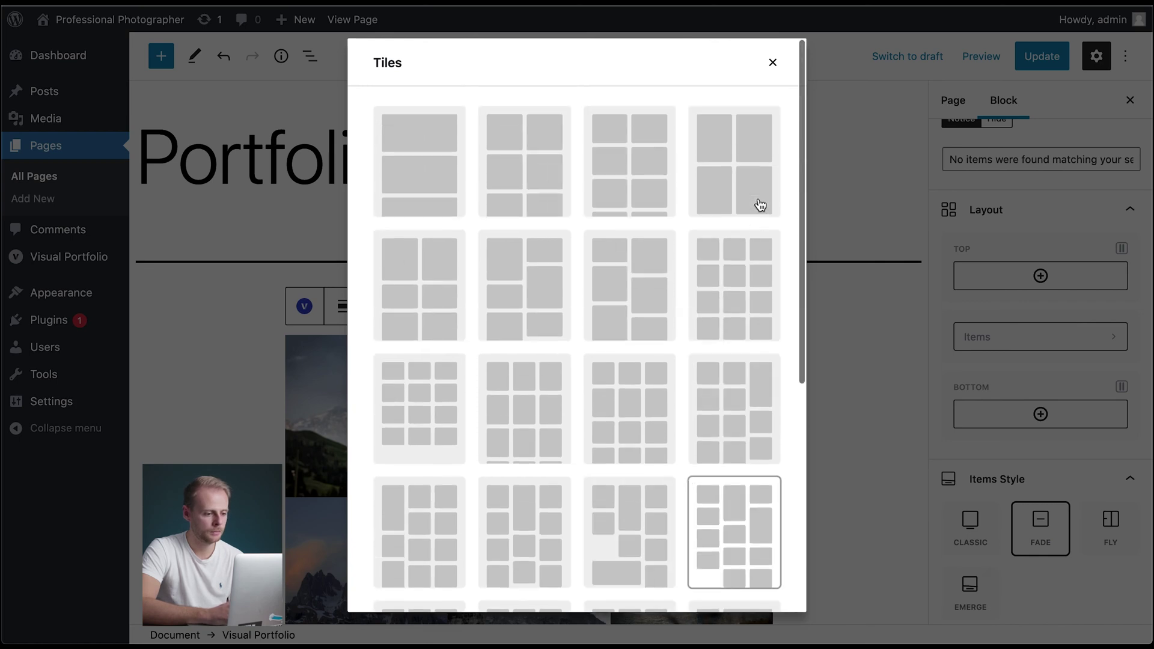
click(774, 64)
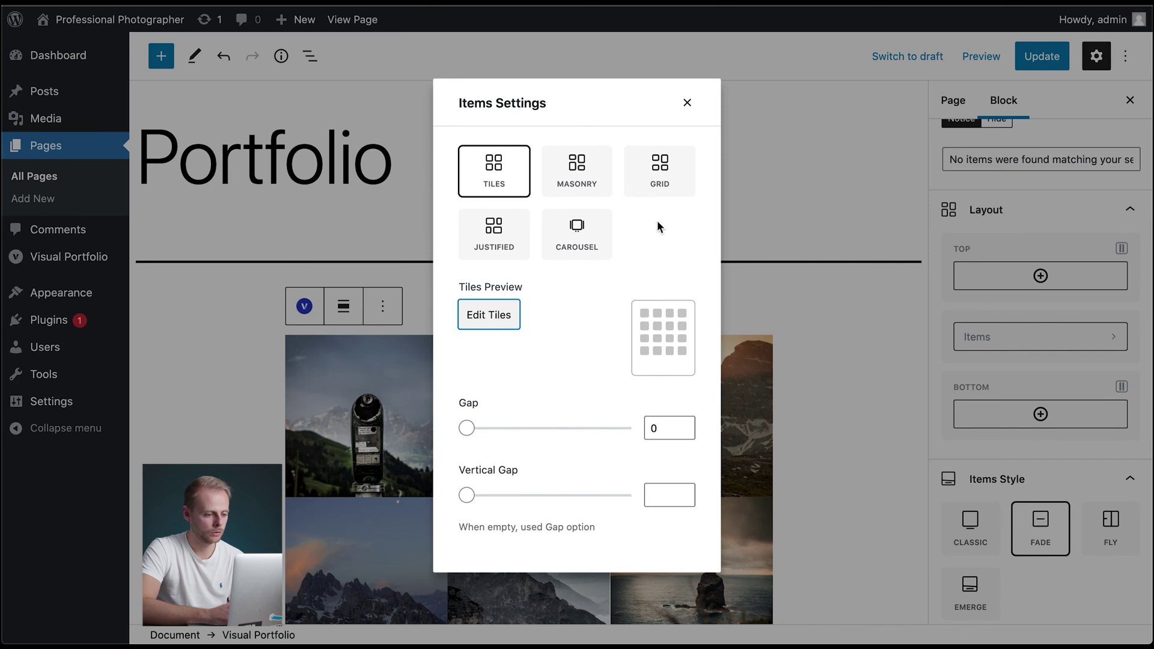
click(684, 104)
scroll(698, 445, down, 2)
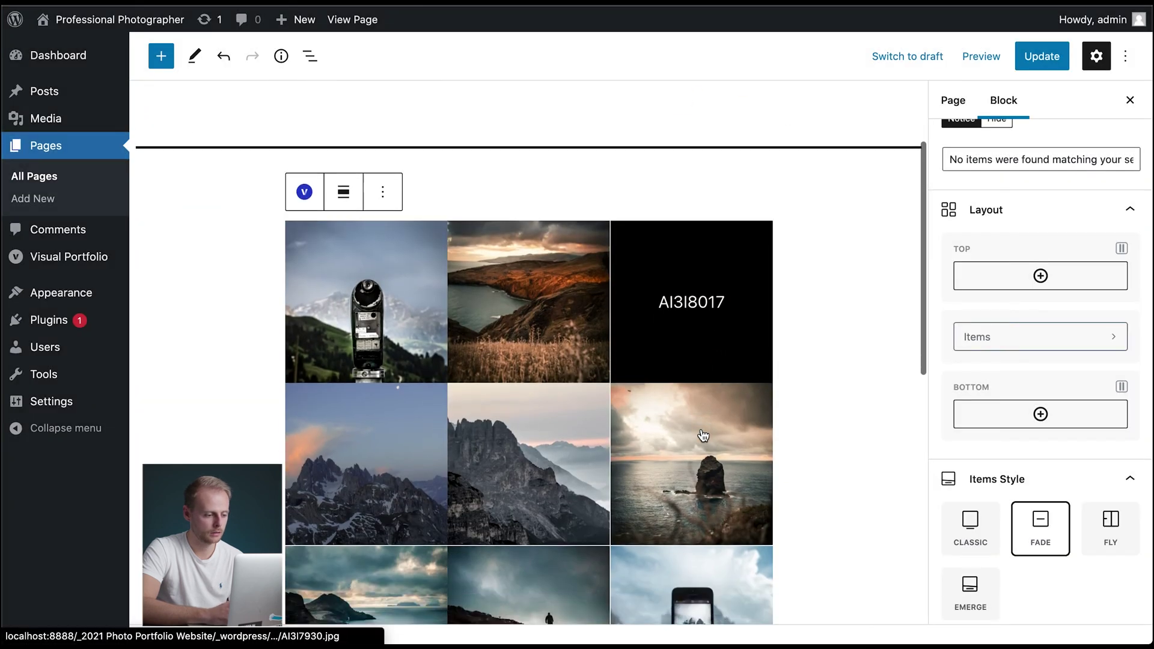
- Choose the even three-column tile layout and close the Items Settings dialog
click(1039, 337)
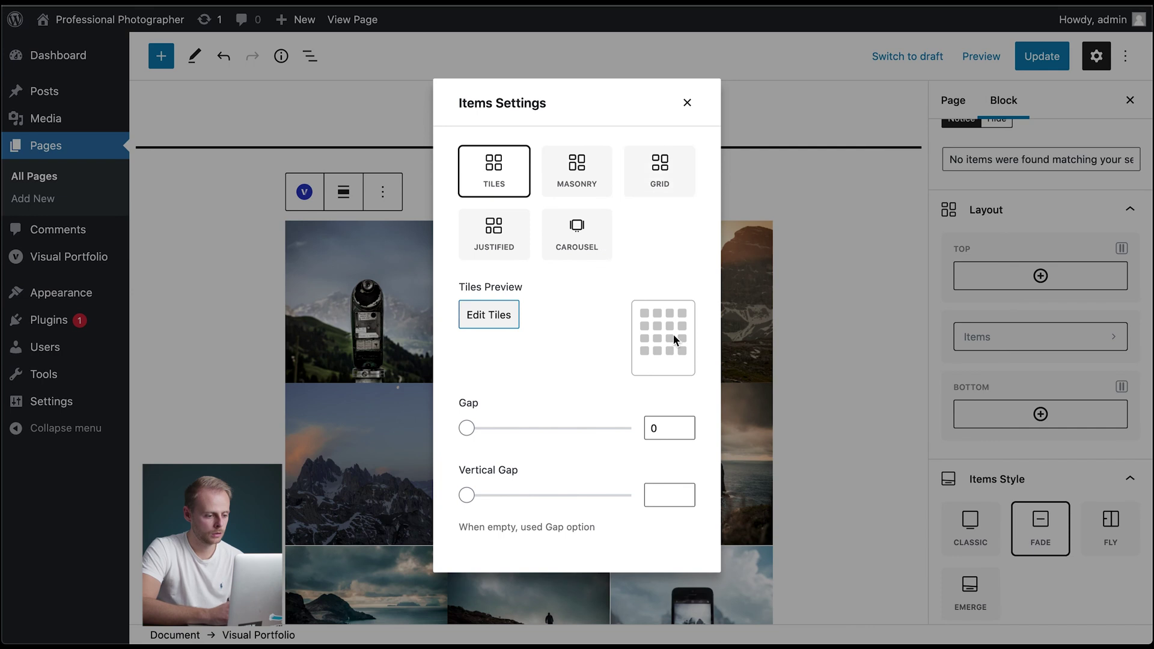
click(488, 319)
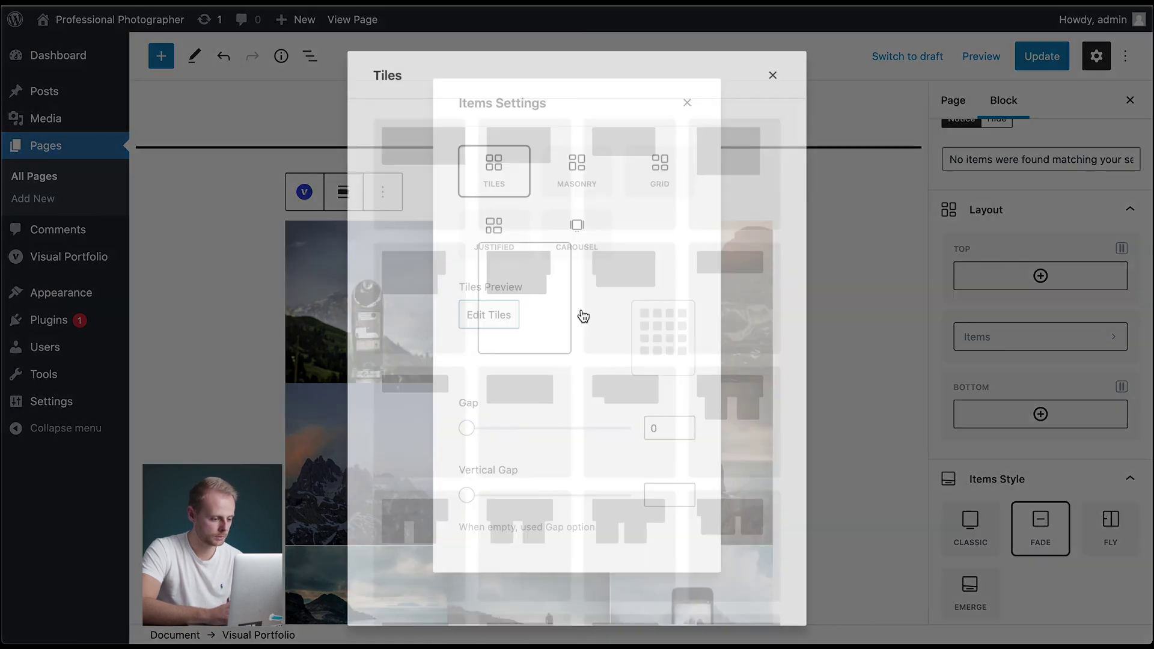
click(701, 283)
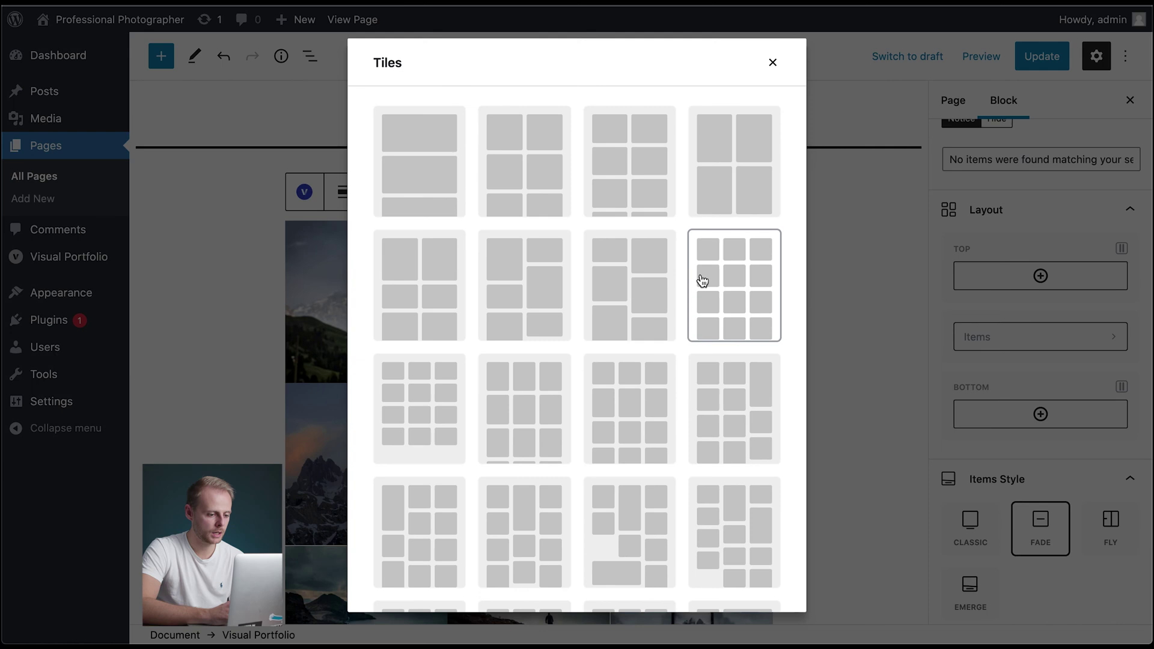
click(773, 62)
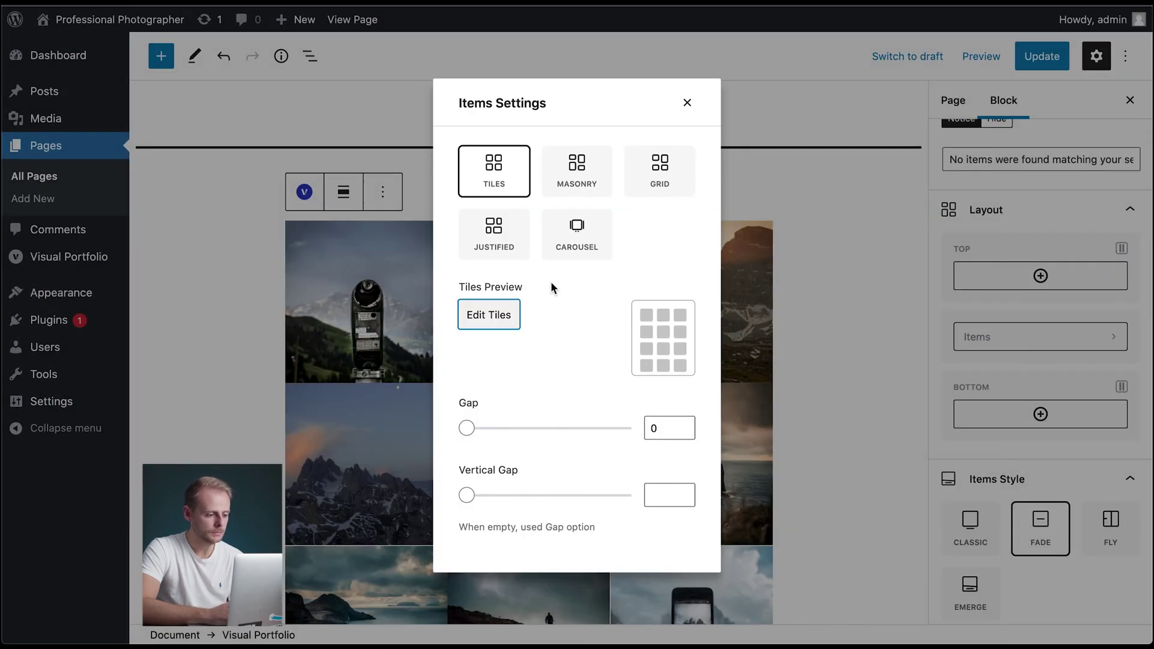
click(687, 103)
- Stretch the portfolio gallery block to full-width alignment and review the Portfolio page
scroll(841, 199, up, 2)
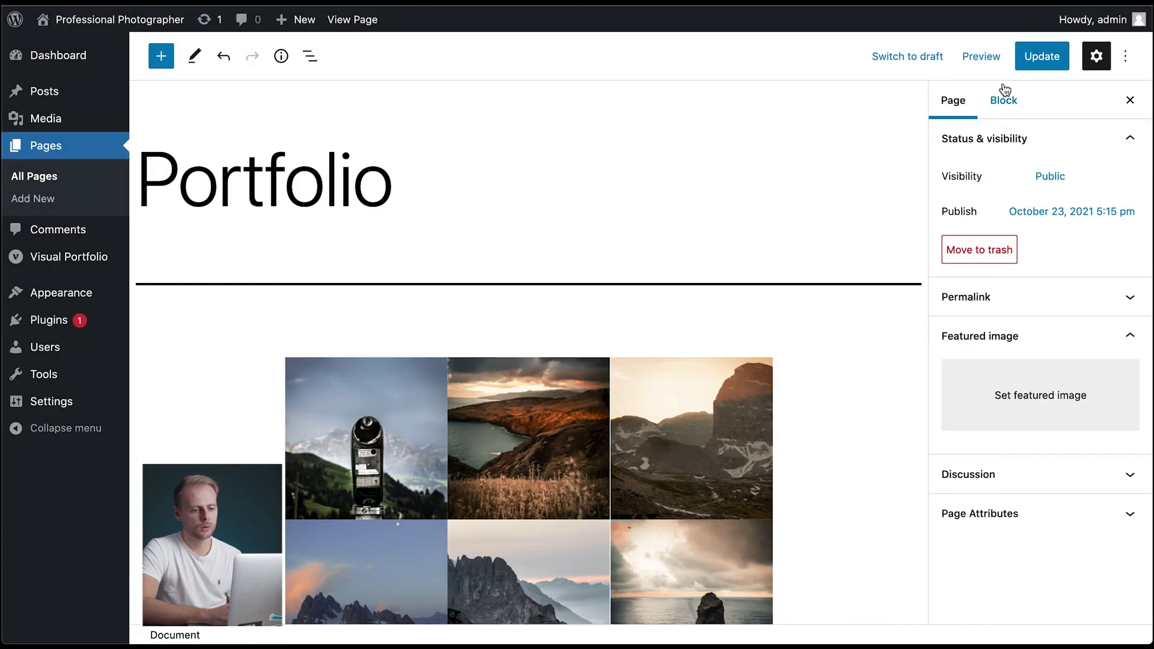
click(1003, 101)
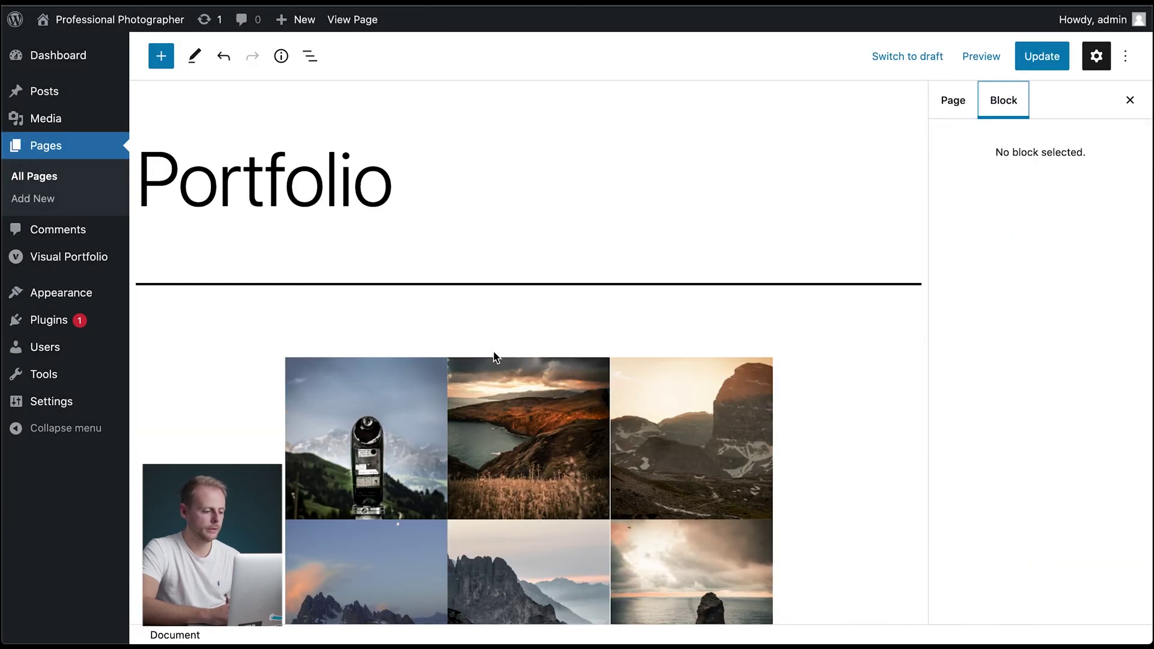
click(479, 384)
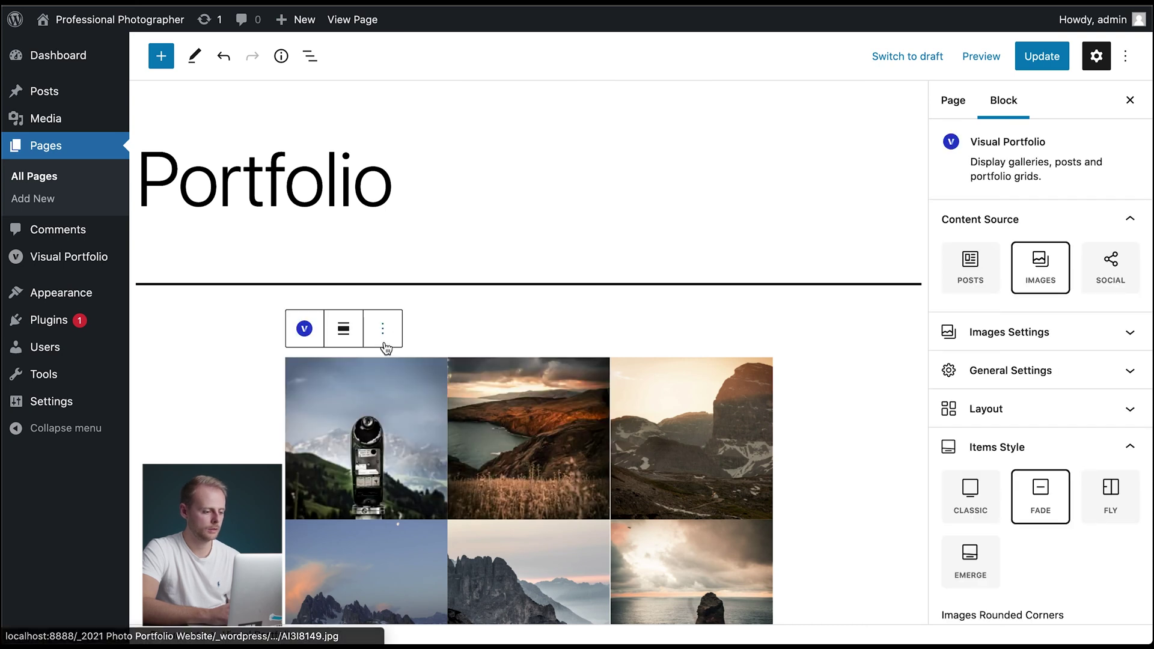
click(344, 334)
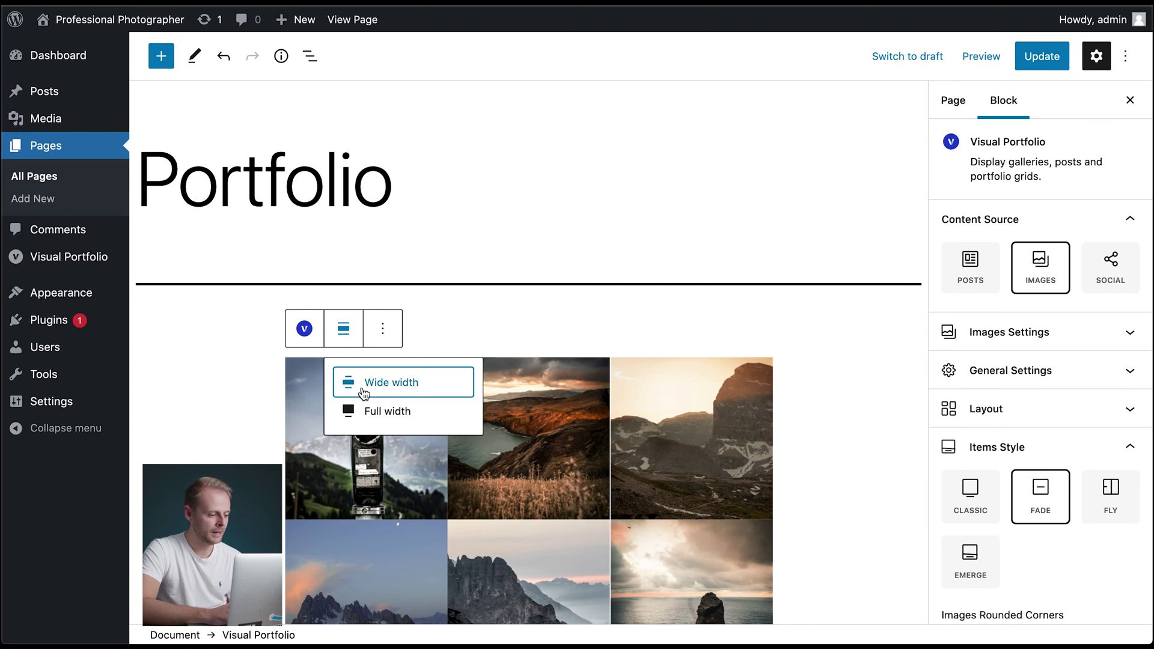
click(363, 415)
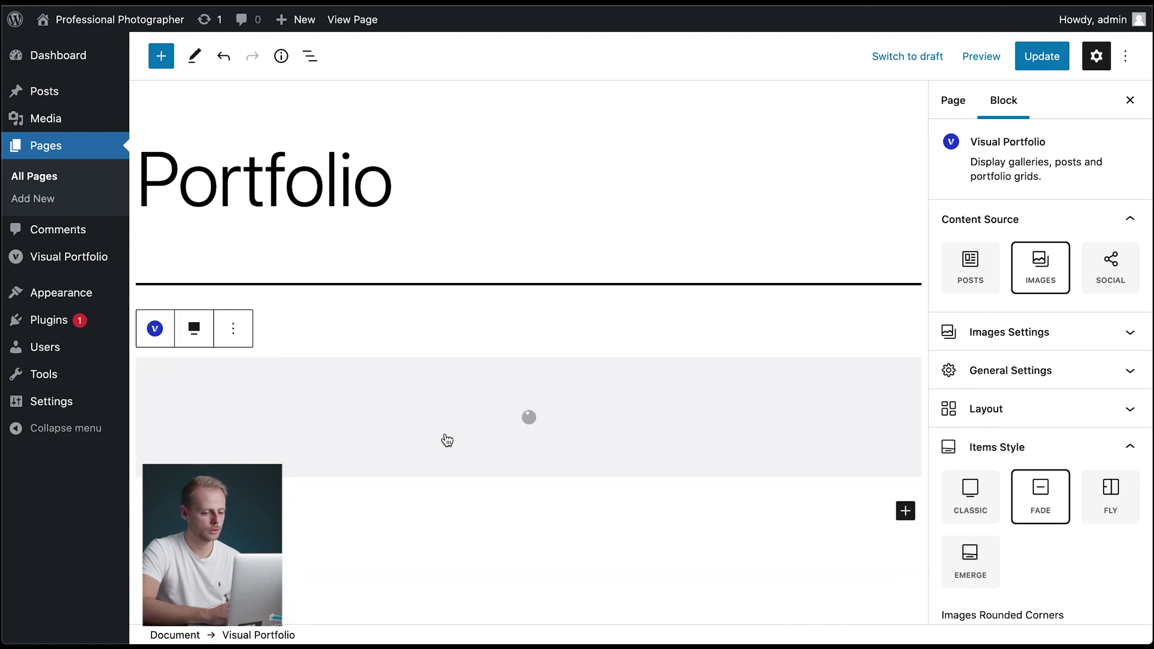
scroll(610, 306, down, 3)
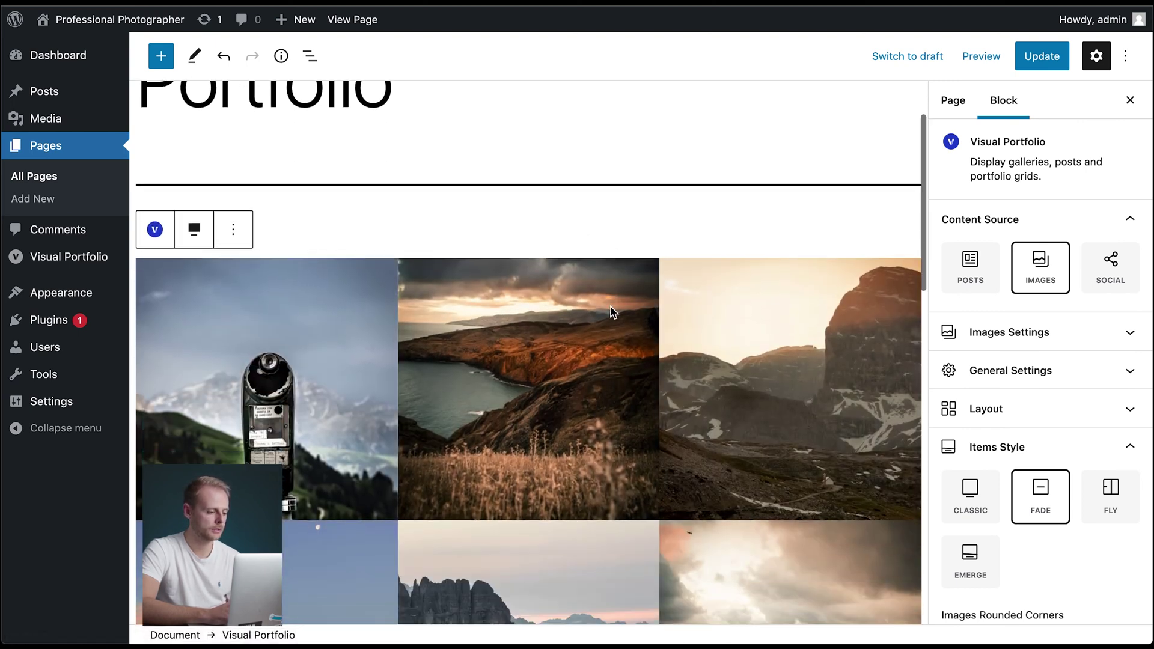
scroll(700, 416, down, 3)
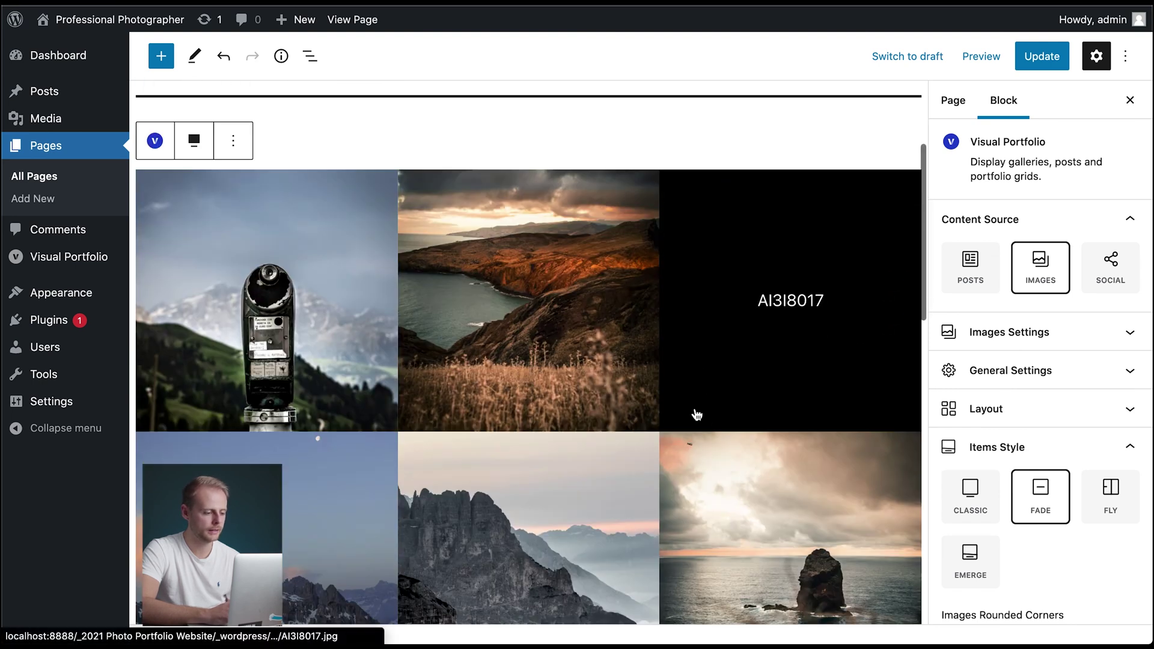
scroll(616, 172, down, 10)
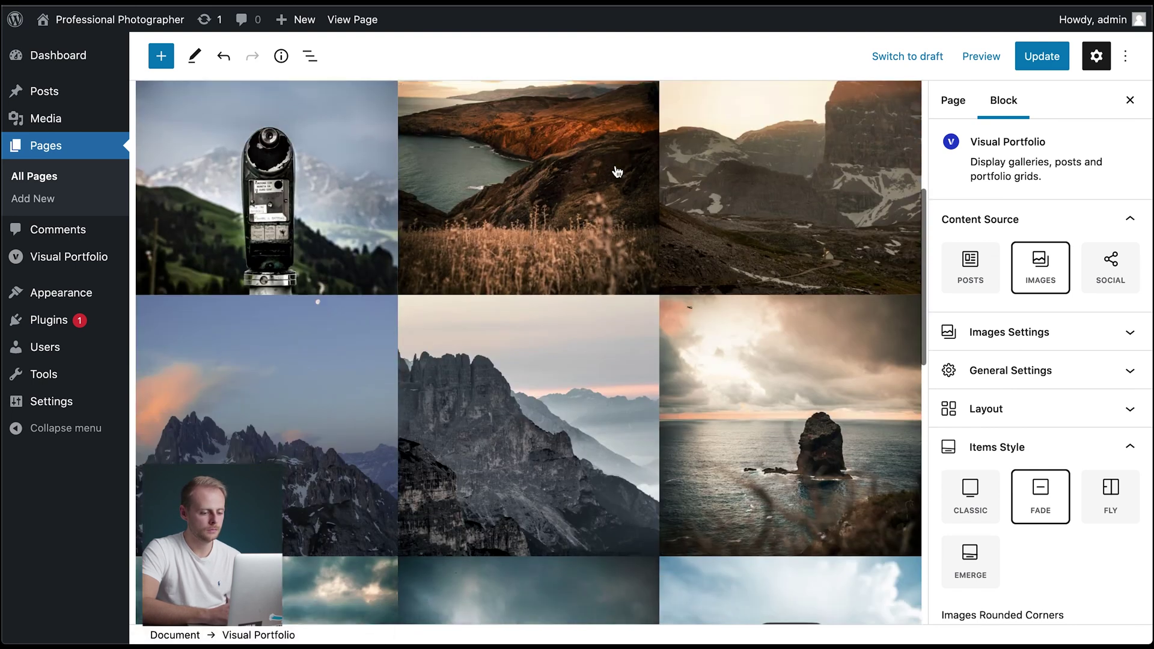
scroll(616, 172, down, 15)
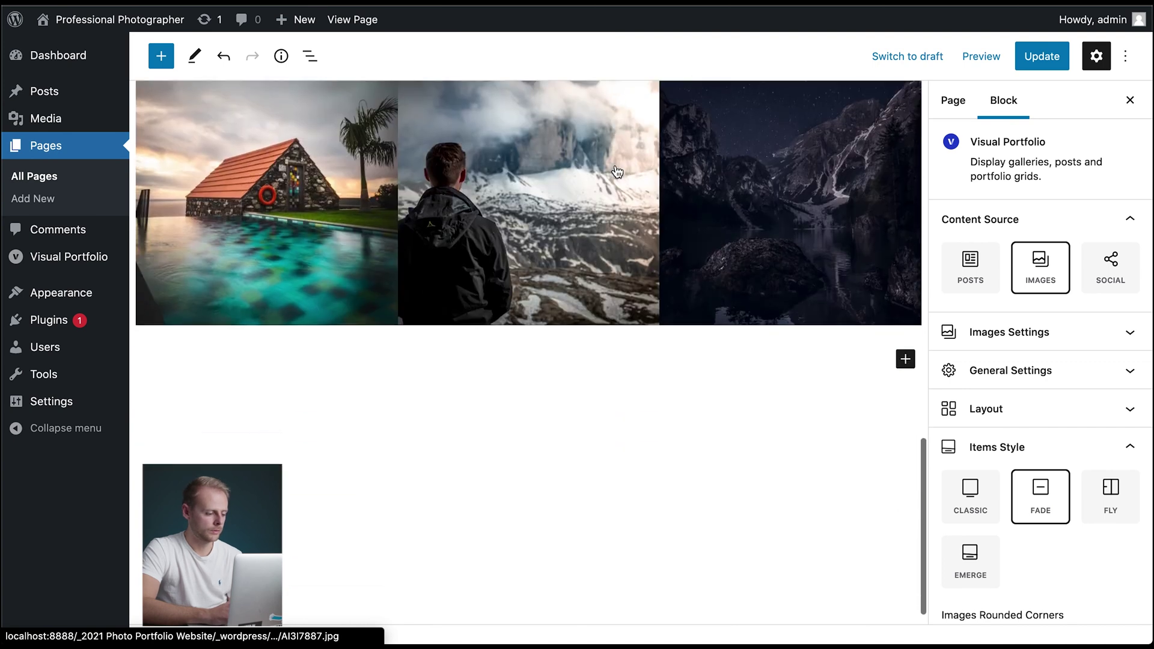
scroll(617, 172, up, 20)
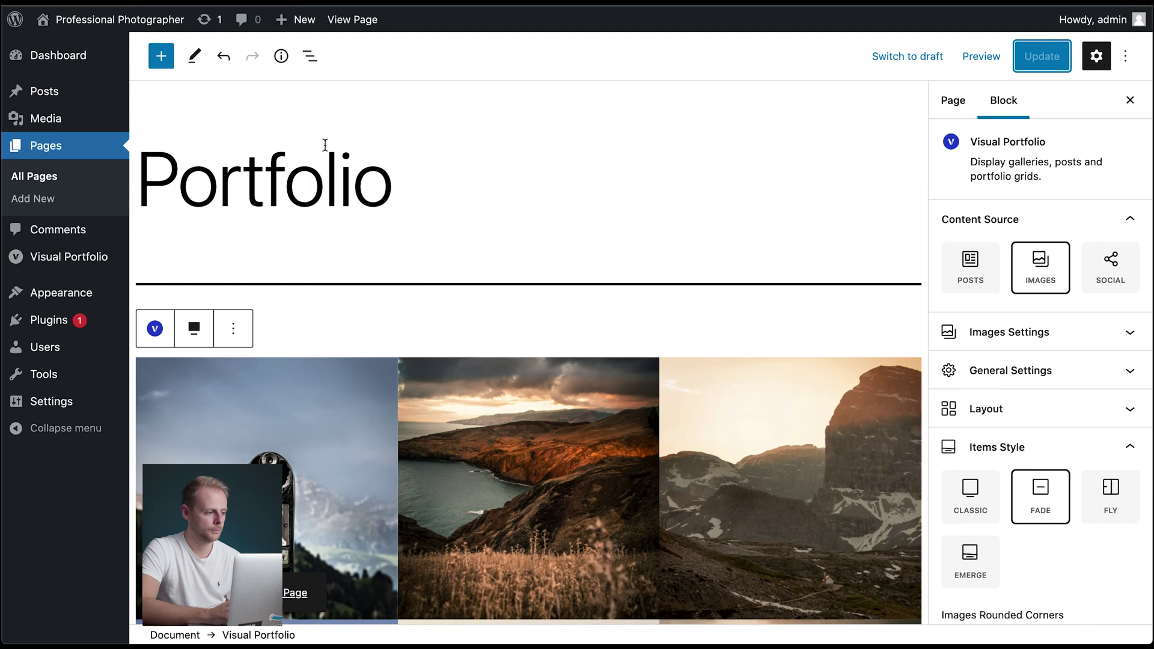
mouse_move(135, 17)
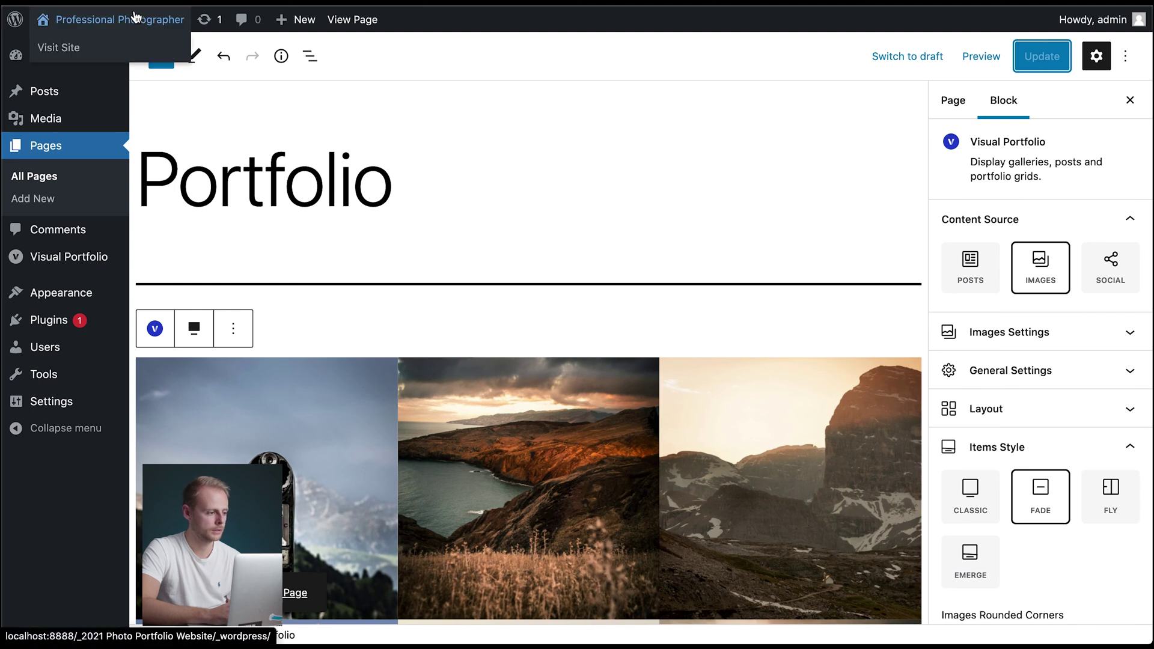
click(353, 26)
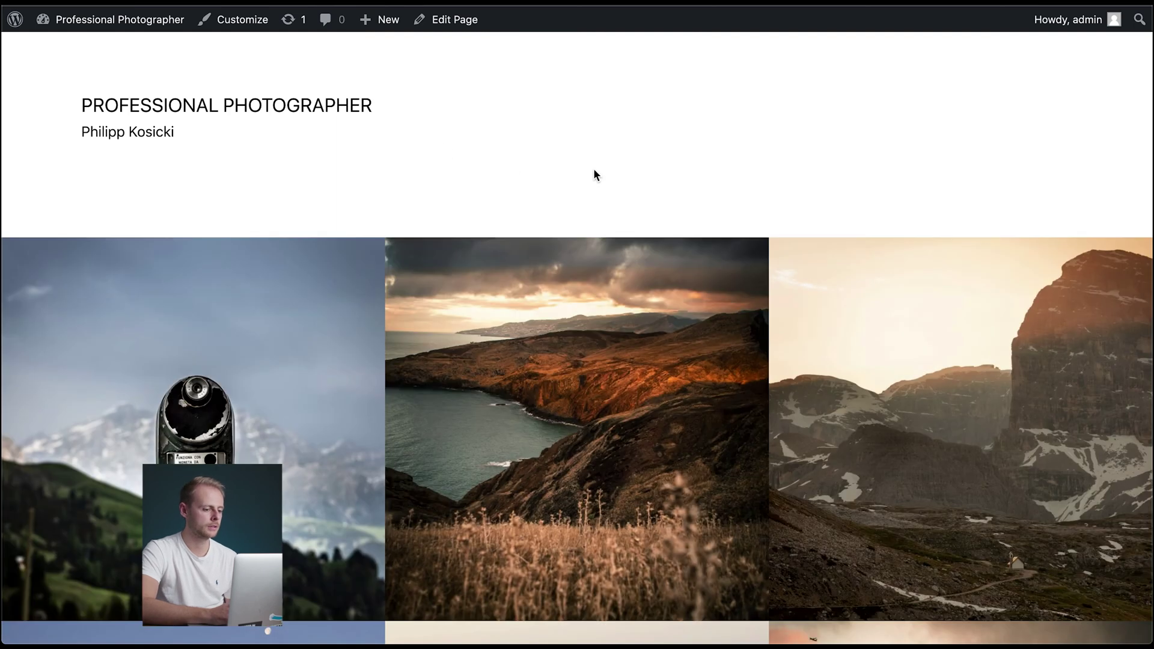
scroll(669, 119, down, 5)
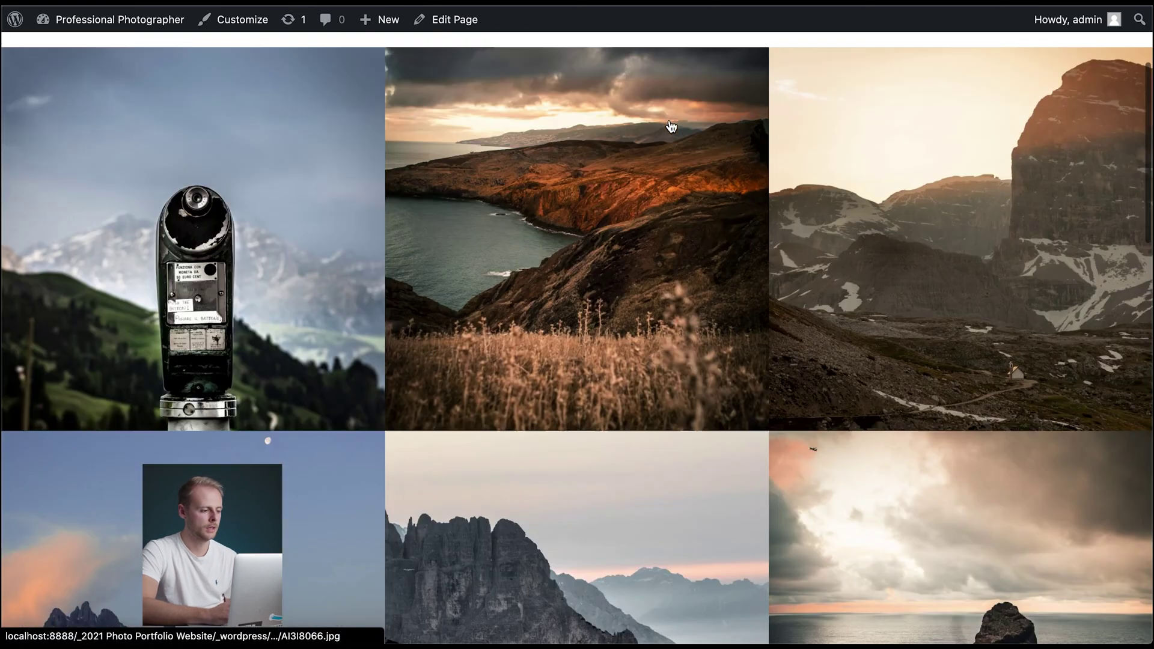
scroll(276, 197, up, 5)
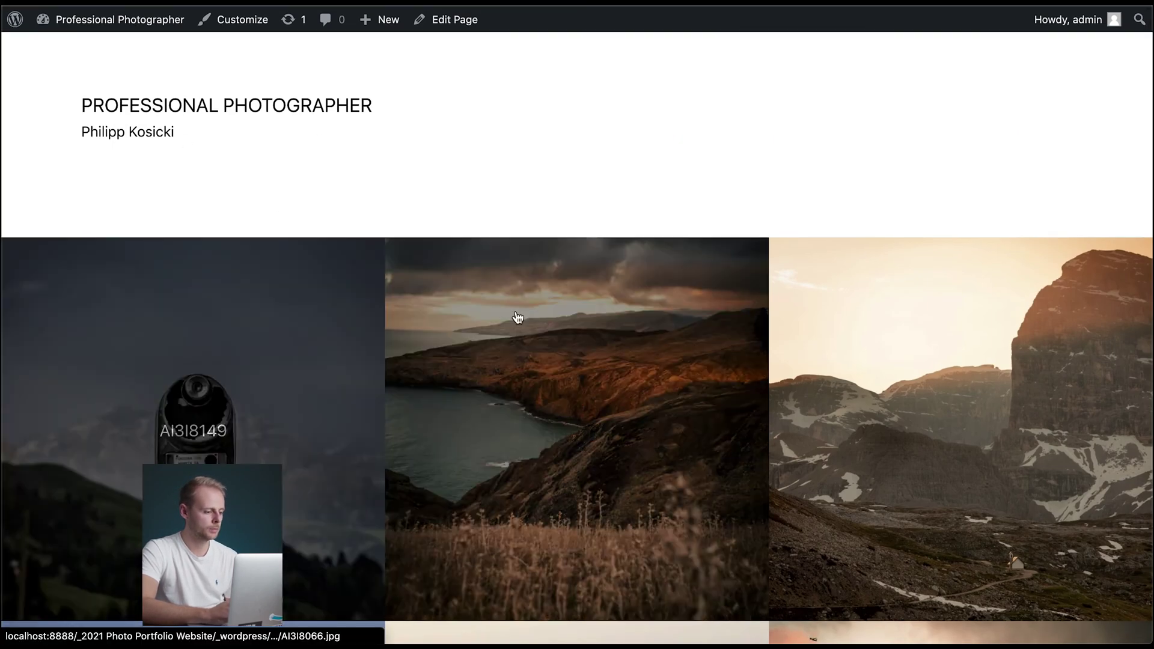
scroll(676, 153, down, 3)
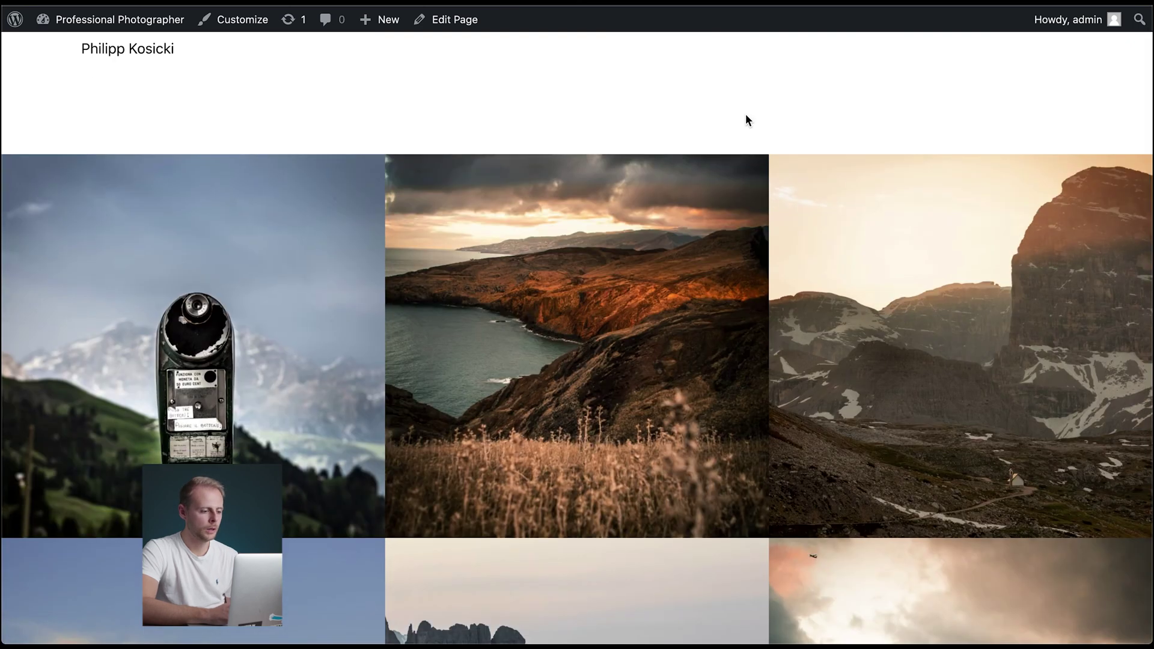
scroll(741, 123, up, 2)
scroll(741, 123, up, 1)
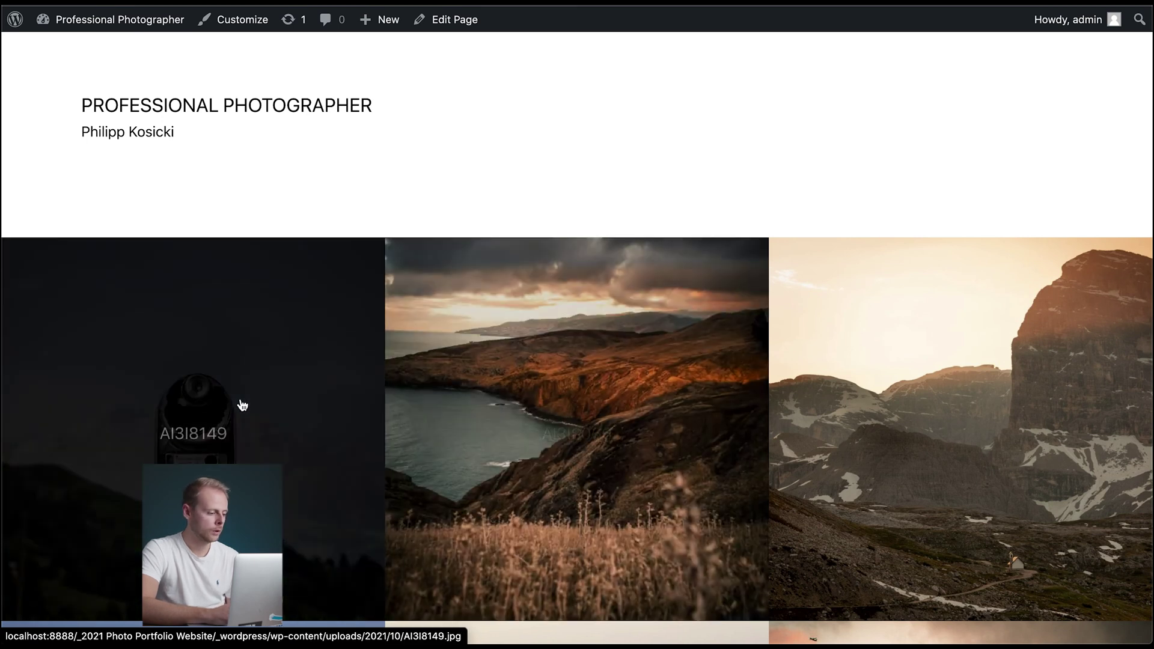
scroll(495, 328, down, 6)
scroll(495, 328, up, 2)
scroll(495, 327, up, 4)
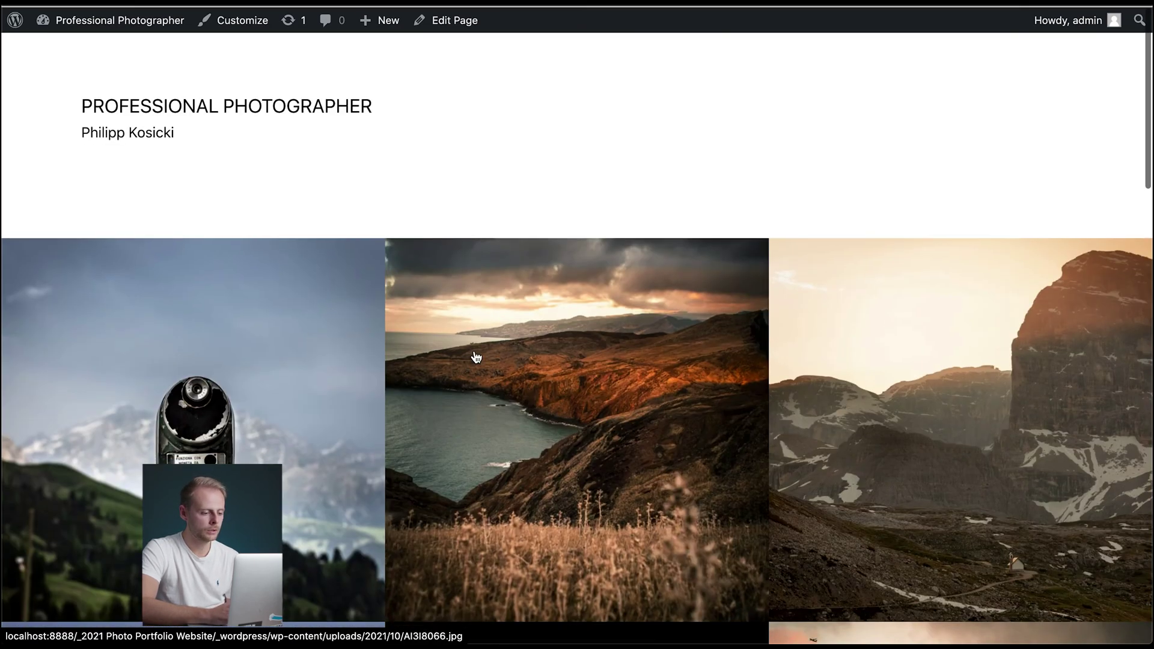
click(525, 375)
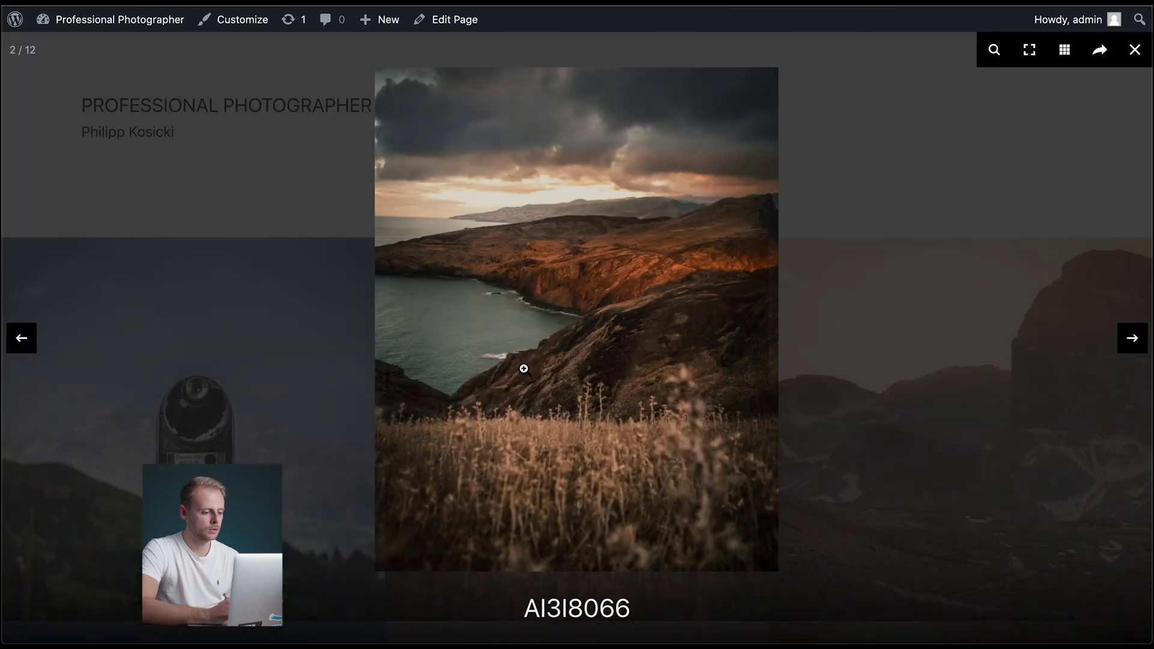
click(1139, 53)
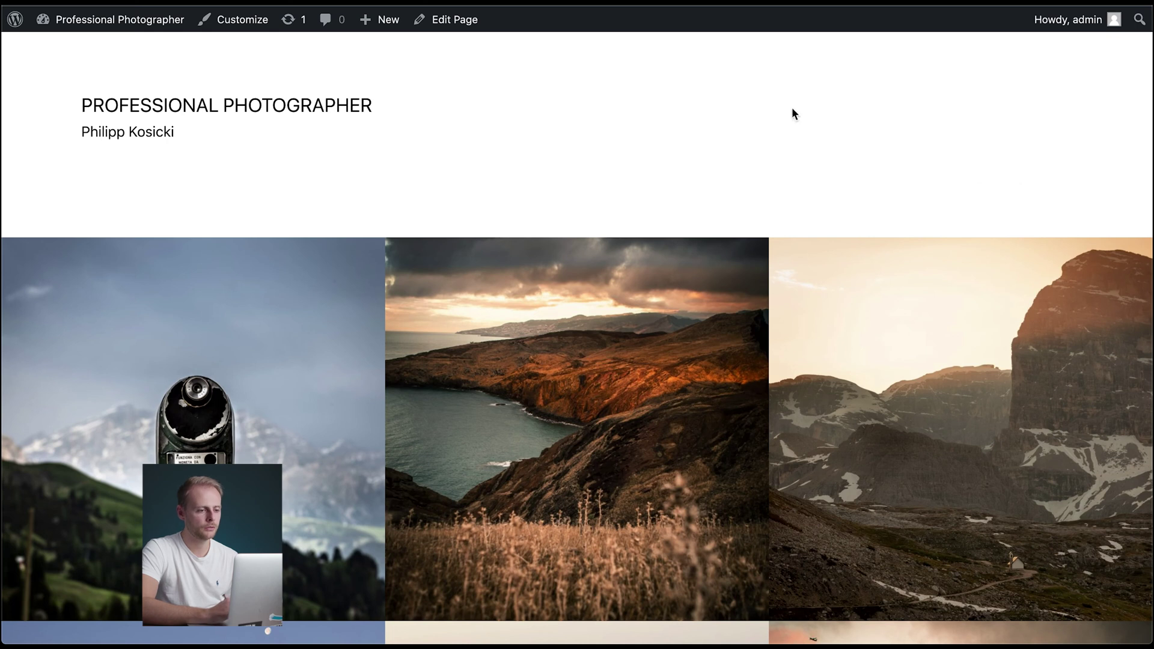
click(445, 20)
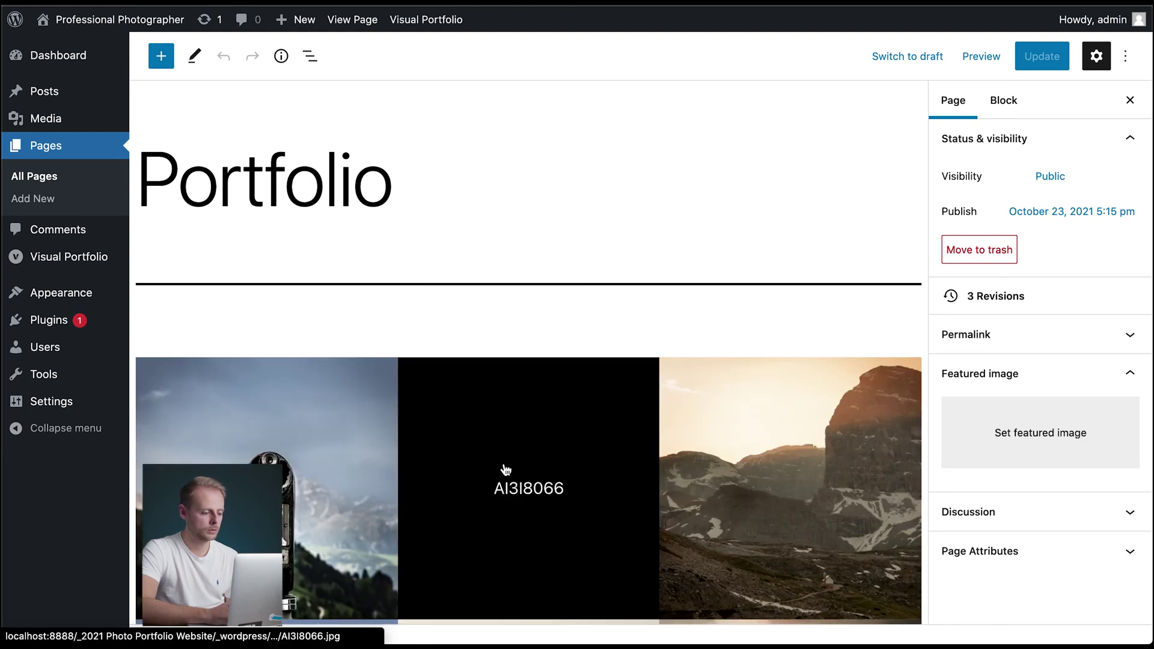
- Select the Visual Portfolio gallery and switch its Items Style to Emerge
click(597, 450)
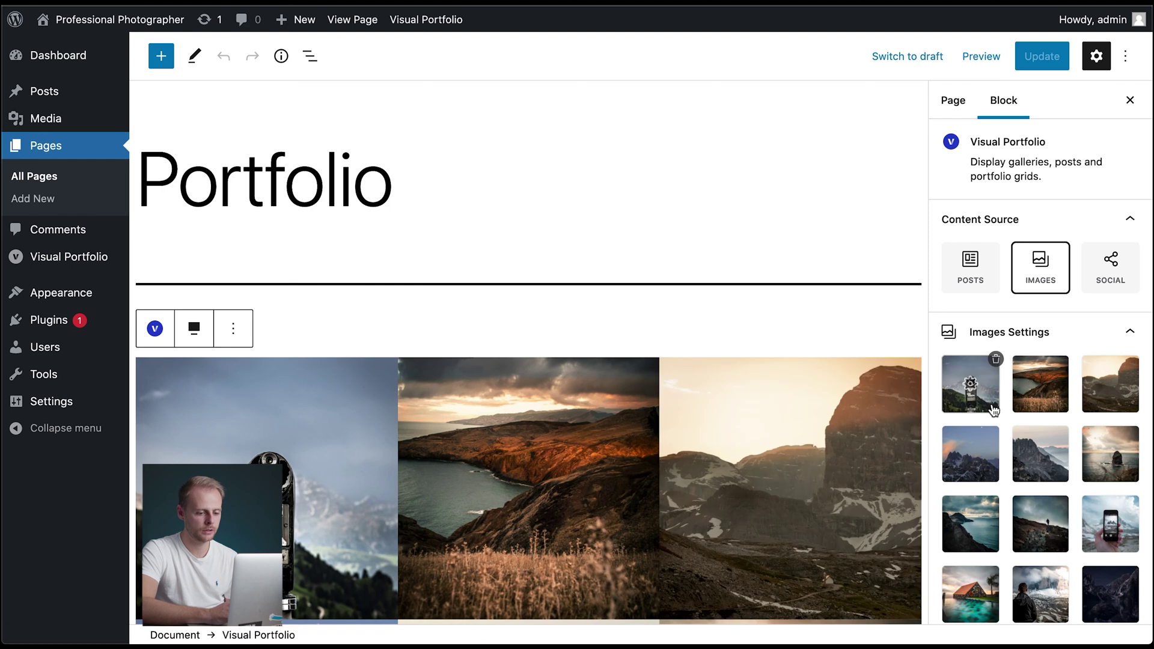
scroll(1006, 508, down, 10)
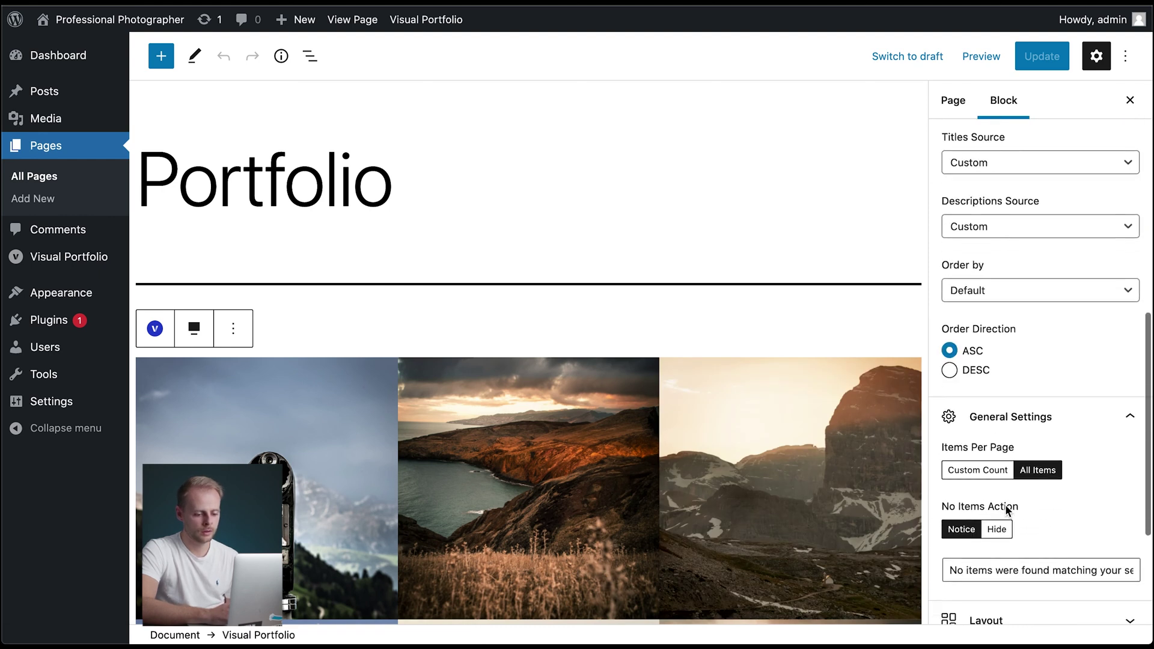
click(1007, 451)
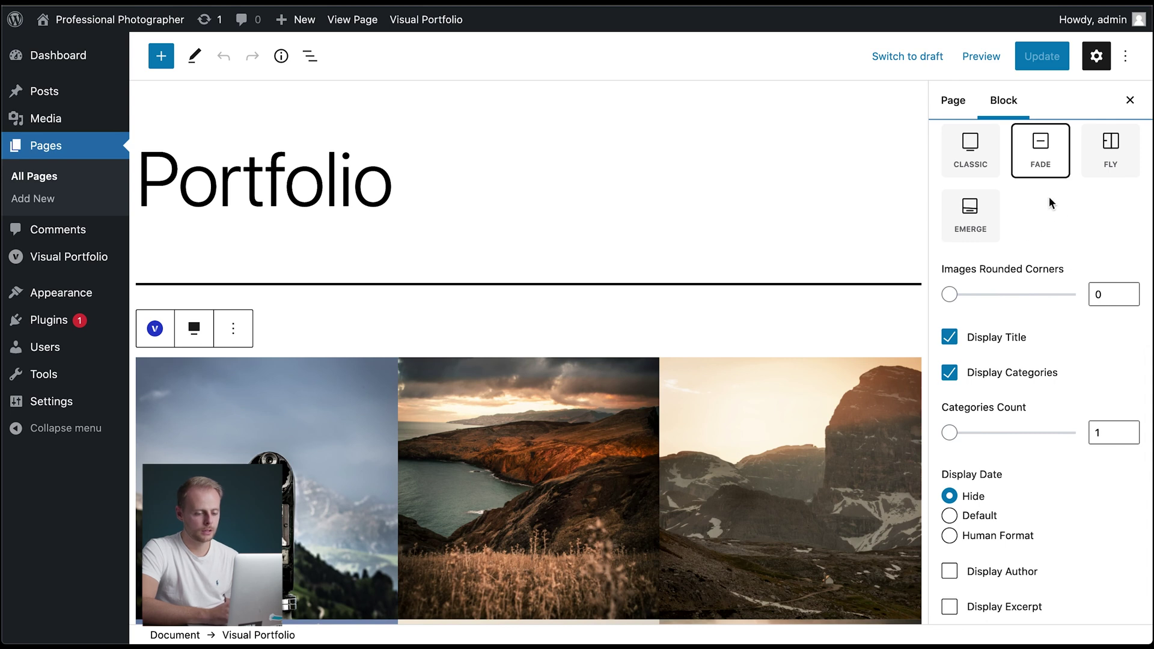
click(997, 220)
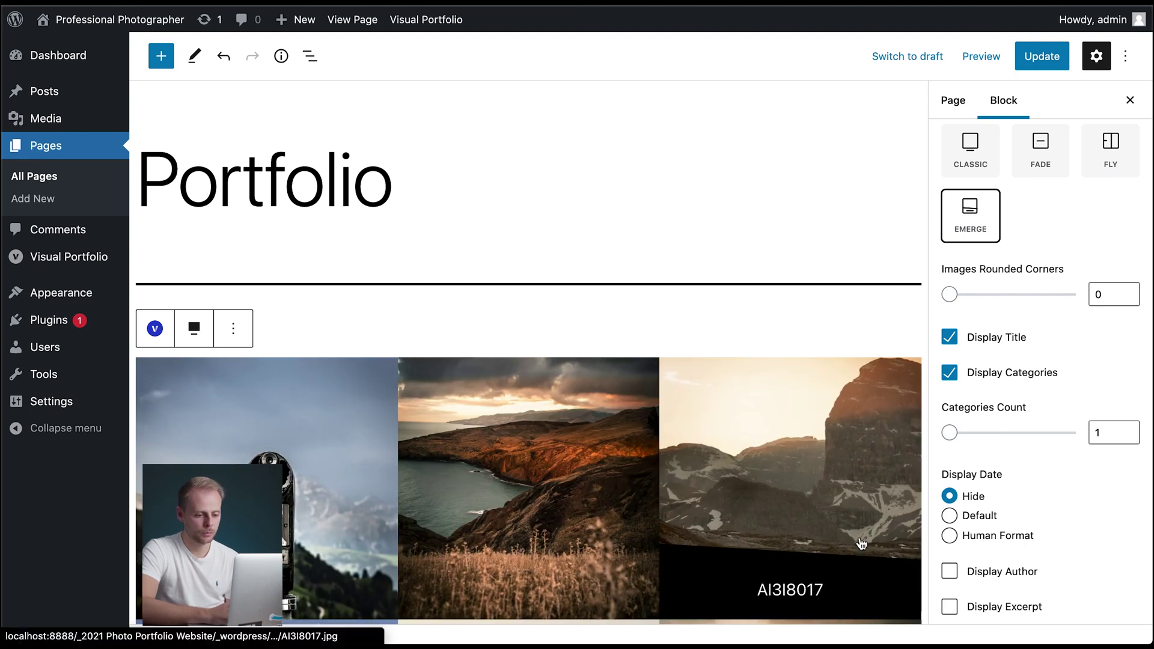
scroll(1101, 362, down, 7)
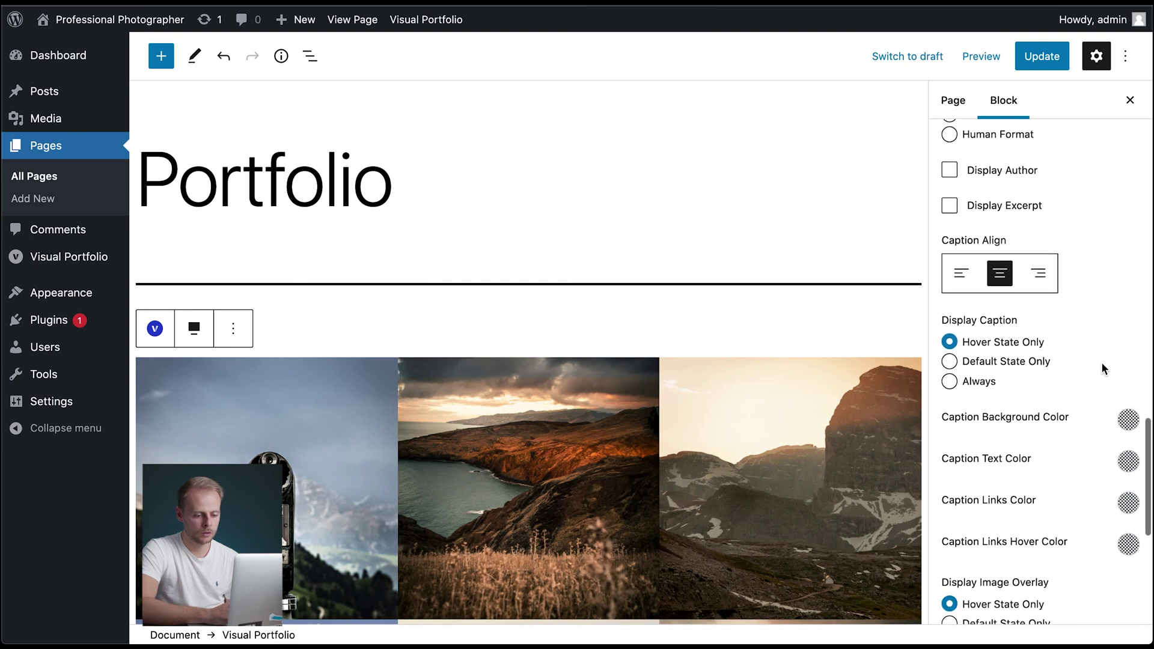
- Set the caption background colour to white at about 0.78 opacity
scroll(1101, 362, down, 3)
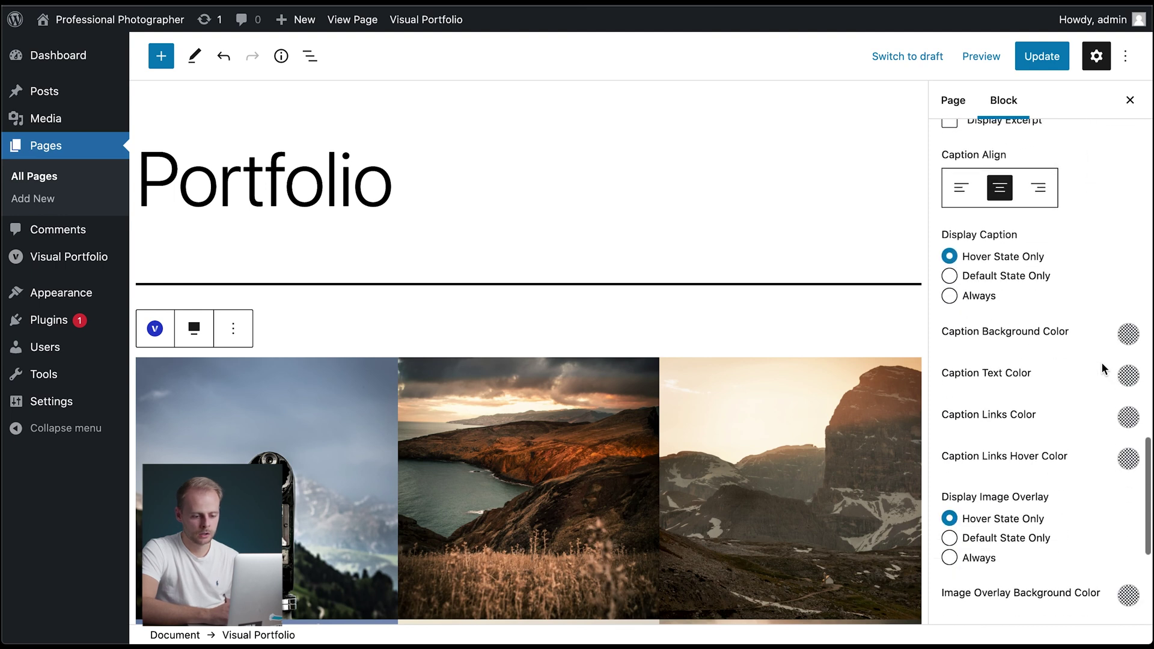
click(1129, 332)
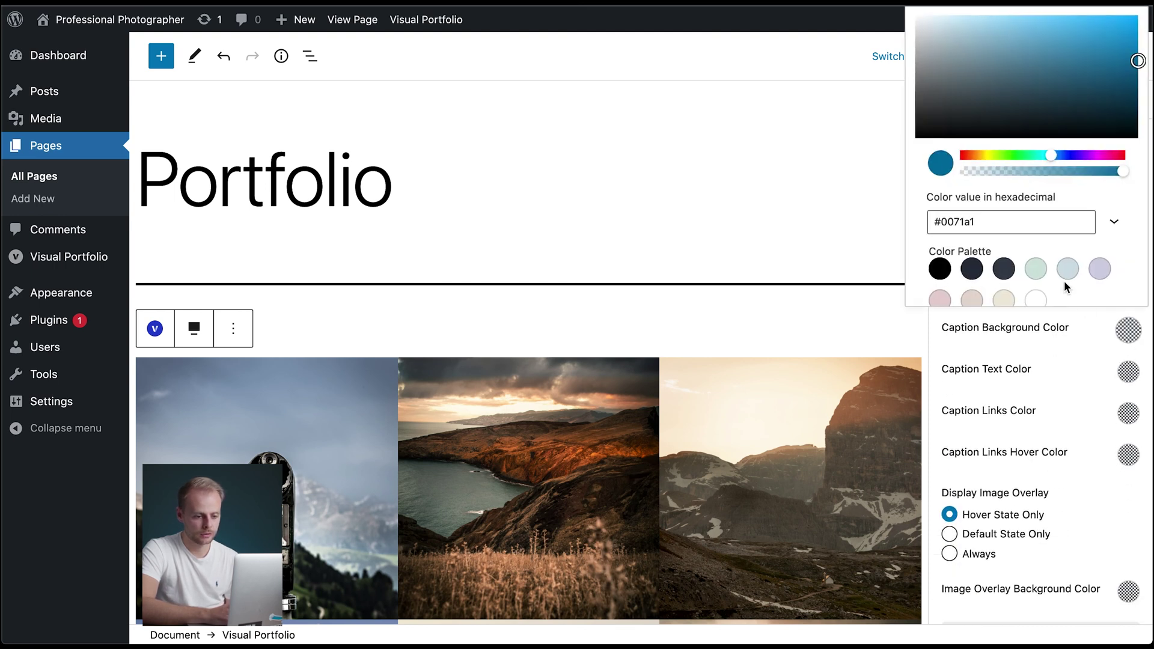
scroll(1064, 276, down, 2)
click(1035, 252)
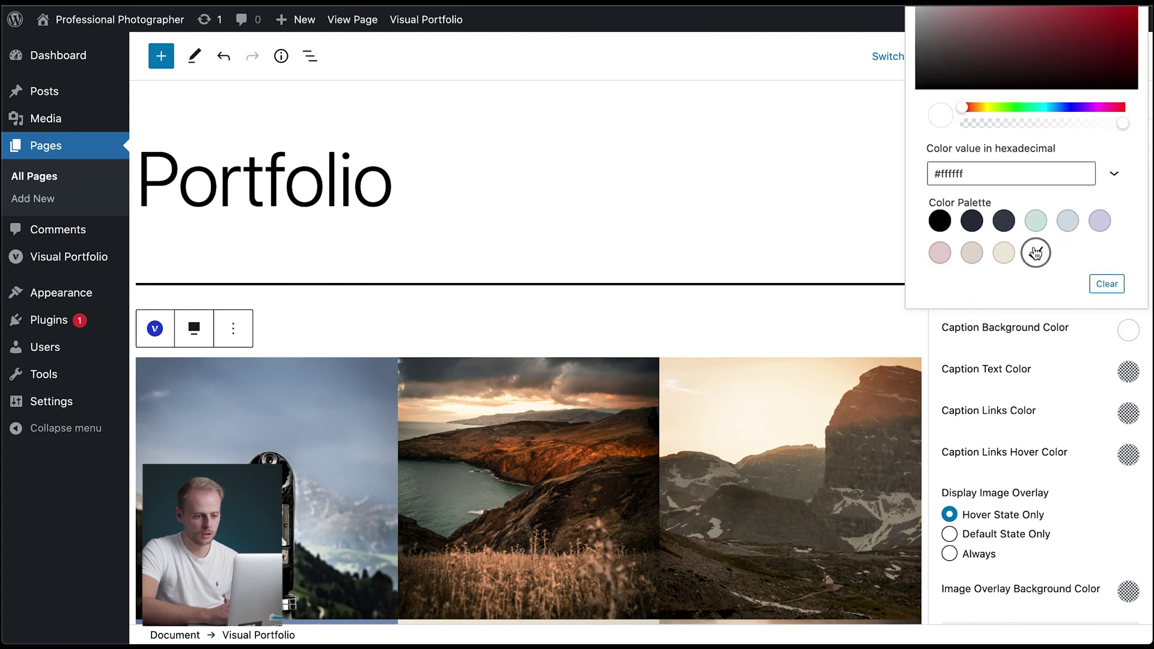
click(1087, 123)
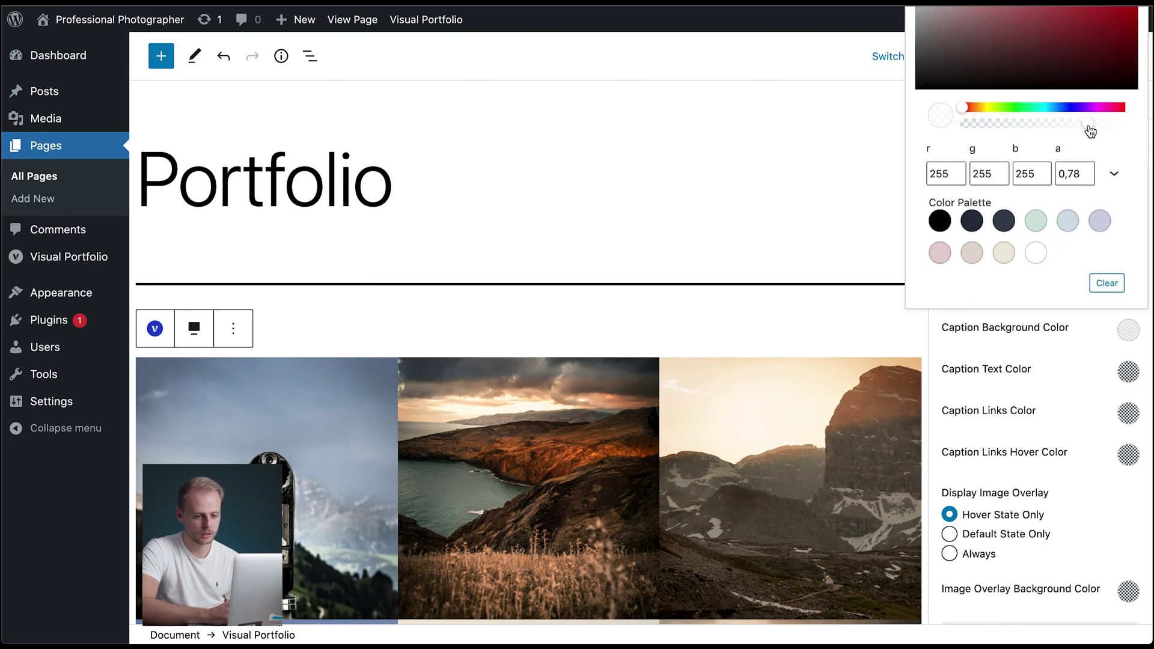
drag(1087, 123, 1088, 124)
- Set the caption text colour to black
click(1128, 371)
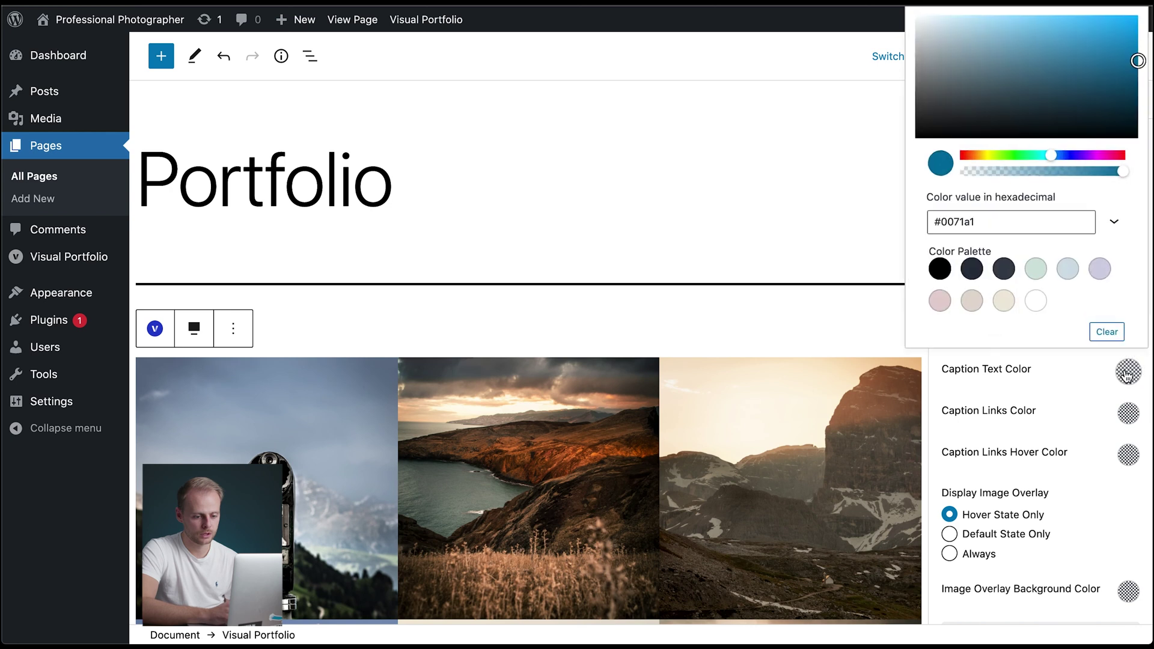
click(941, 269)
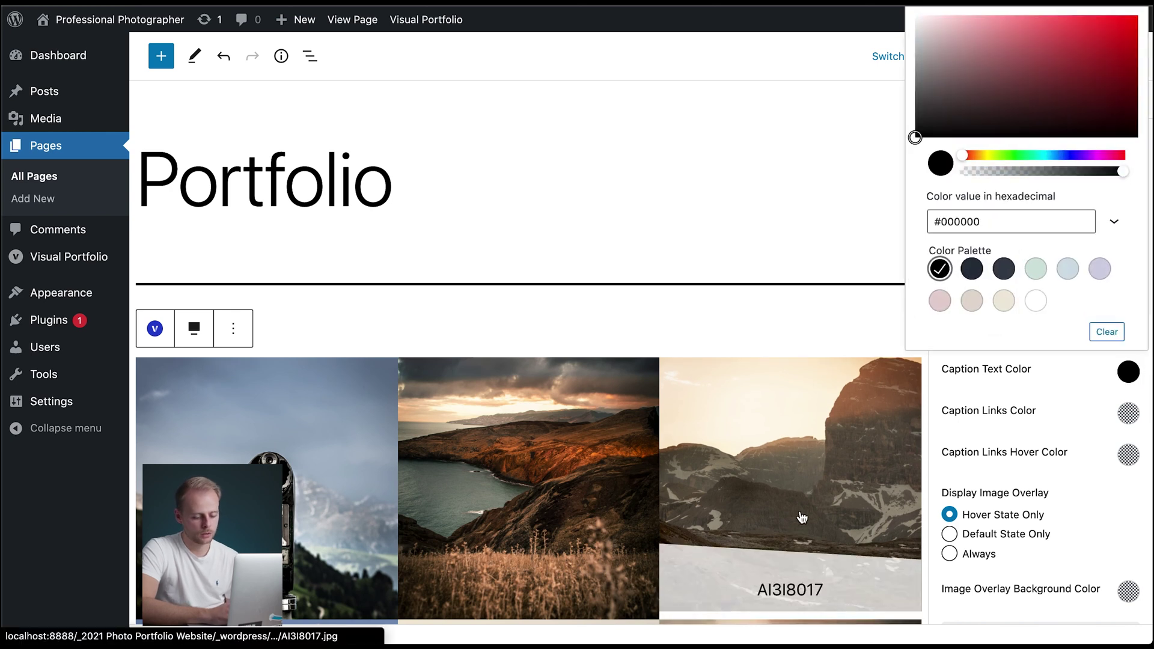
scroll(759, 325, down, 3)
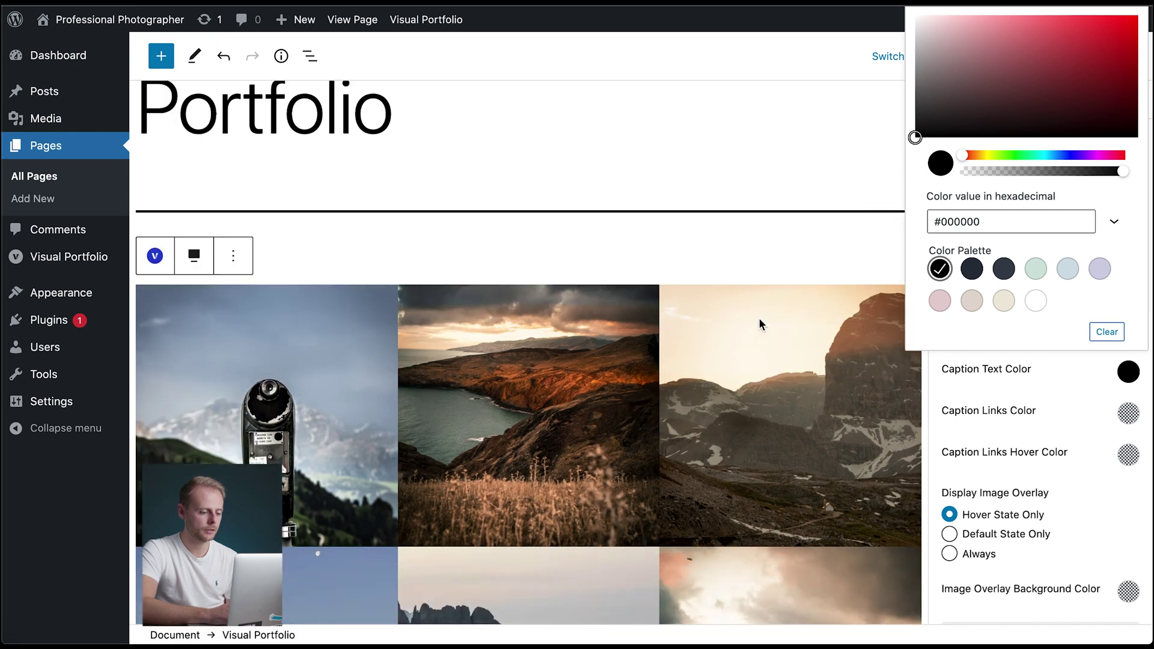
scroll(759, 325, down, 3)
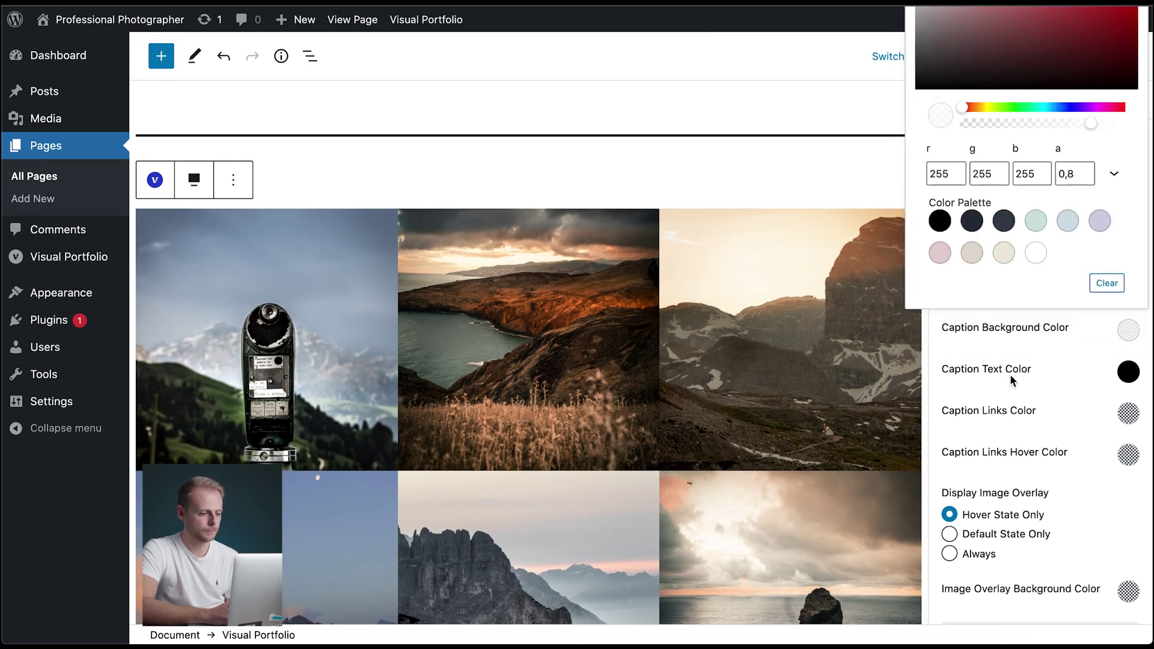
scroll(1010, 379, up, 10)
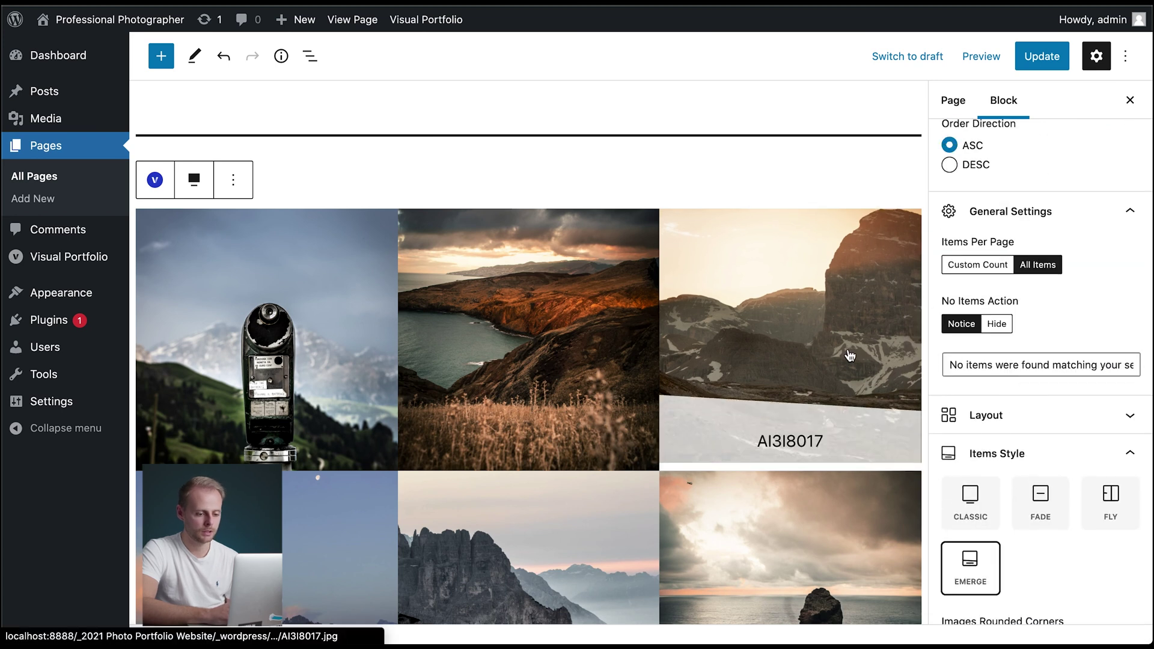
- Update the page, then remove the image gallery block
click(1045, 69)
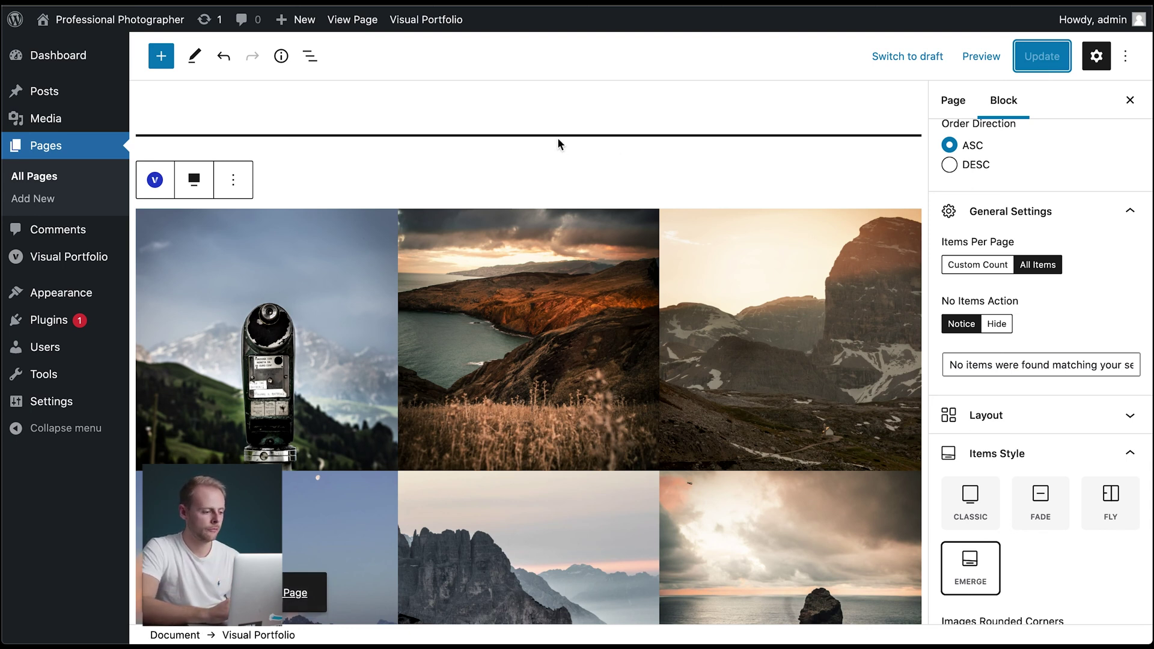
click(233, 181)
click(306, 503)
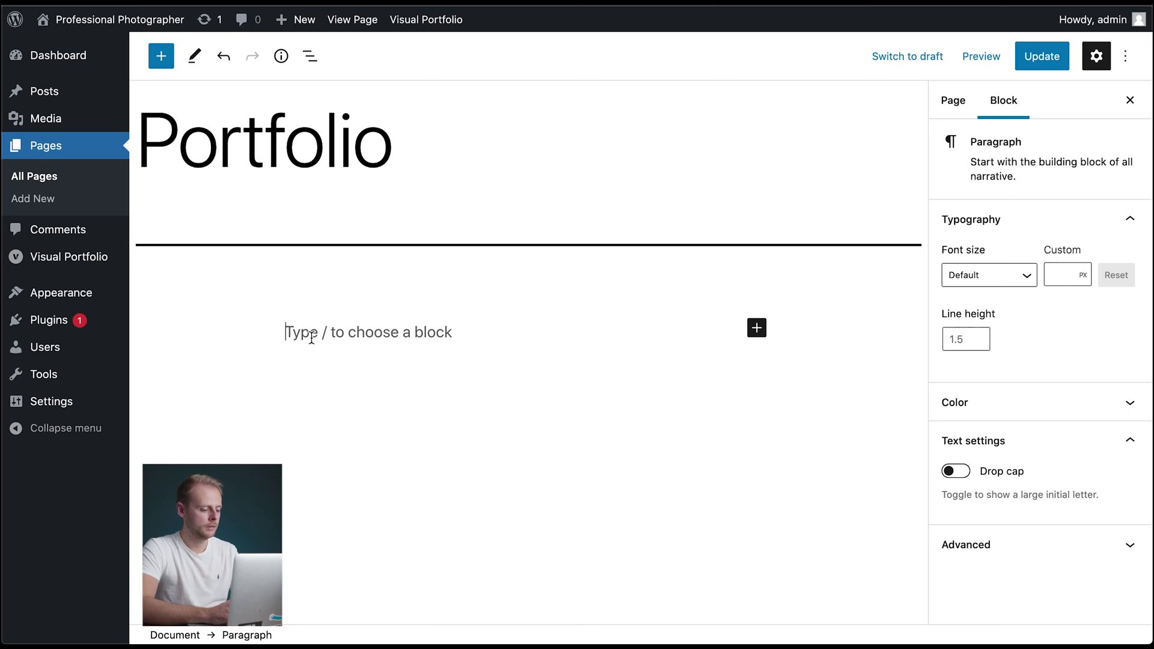
- Insert a Tiles Visual Portfolio block via /tile and source it from Posts
text(/tile)
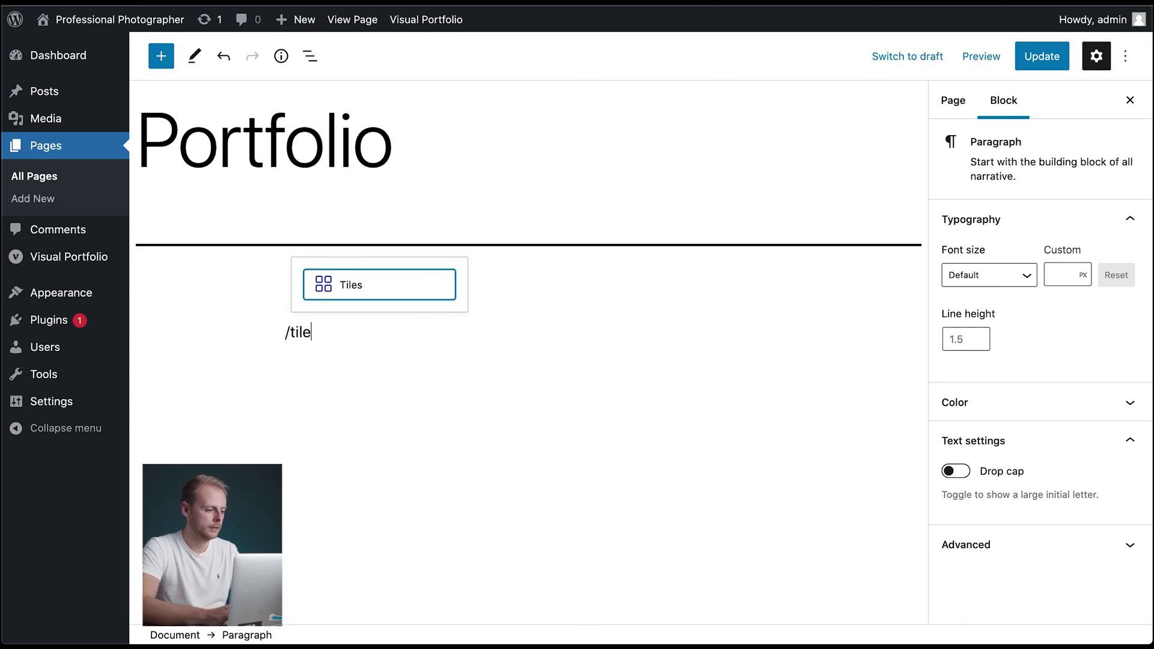
click(372, 289)
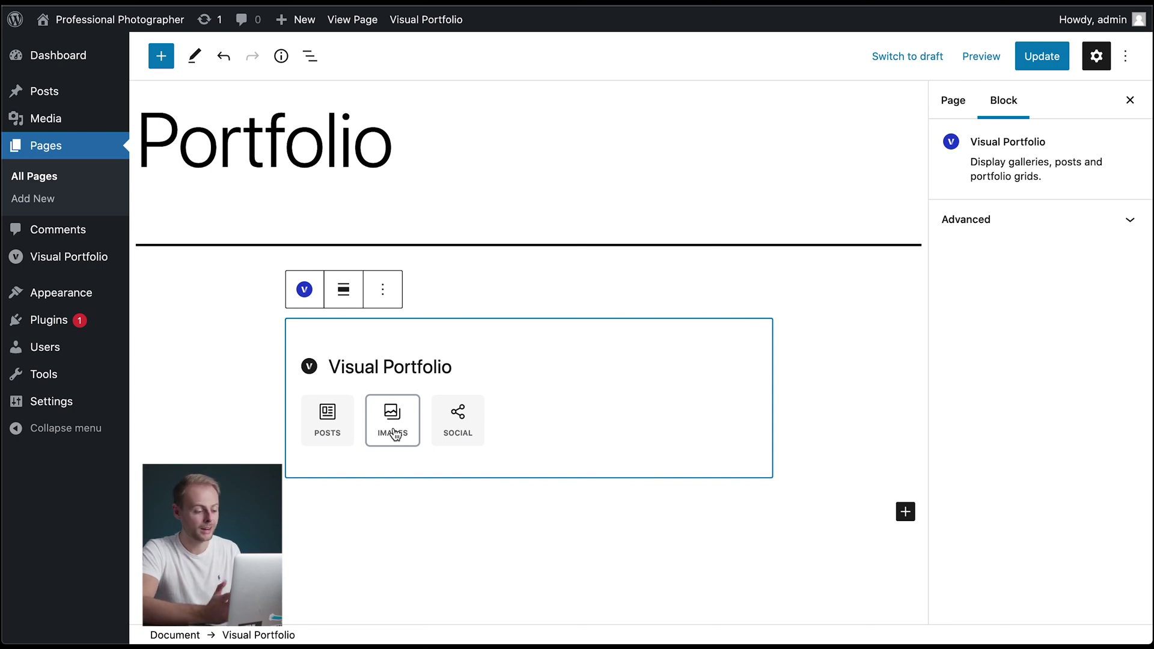
click(330, 436)
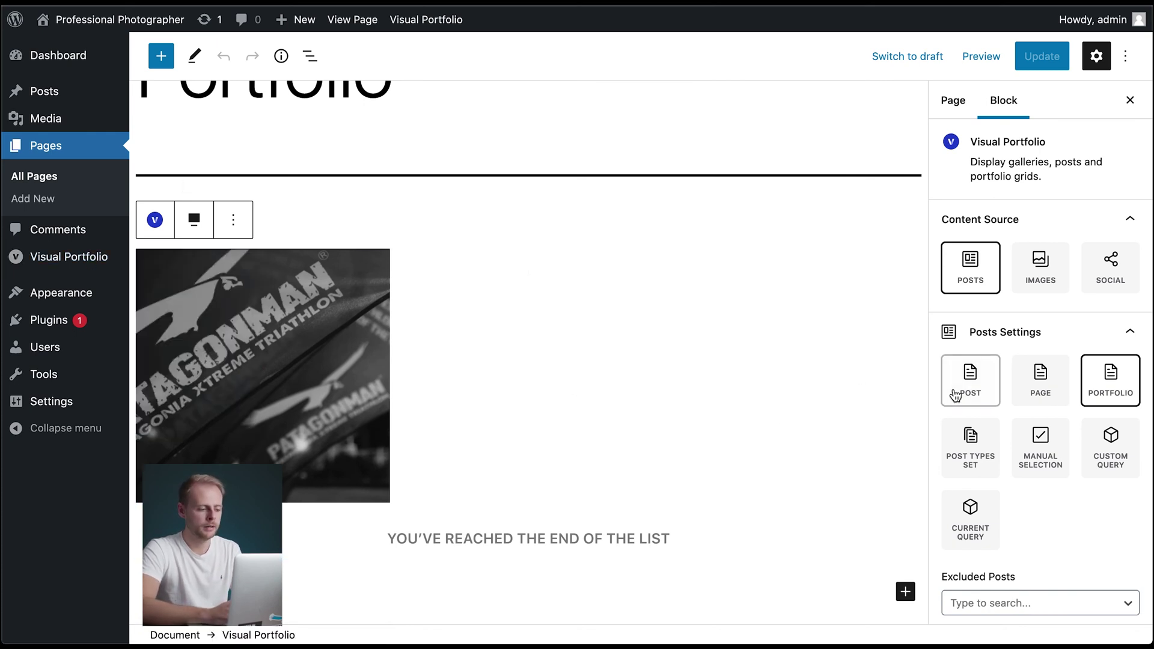
- Set the tiles' Items Click Action to Popup and update the Portfolio page
scroll(1073, 475, down, 15)
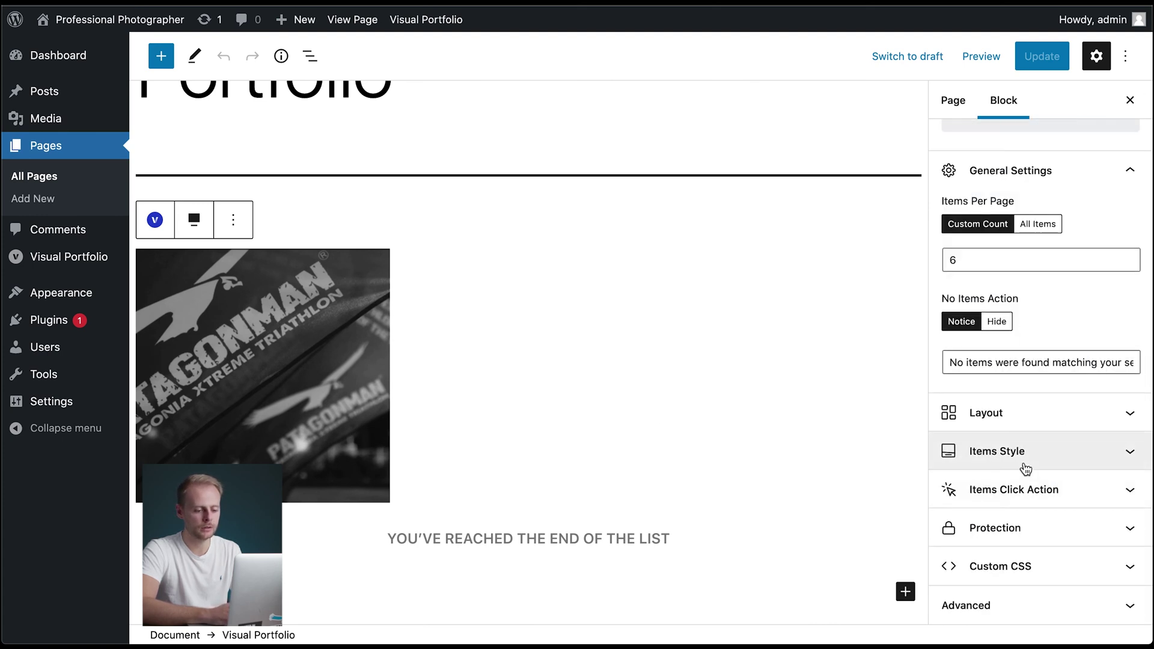
click(999, 496)
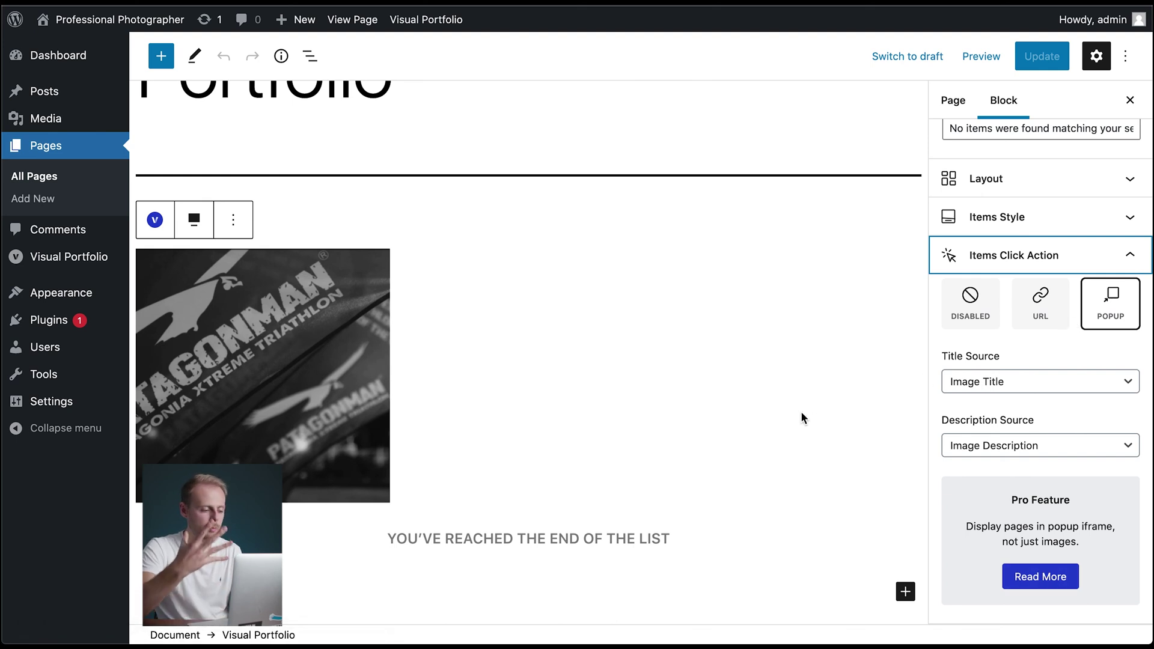
click(1049, 318)
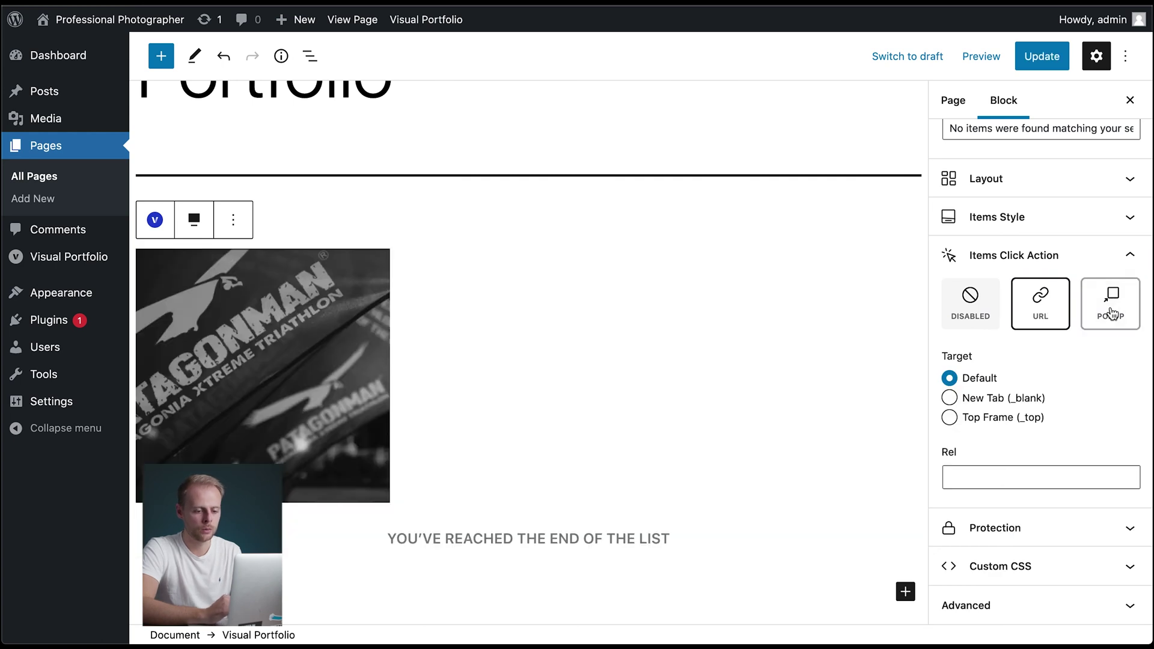
click(1112, 312)
click(1036, 58)
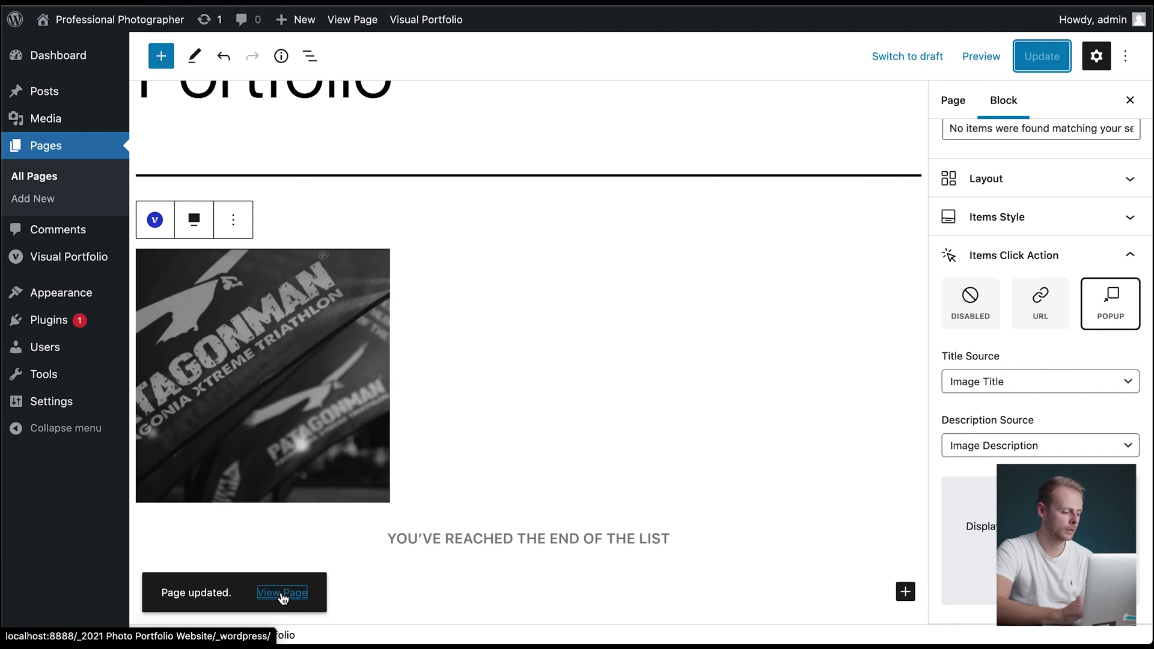
- View the live page, play the Video Example tile's video in its popup, then close it
click(281, 593)
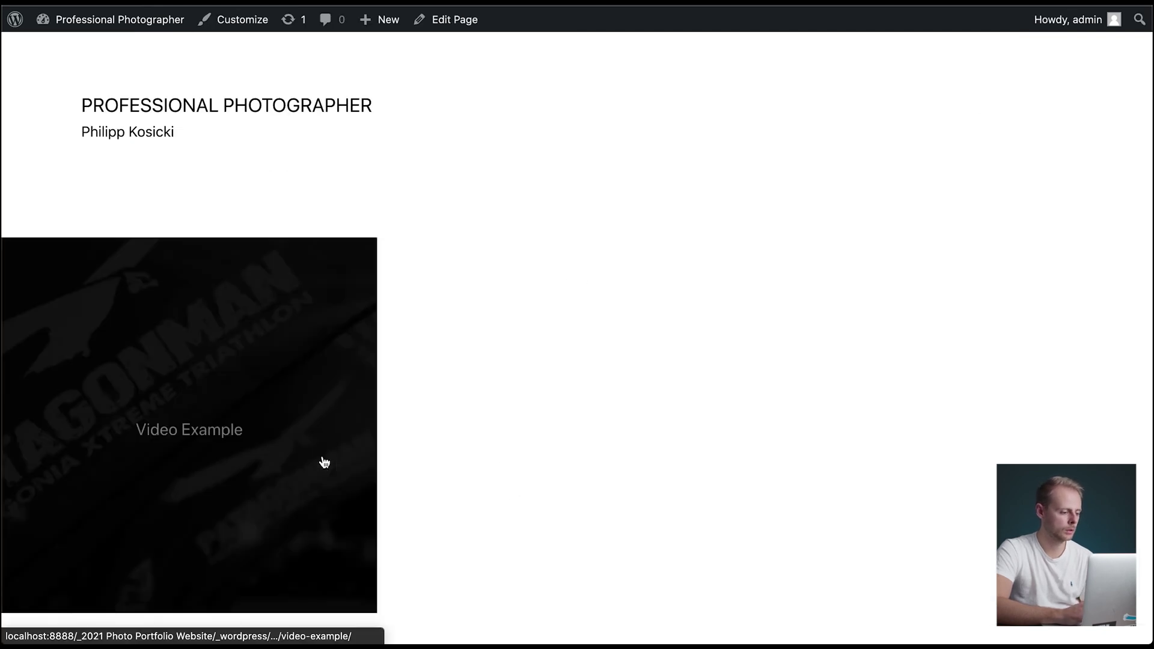
click(325, 462)
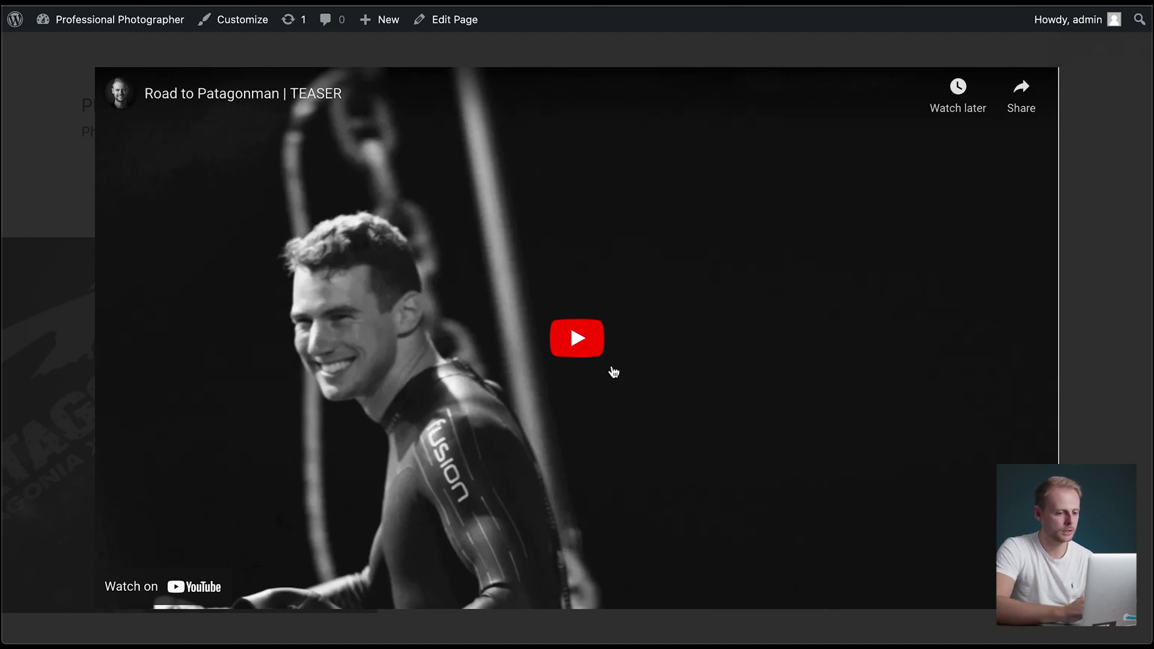
click(576, 351)
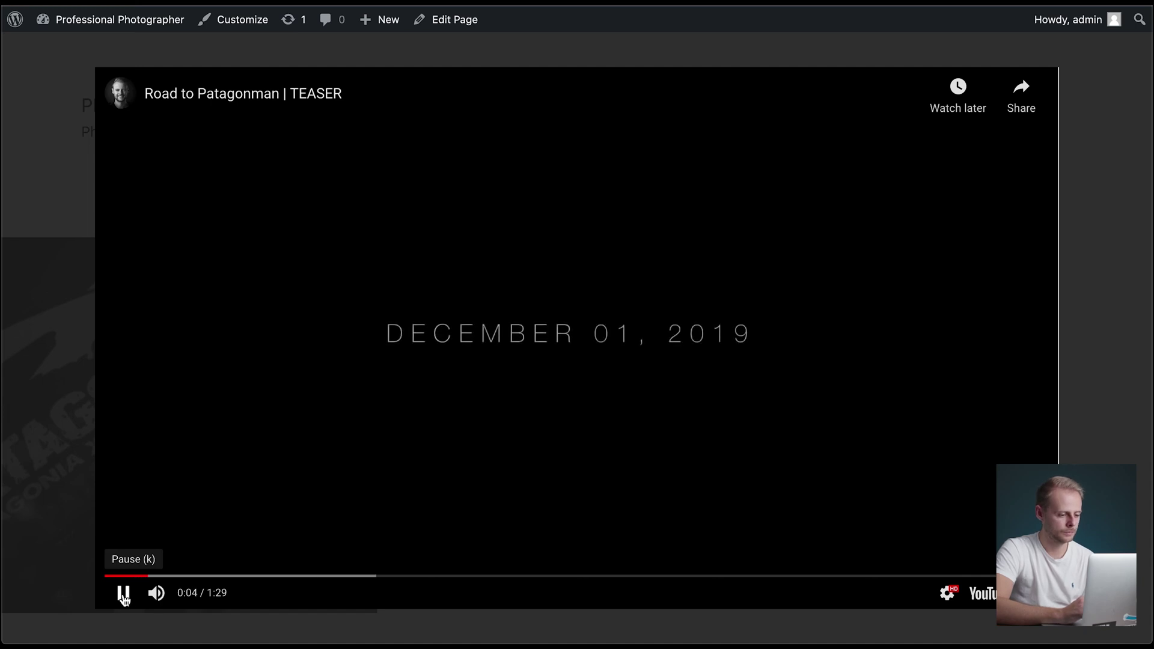
mouse_move(121, 601)
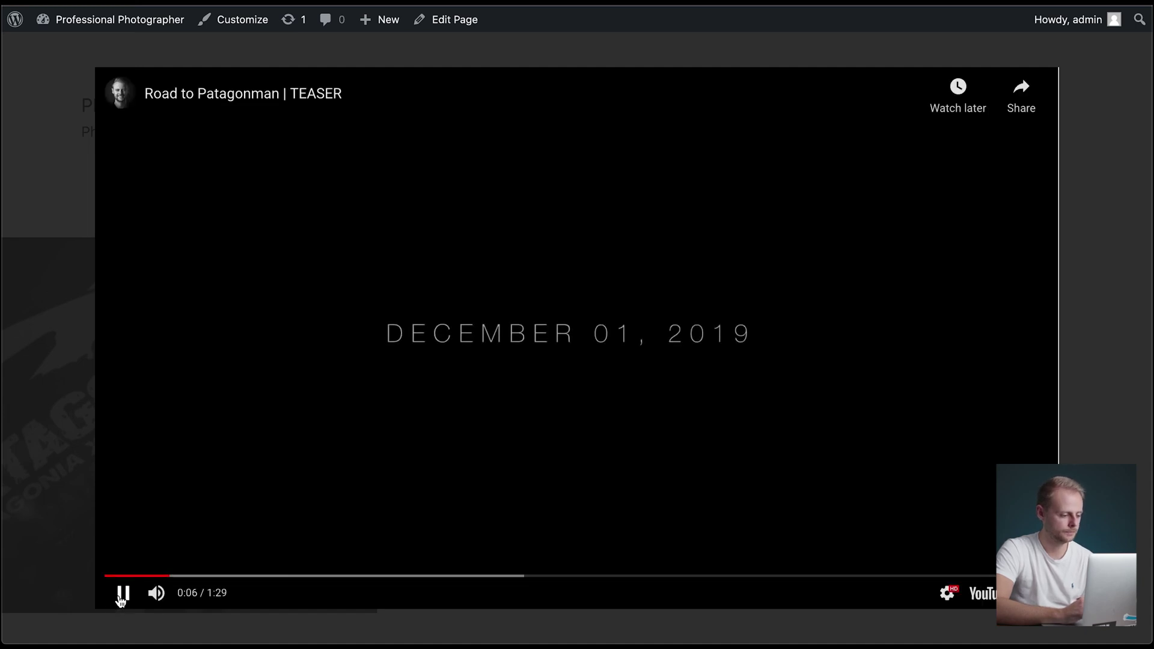
click(1077, 196)
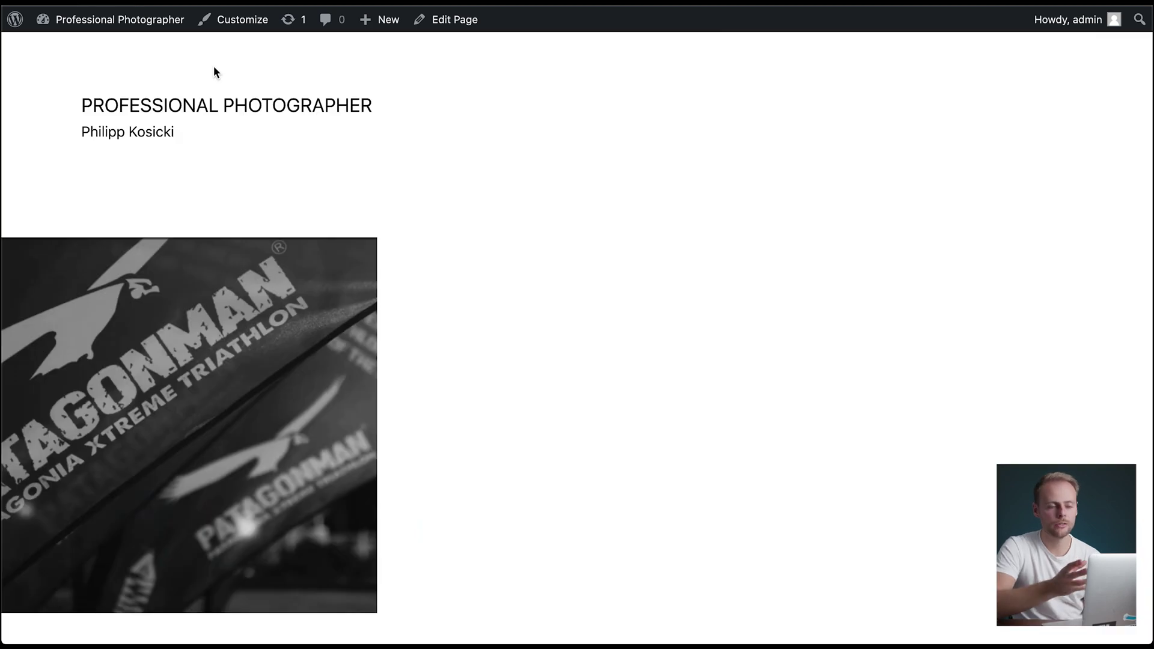
- Start a new page titled 'Contact'
mouse_move(130, 19)
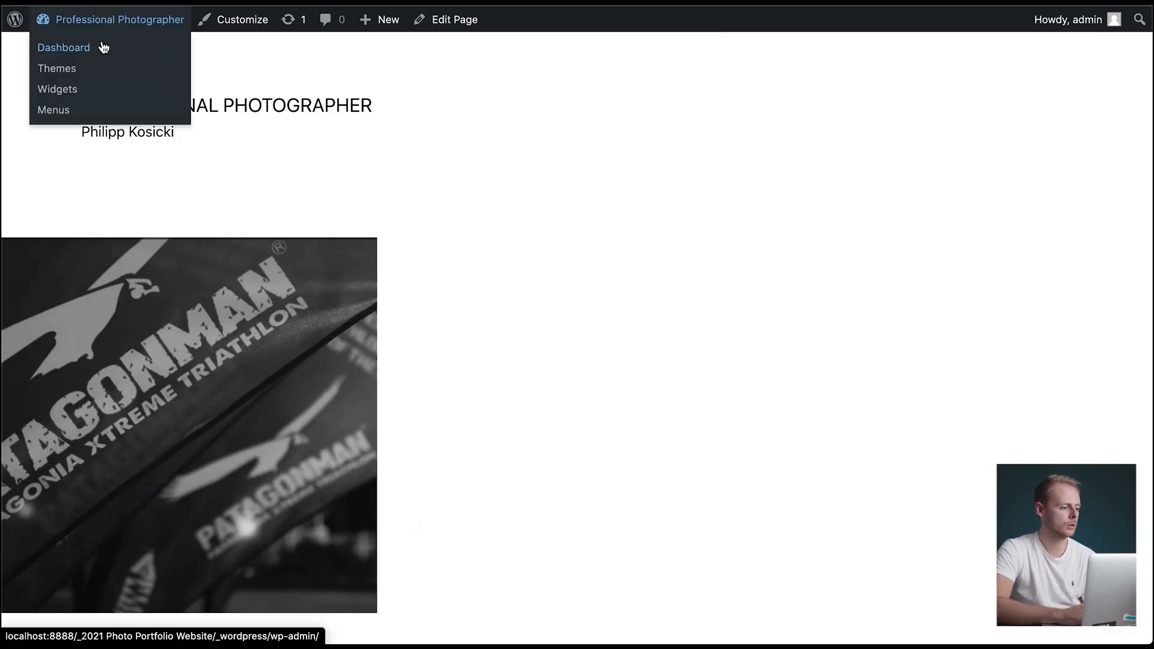
click(102, 47)
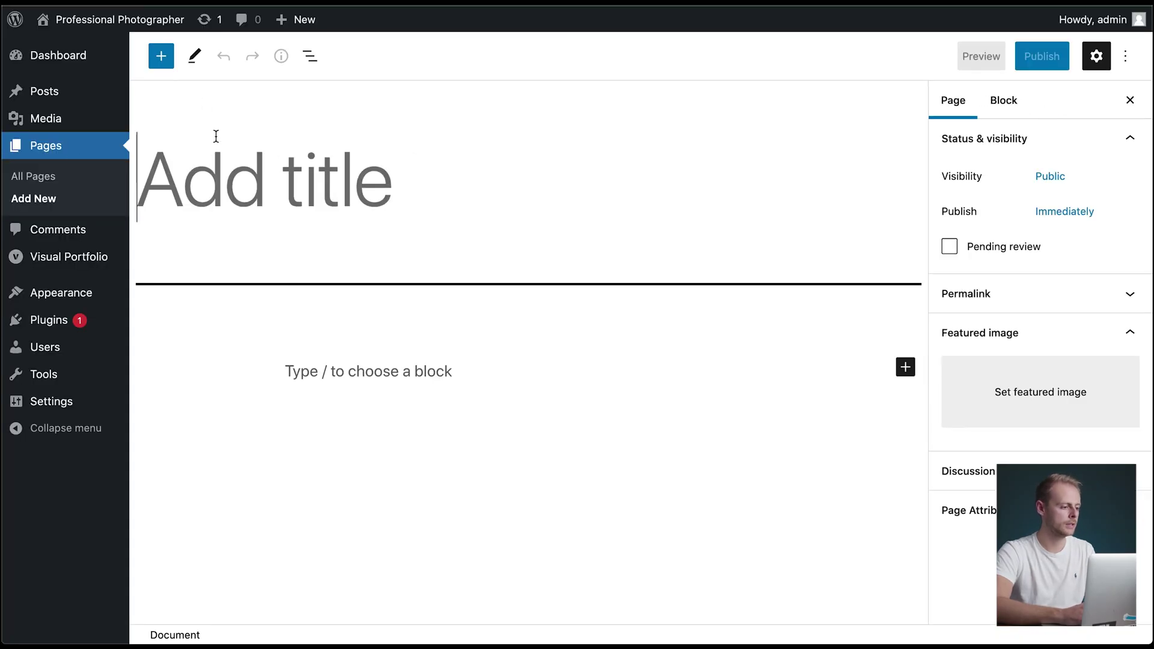
text(Contact)
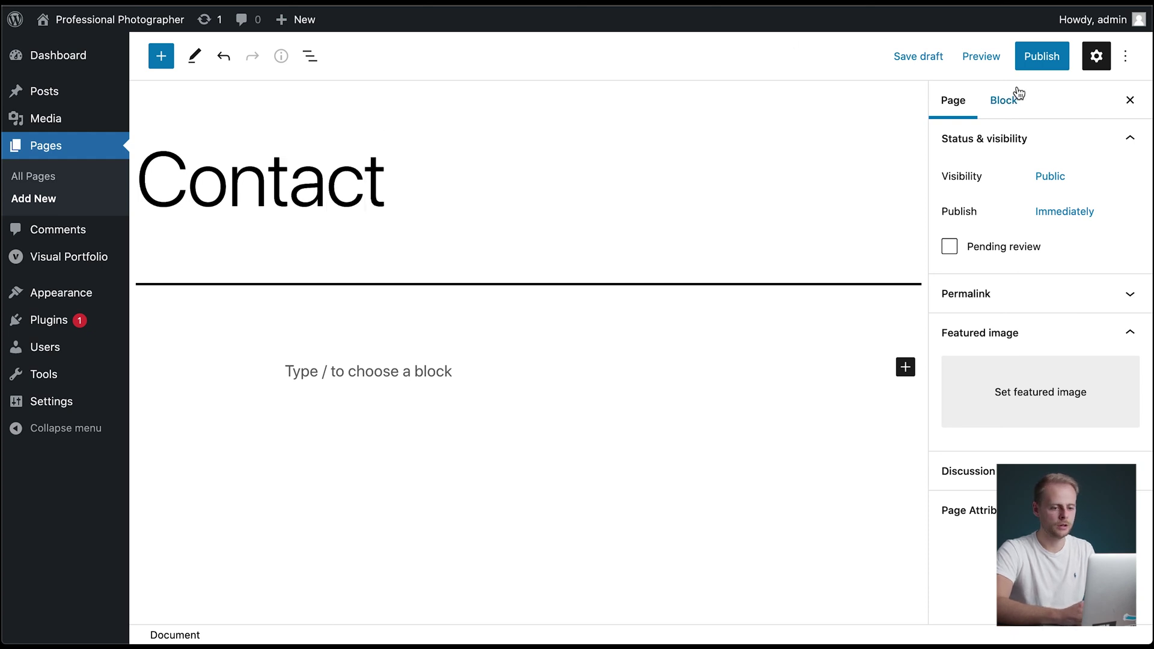
- Write body lines for the photographer's name, other data and a phone placeholder
click(423, 378)
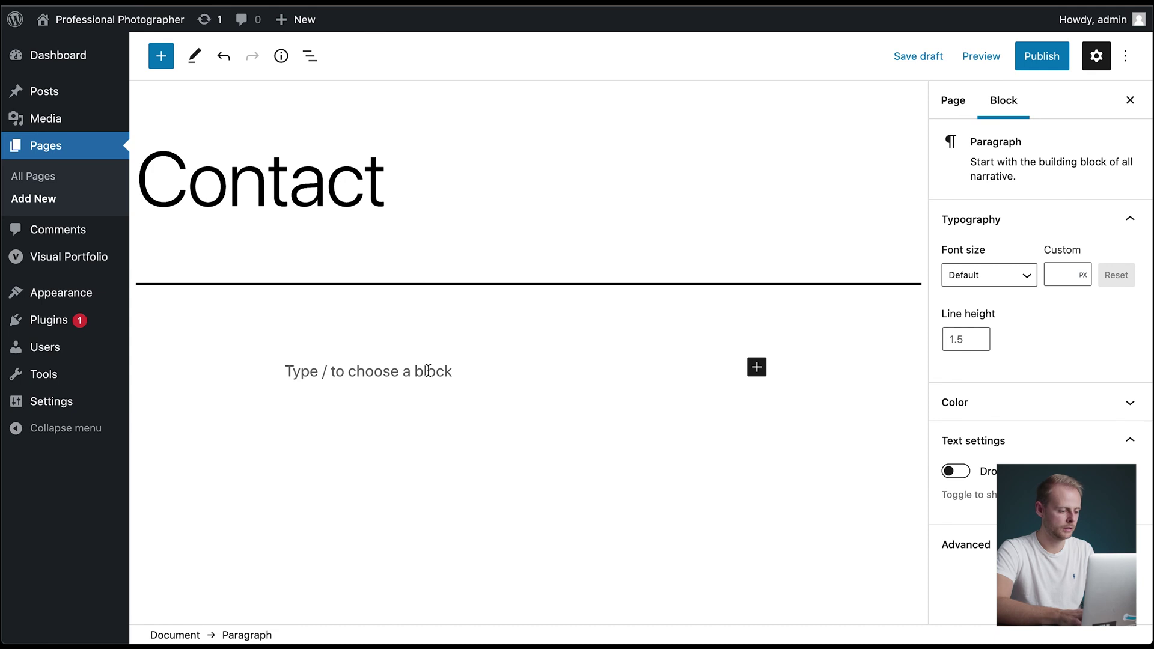
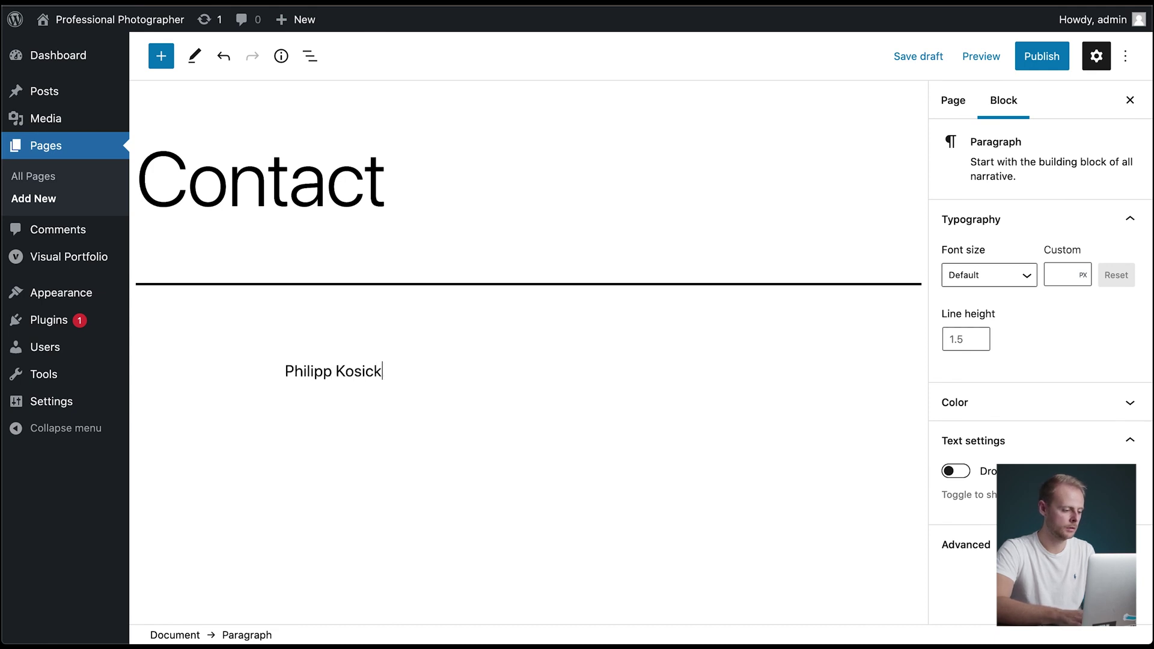
key(Return)
text(h)
key(BackSpace)
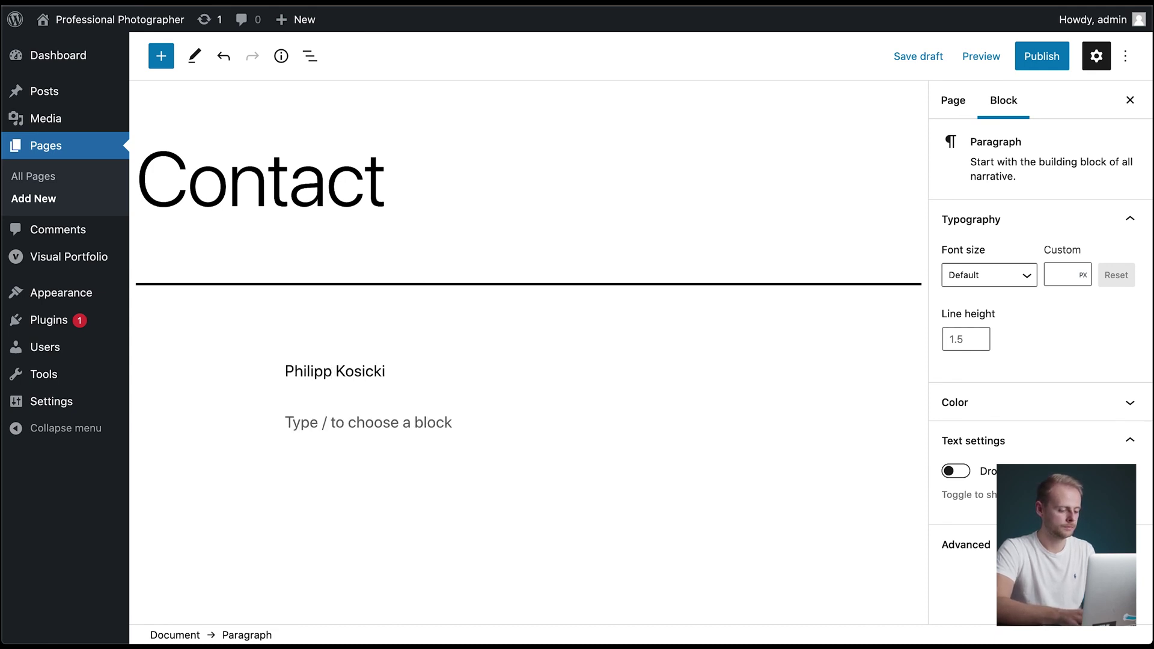
text(other data)
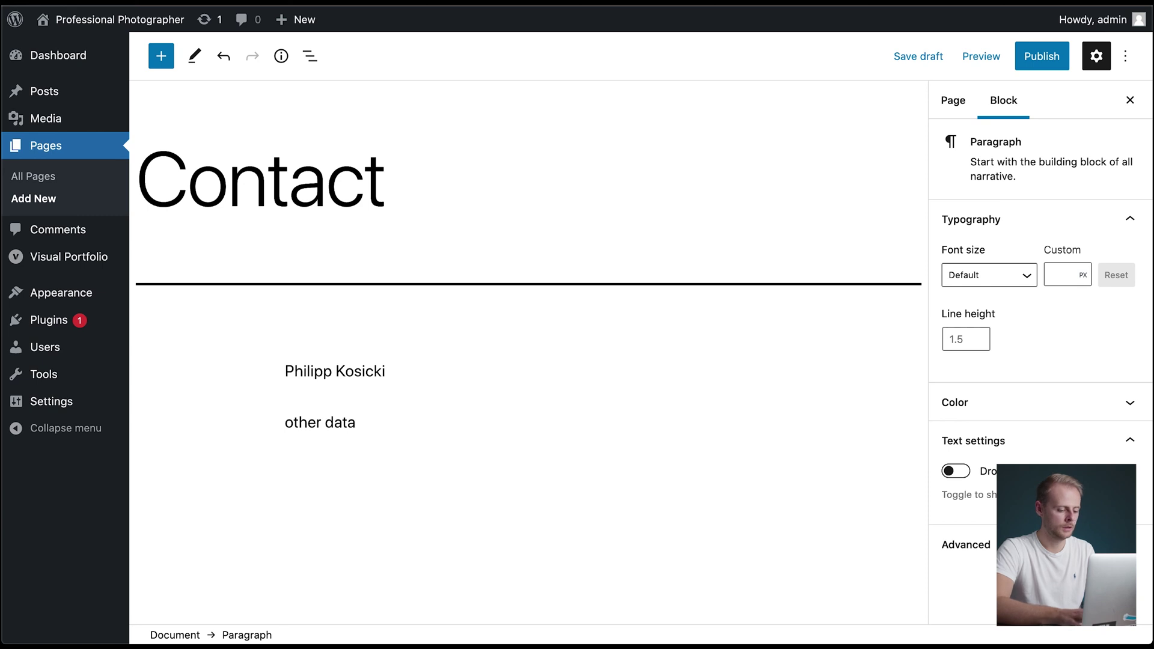
key(Return)
text(pho)
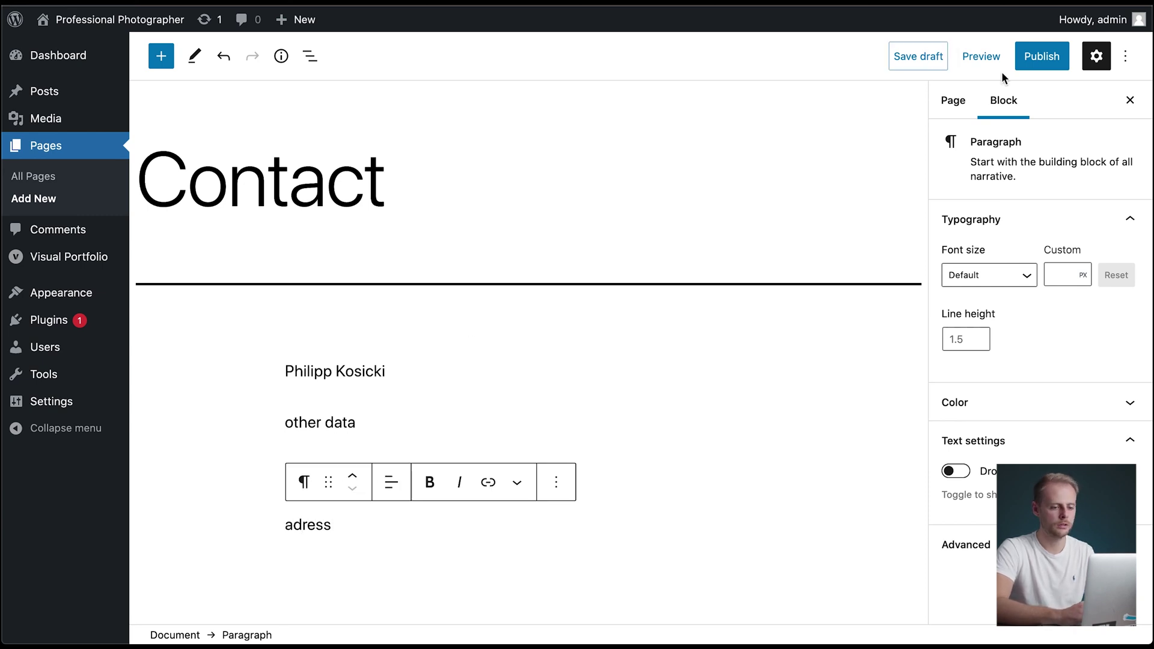
- Publish the Contact page and close the post-publish panel
click(1033, 65)
click(979, 71)
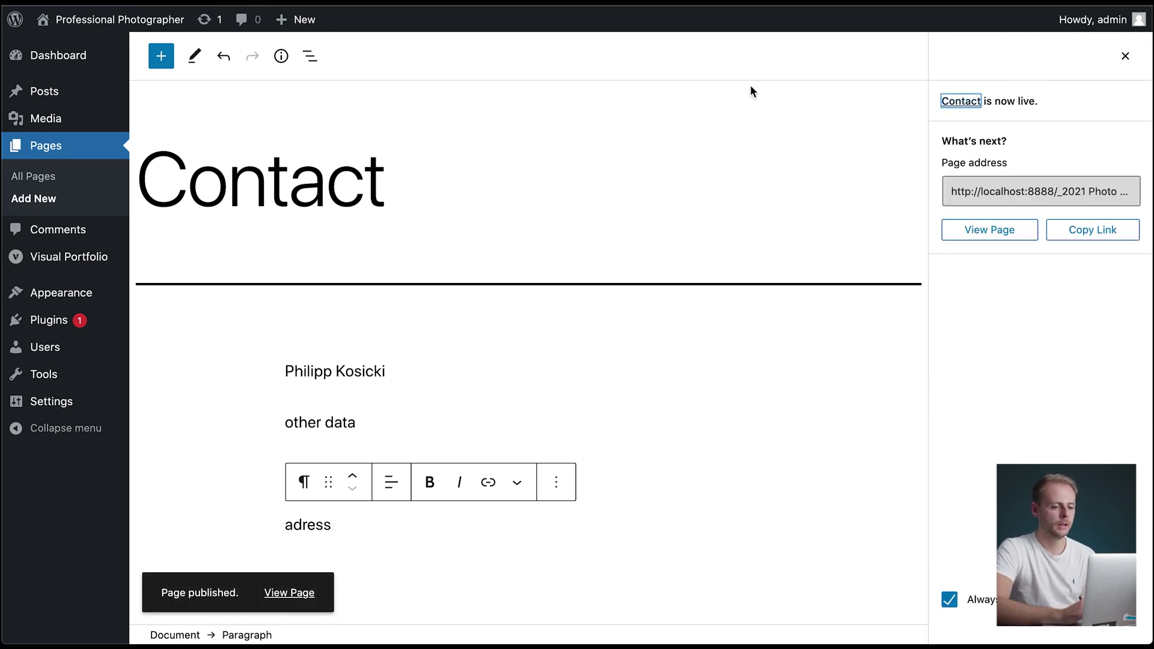
click(1125, 59)
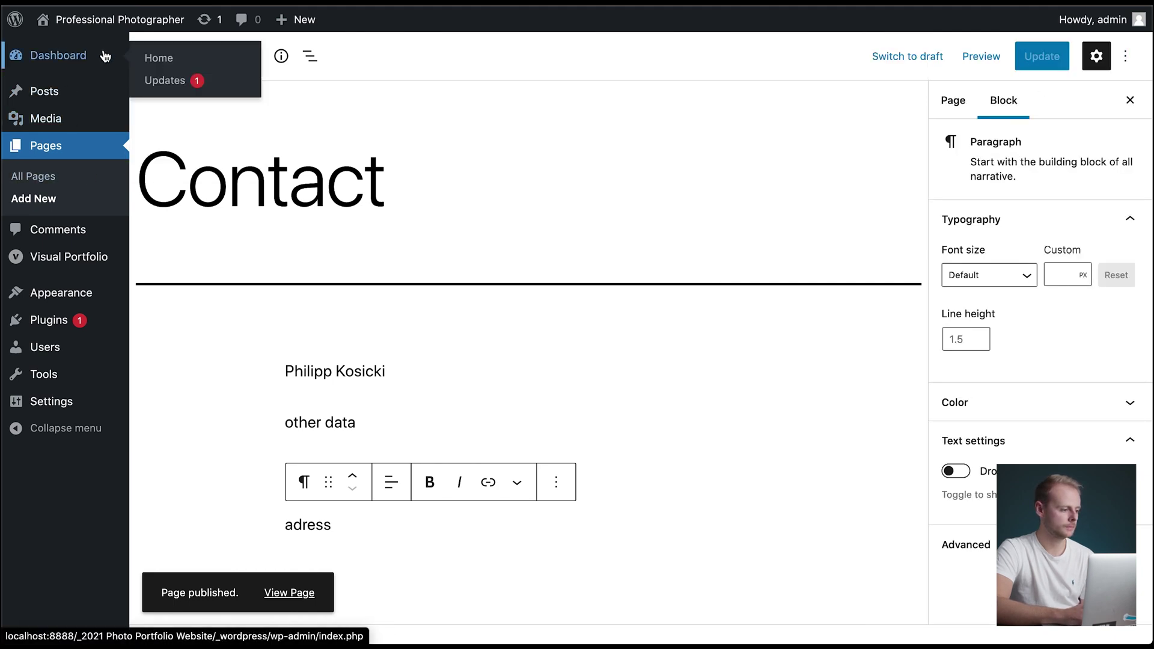
- Visit the live site from the admin bar and clear an accidental selection
mouse_move(109, 29)
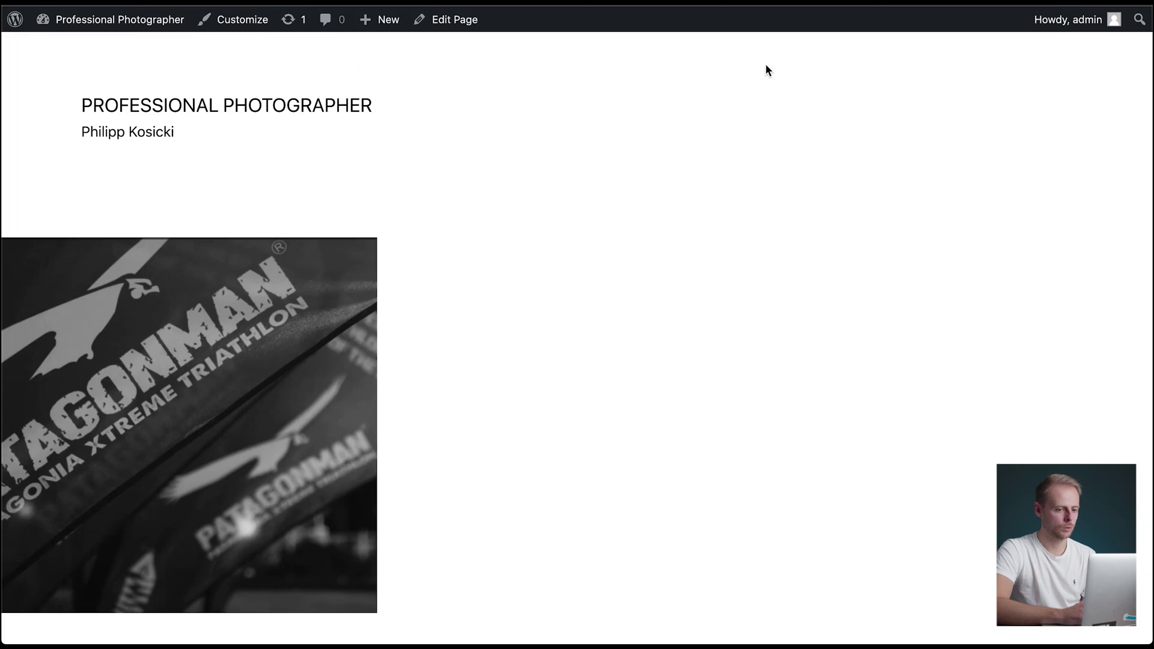
click(986, 223)
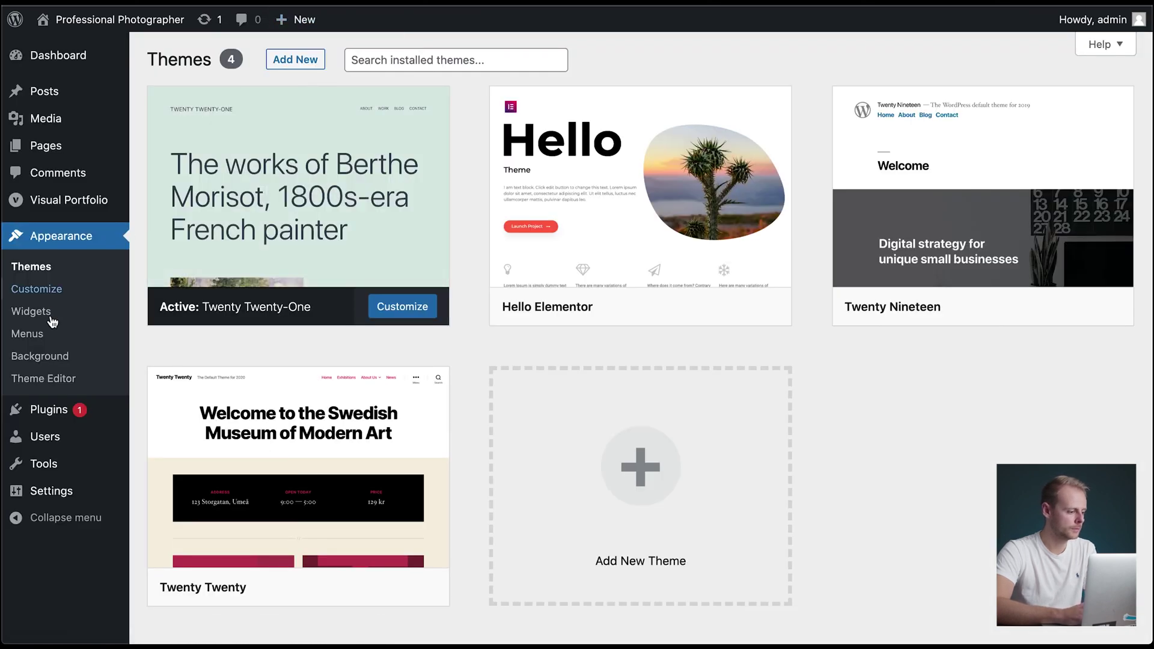
- Remove the invalid Work and Contact items from the menu
click(23, 339)
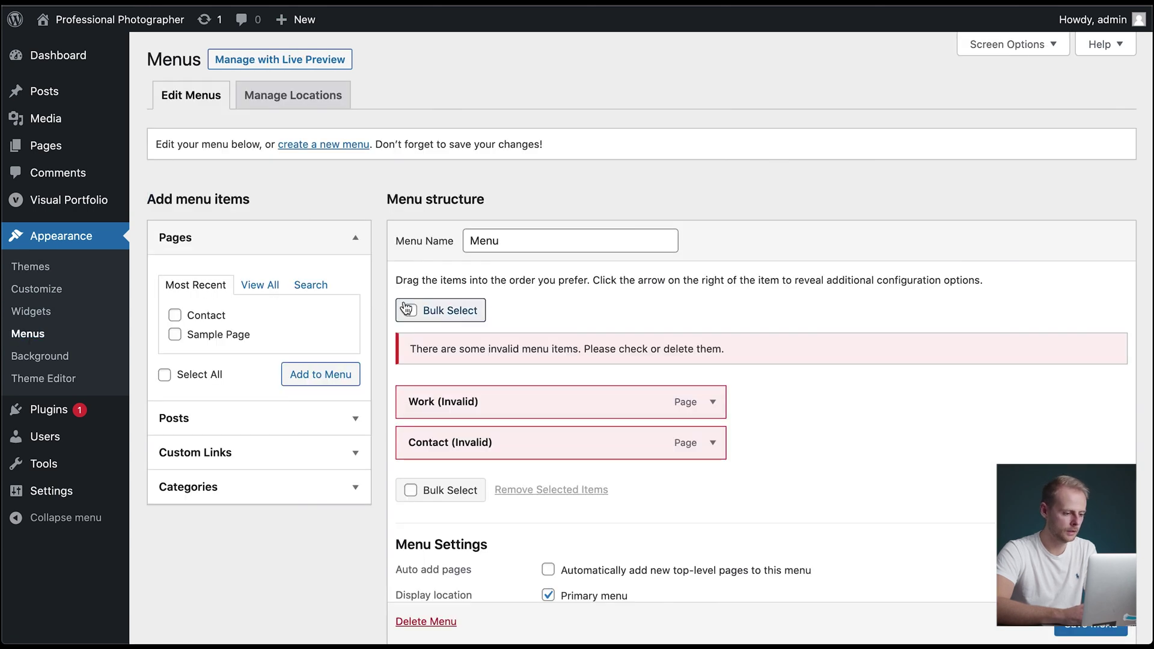
click(711, 401)
click(424, 548)
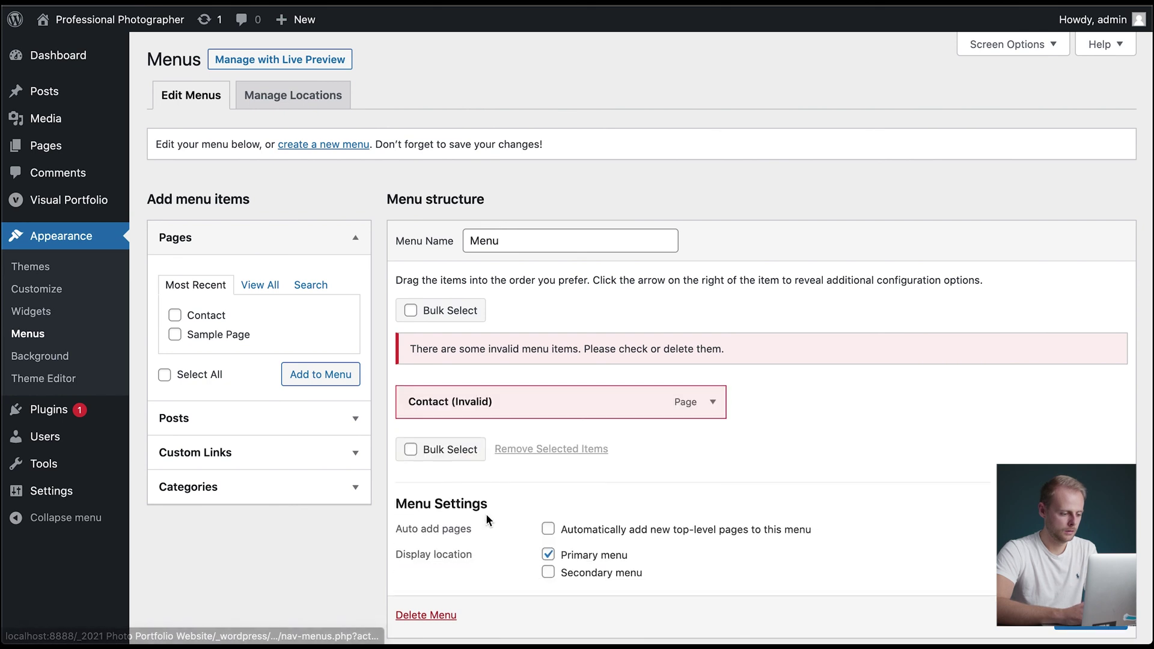
click(712, 402)
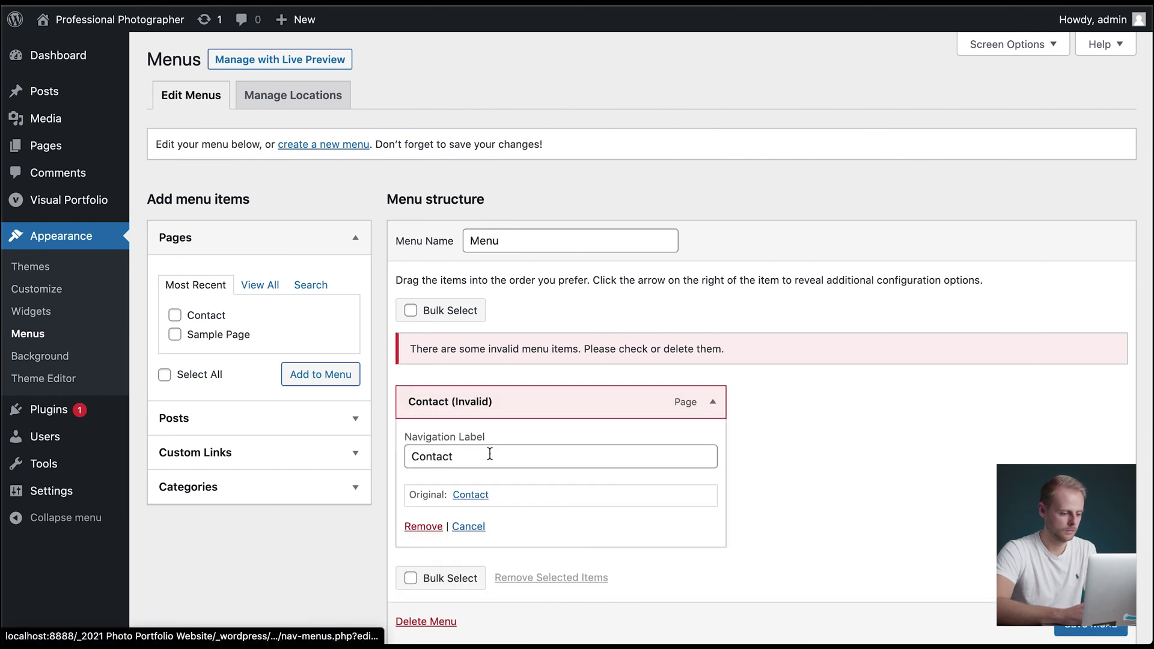
click(423, 528)
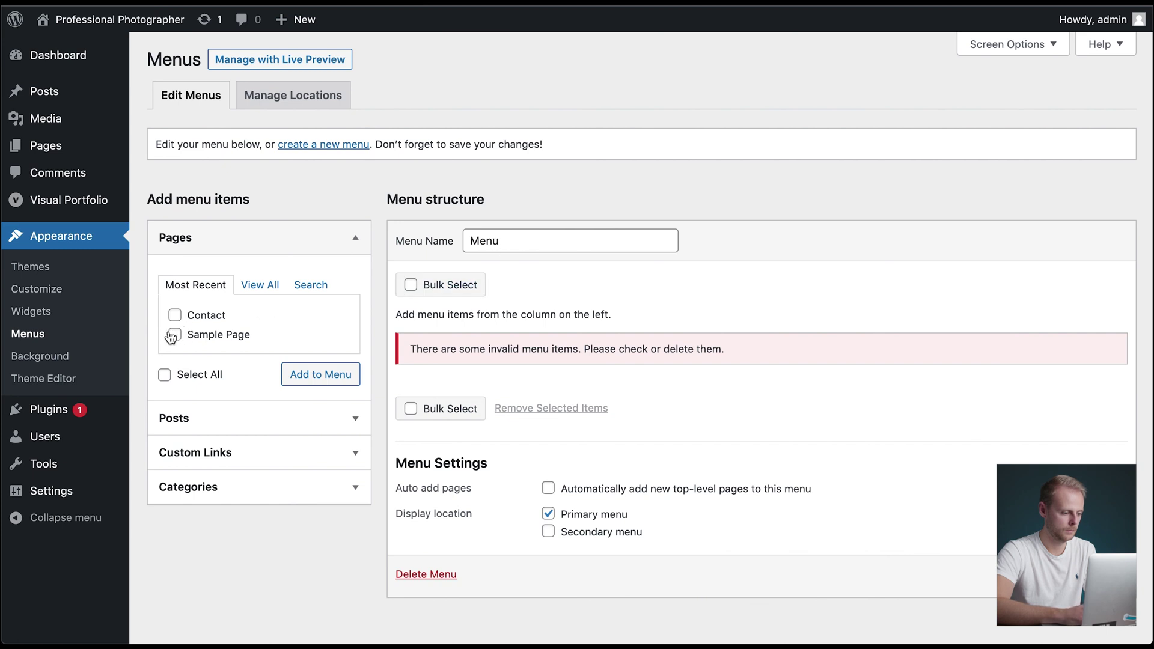
- Add the Portfolio and Contact pages to the menu and save it
click(263, 288)
click(175, 315)
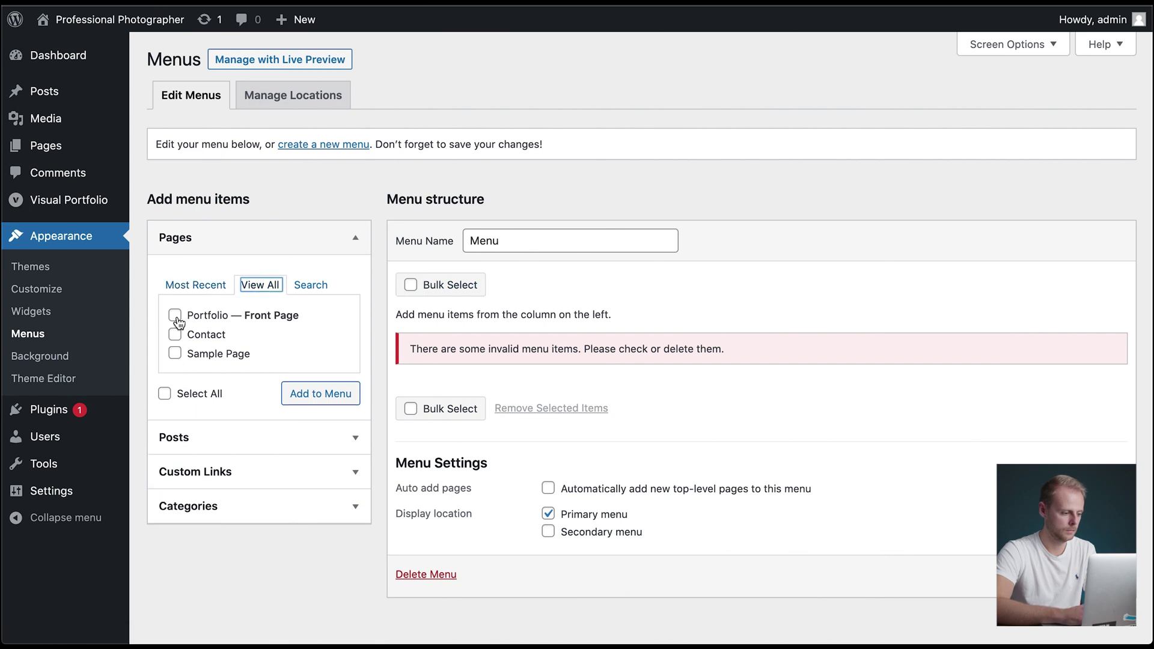
click(175, 334)
click(286, 391)
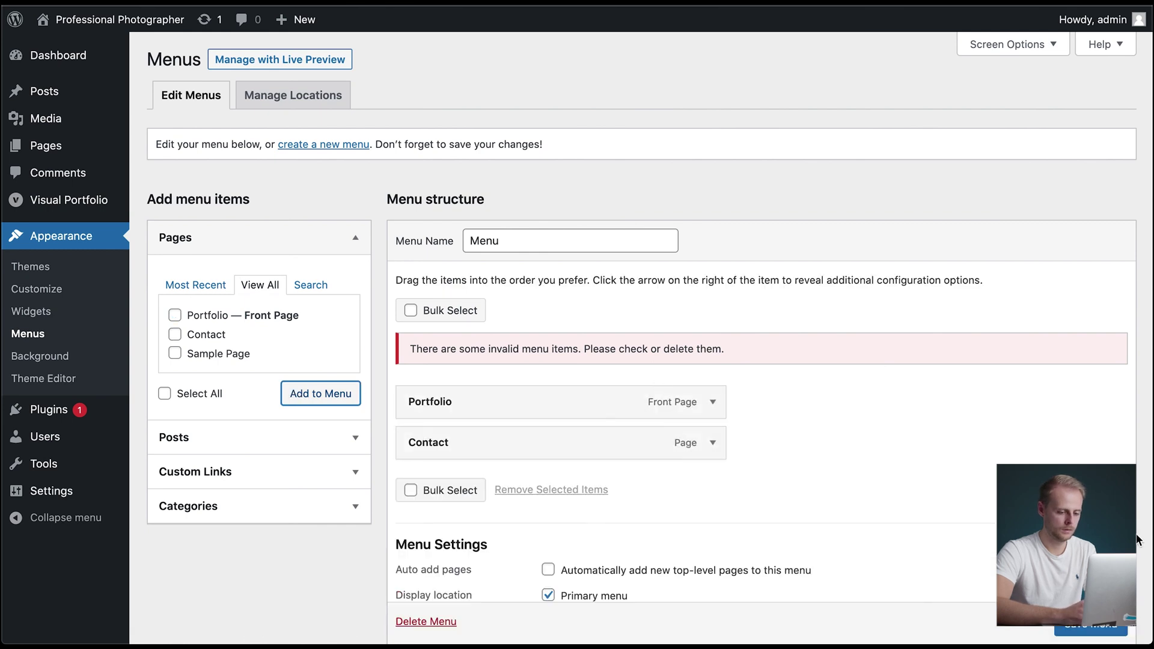
scroll(875, 358, down, 1)
click(1091, 629)
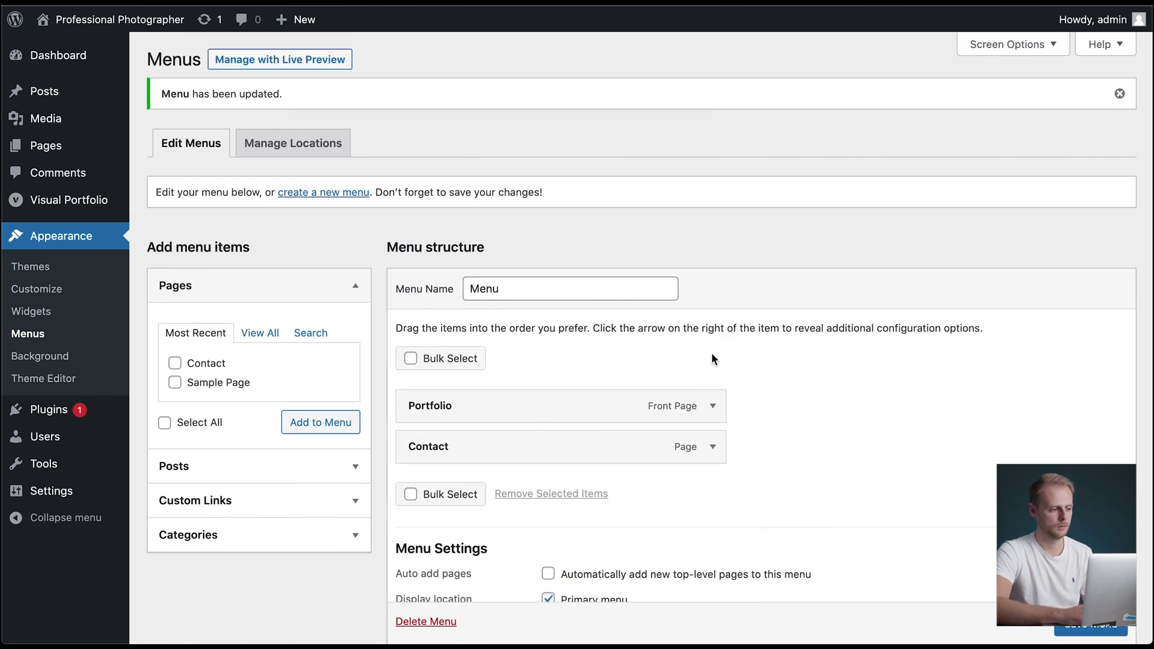
- Visit the live site and open Contact from the new header menu
mouse_move(150, 24)
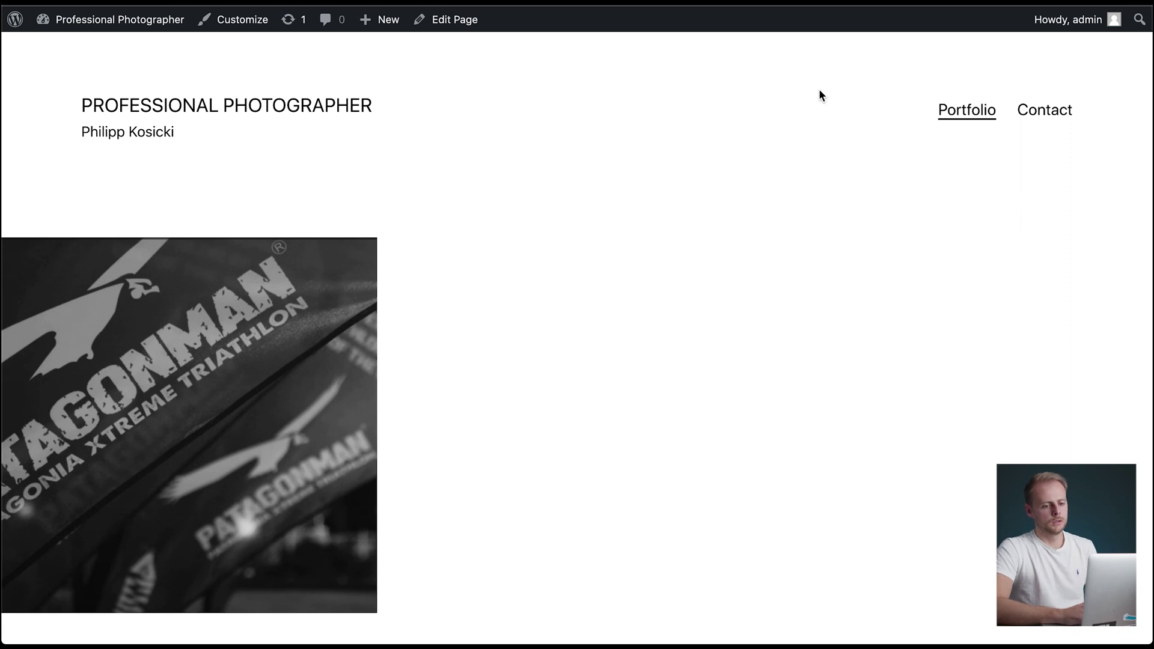
click(1045, 117)
scroll(738, 276, down, 3)
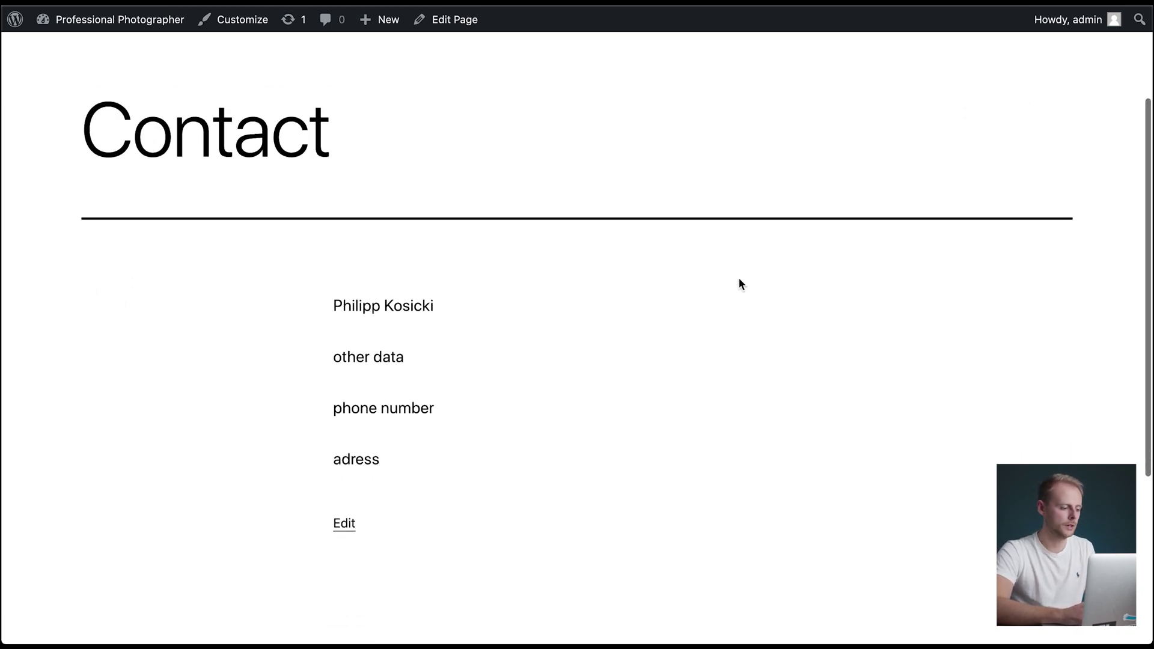